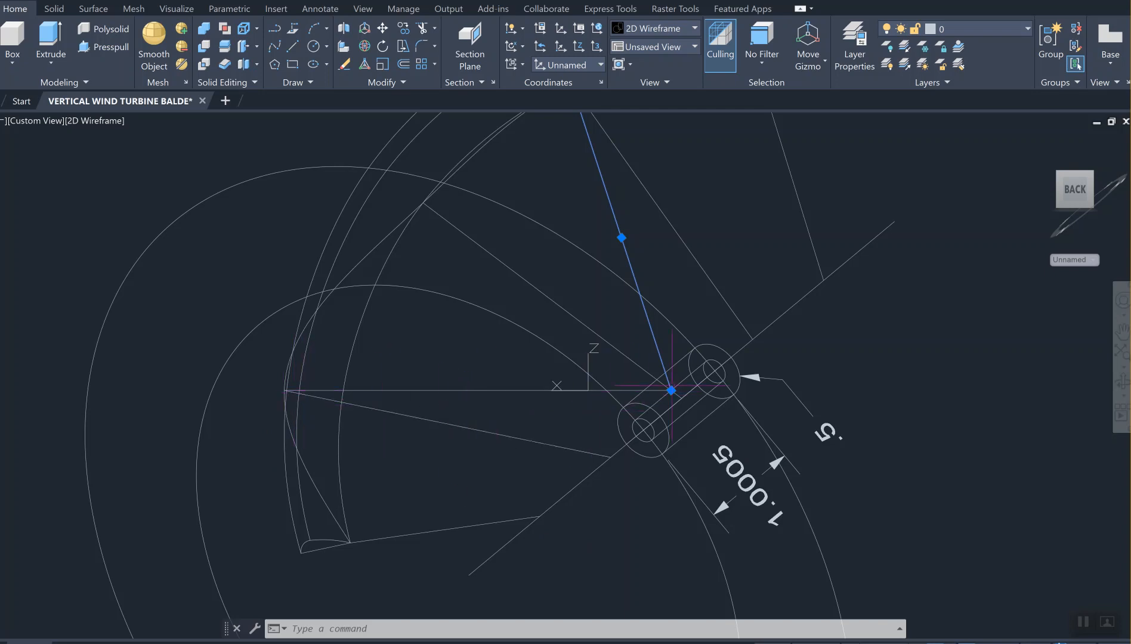
Examine the construction lines and the small hub cylinder of the turbine blade wireframe from several angles.
mouse_move(672, 390)
middle_drag(672, 391, 672, 441)
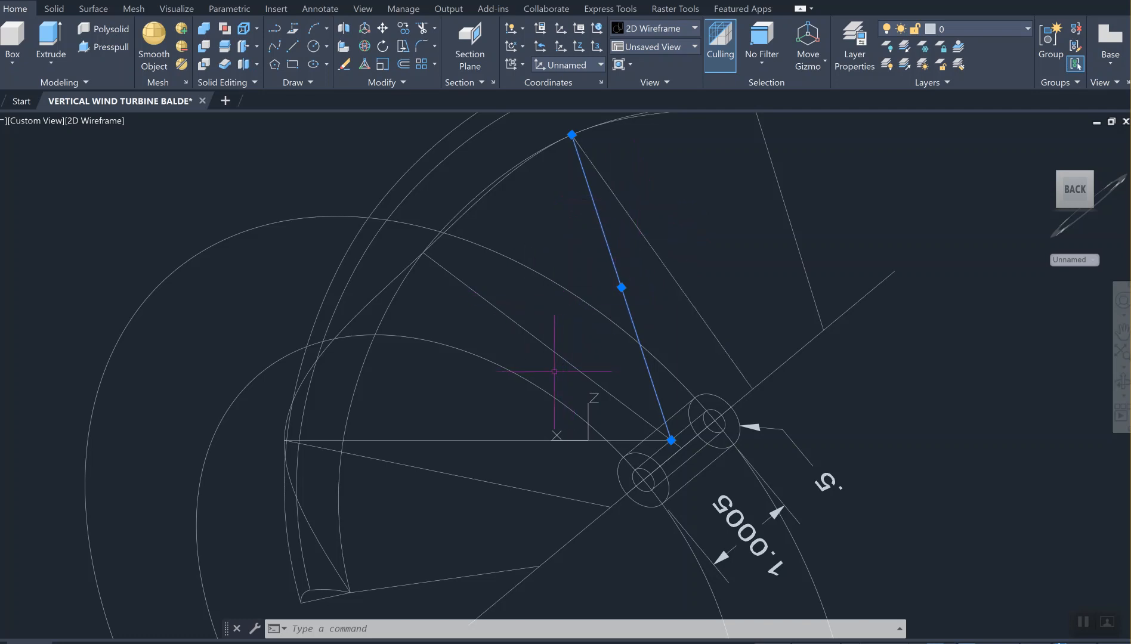
scroll(688, 445, up, 3)
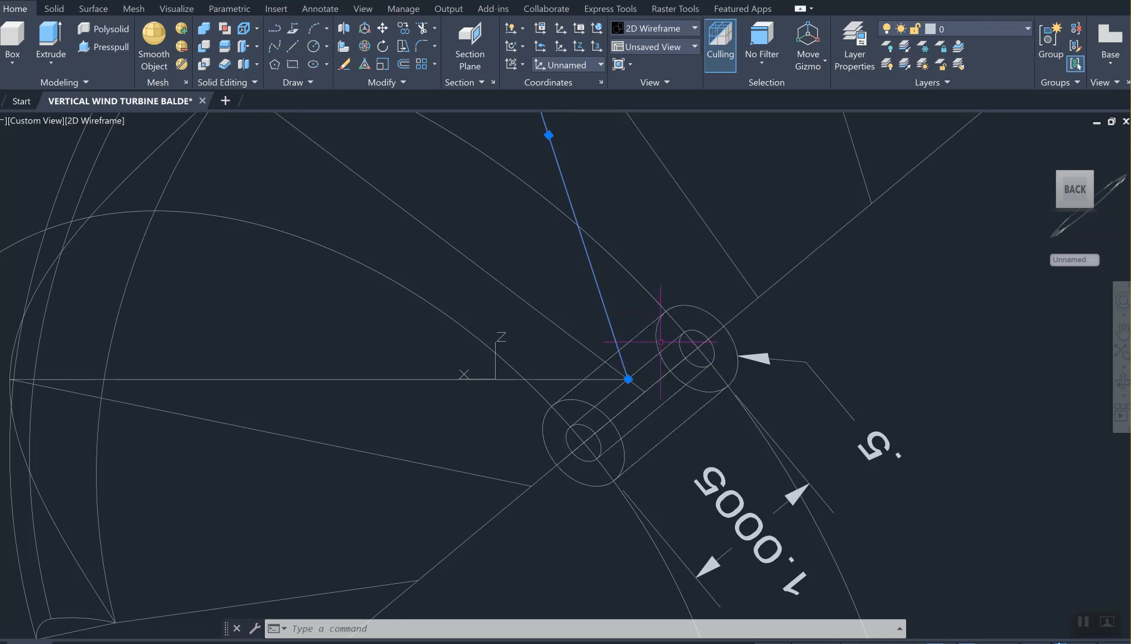
scroll(668, 353, down, 2)
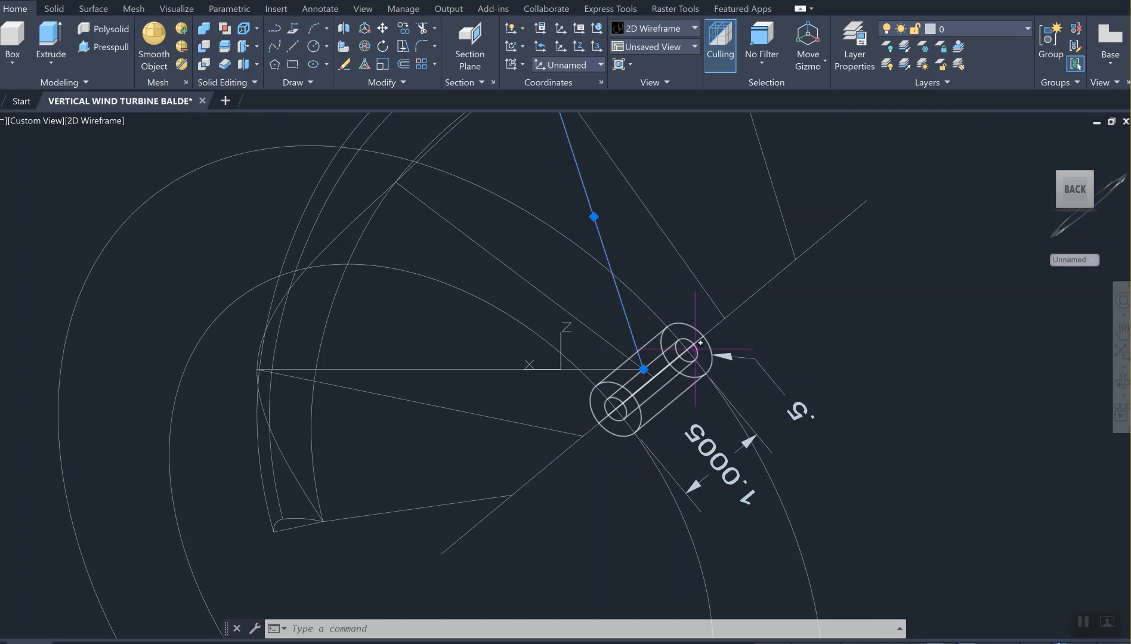
middle_drag(699, 343, 705, 357)
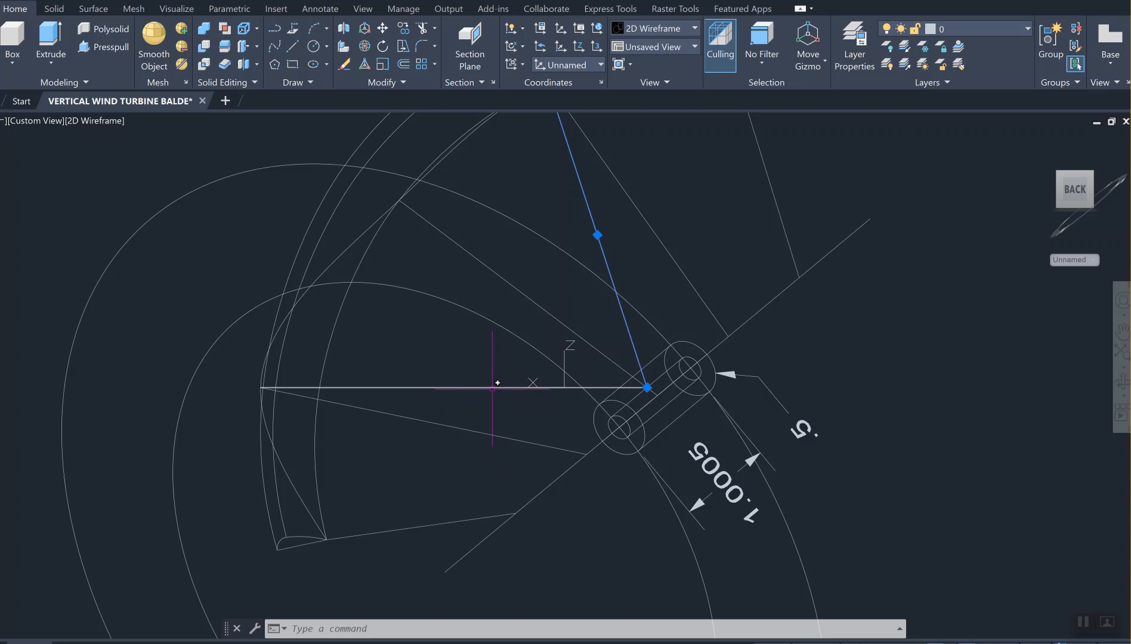
mouse_move(498, 383)
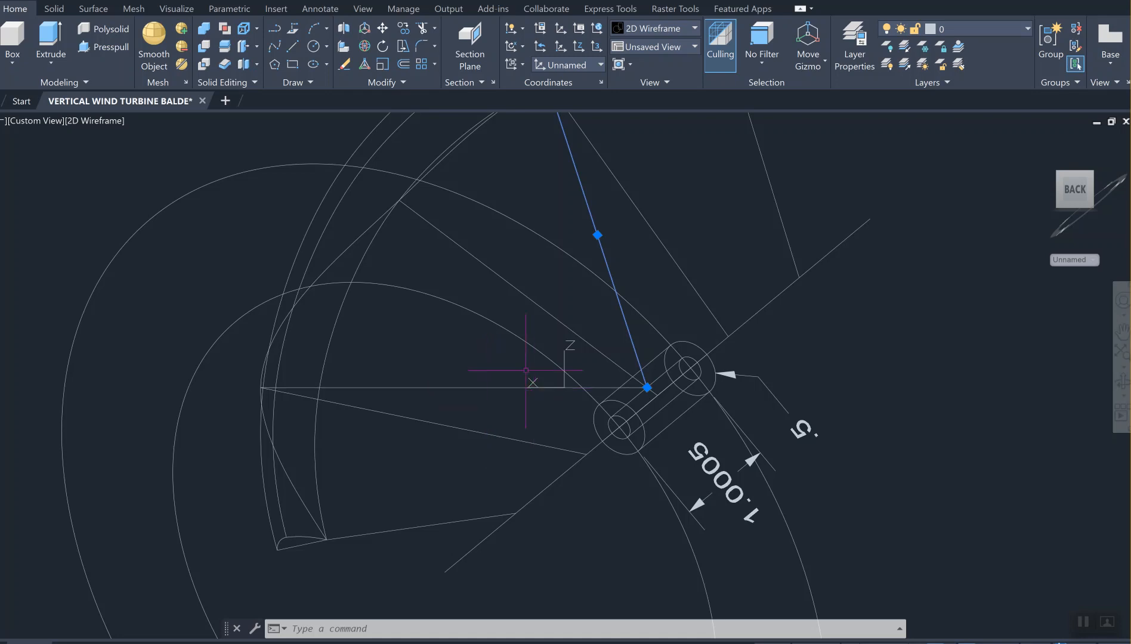
drag(1076, 191, 962, 350)
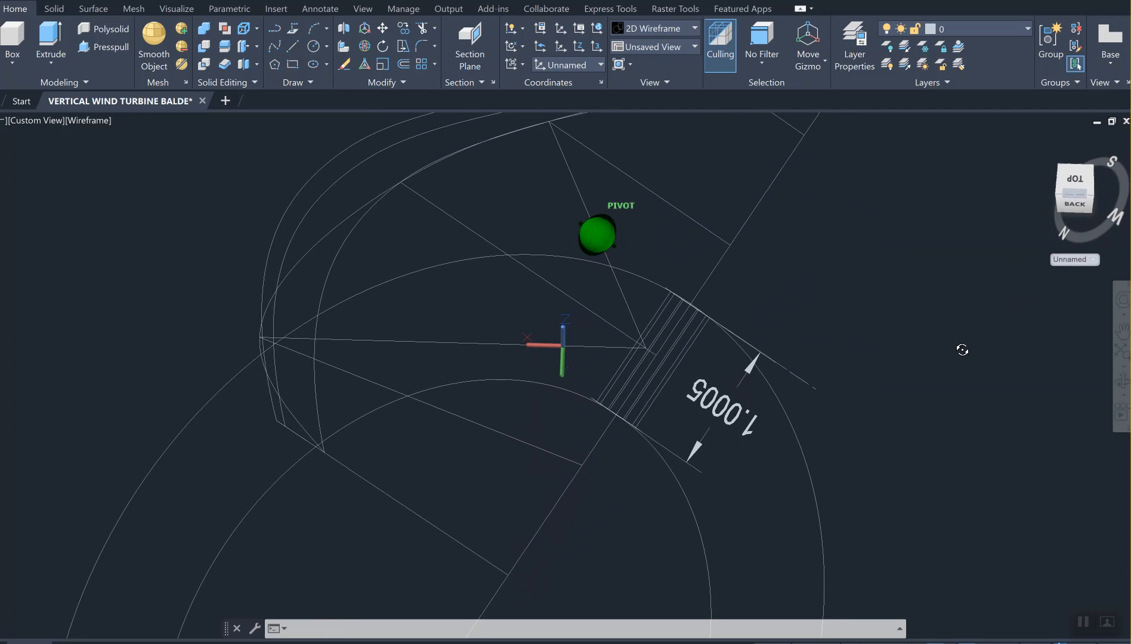
drag(962, 350, 963, 350)
drag(1070, 207, 51, 195)
middle_drag(366, 328, 232, 254)
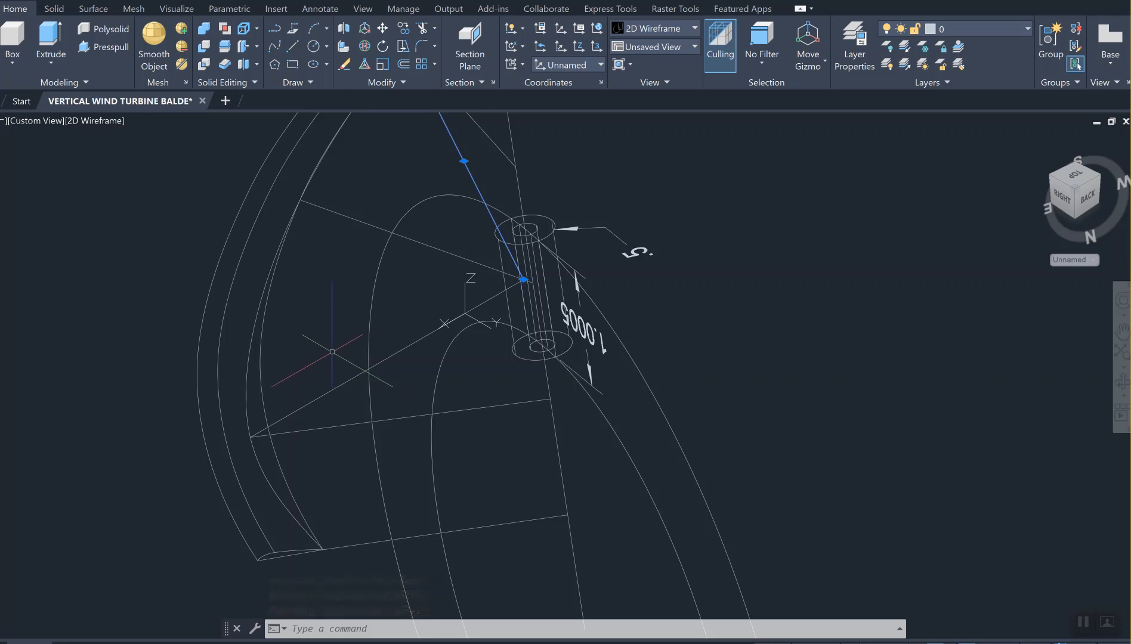
Place the UCS origin on the strut line near the hub cylinder, with the X axis along the strut toward the blade.
text(ucs)
key(Return)
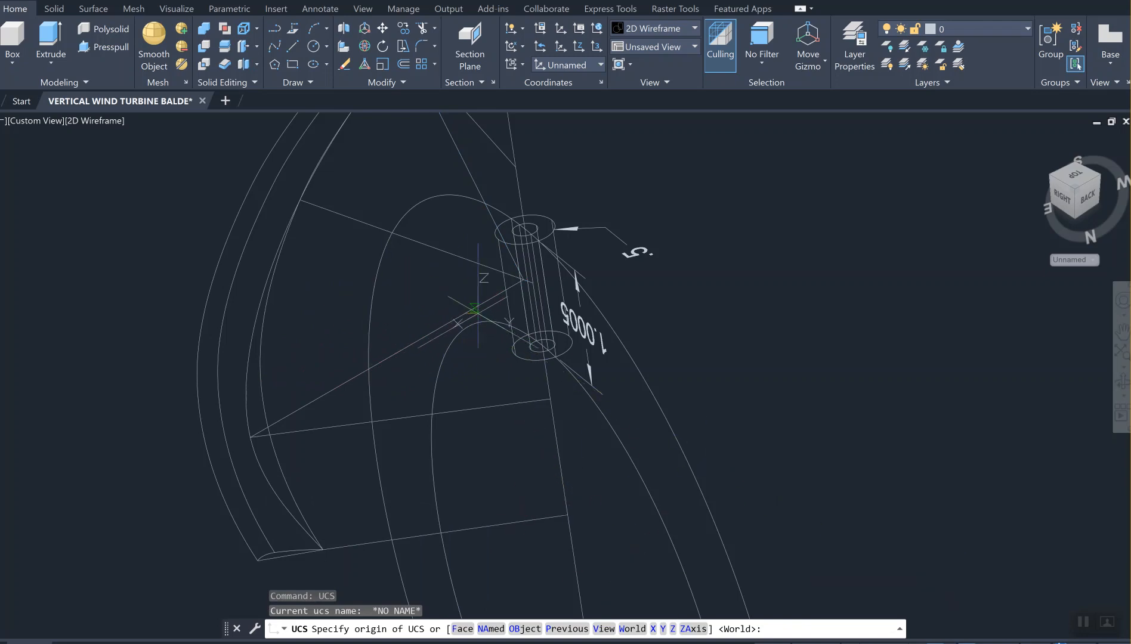
click(475, 307)
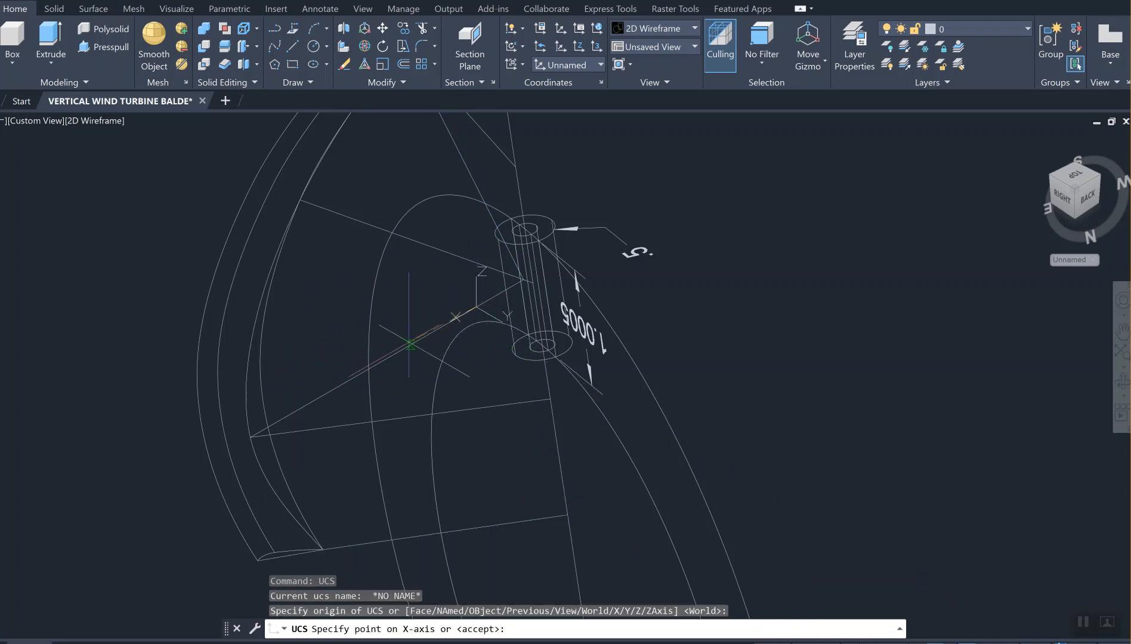
click(413, 335)
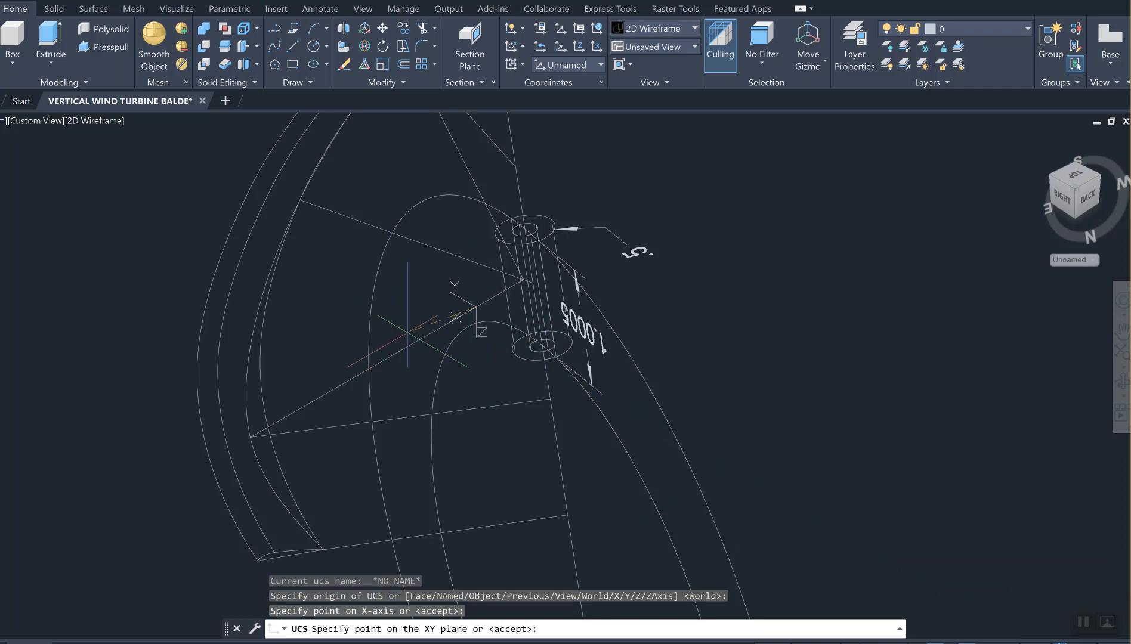
key(Return)
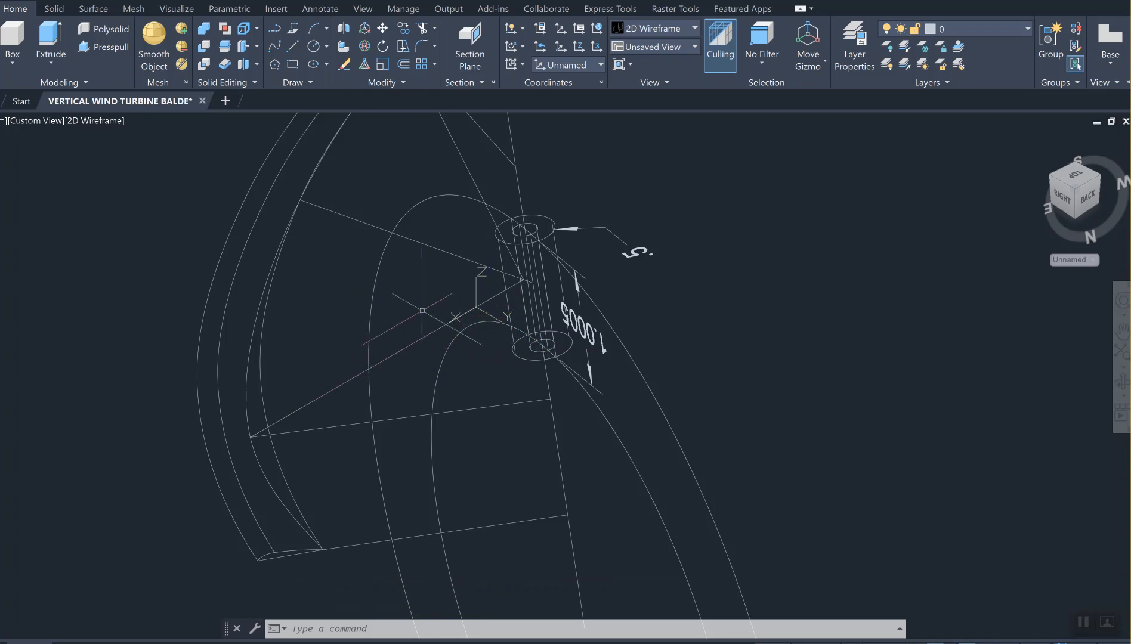
Rotate the UCS 90 degrees about its Y axis.
text(cs)
key(Return)
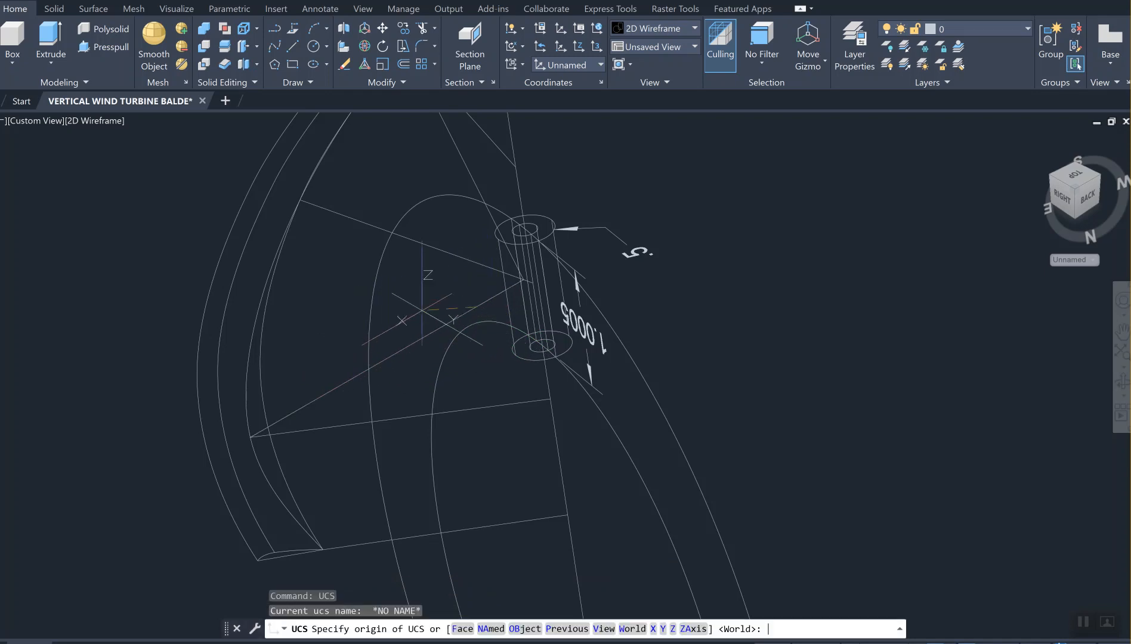
text(y)
key(Return)
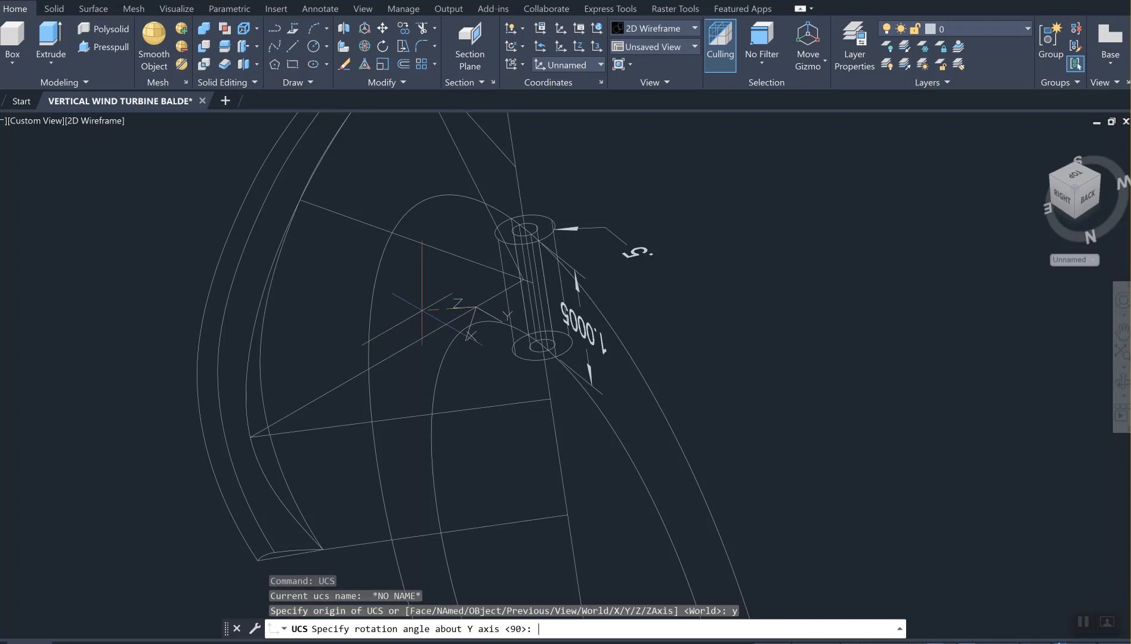
key(Return)
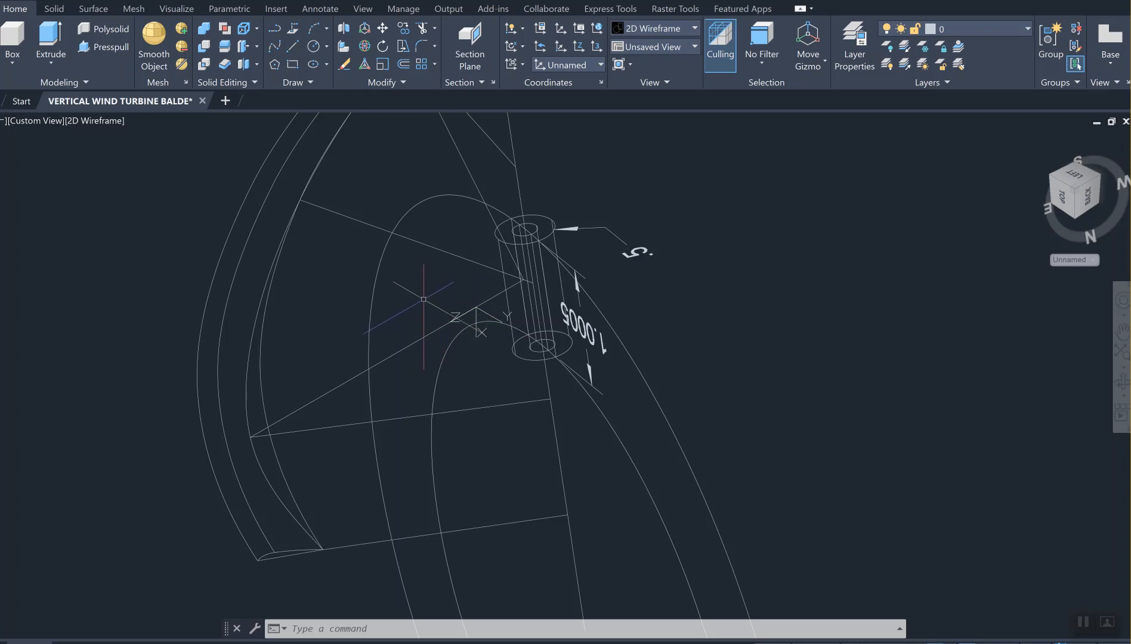
Draw a closed airfoil-shaped polyline across the strut near the UCS origin, using one straight edge, a three-point arc and a closing arc.
scroll(495, 294, up, 2)
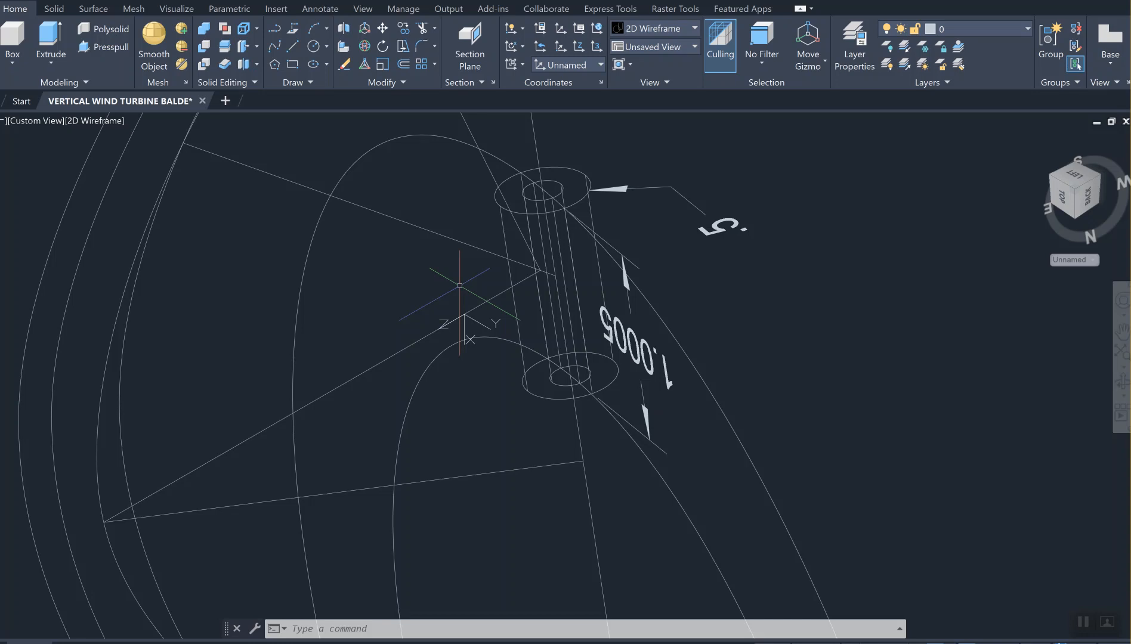
text(PL)
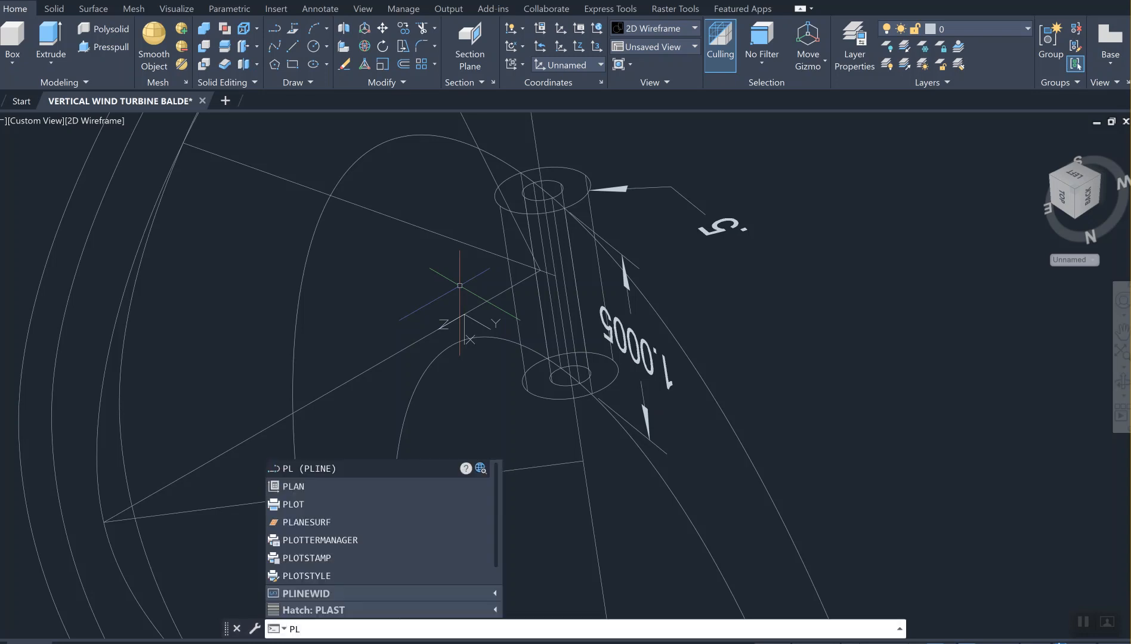
key(Return)
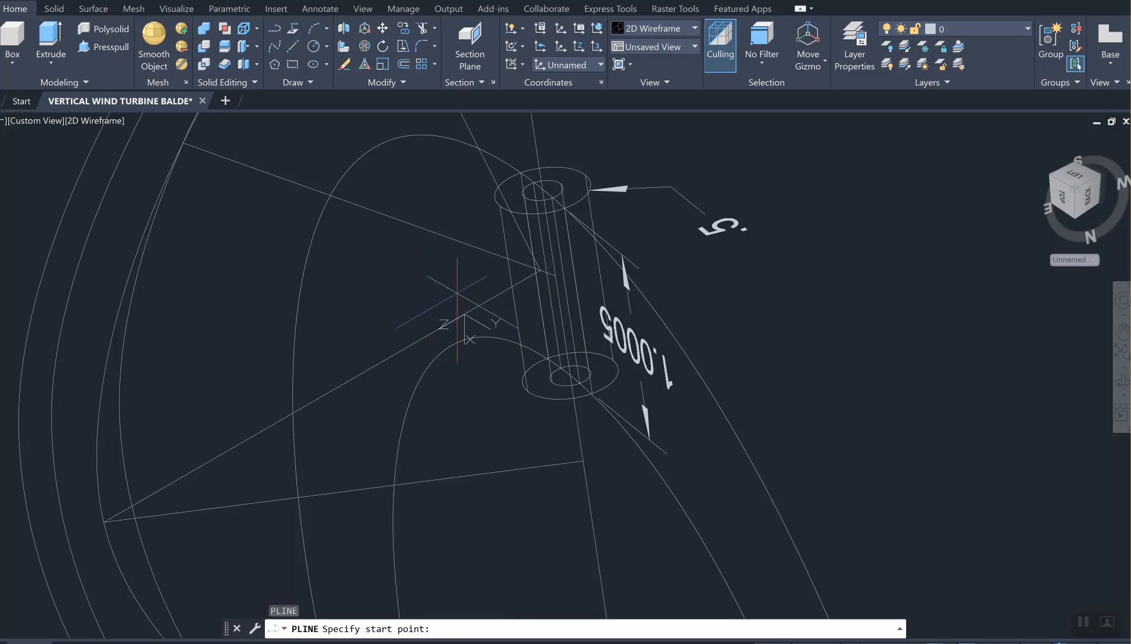
click(471, 312)
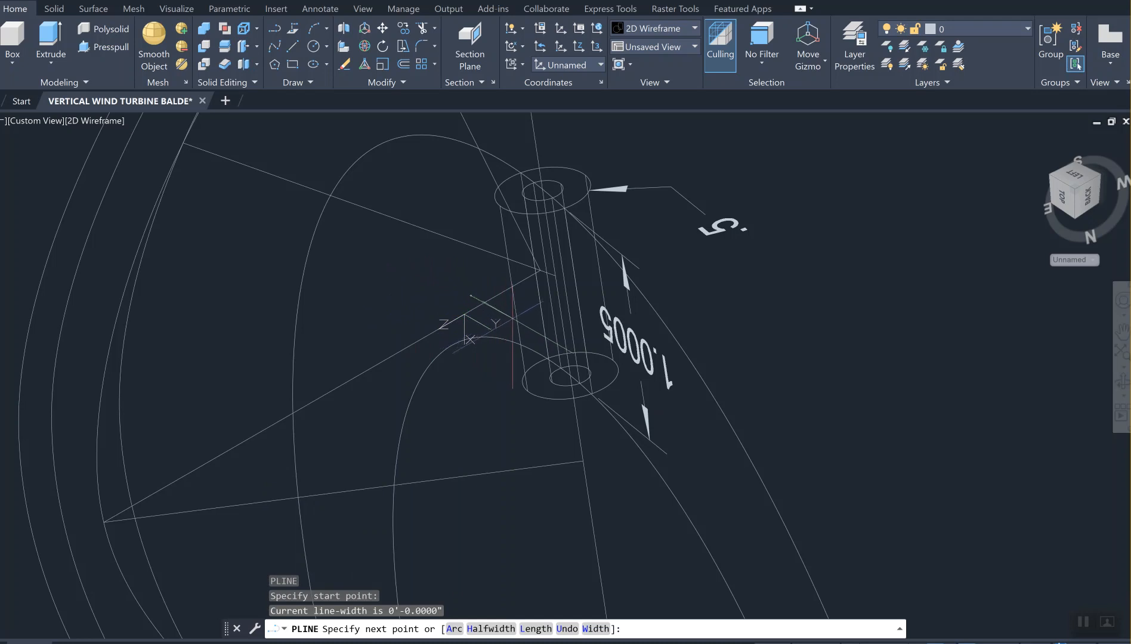
click(513, 319)
scroll(513, 322, up, 4)
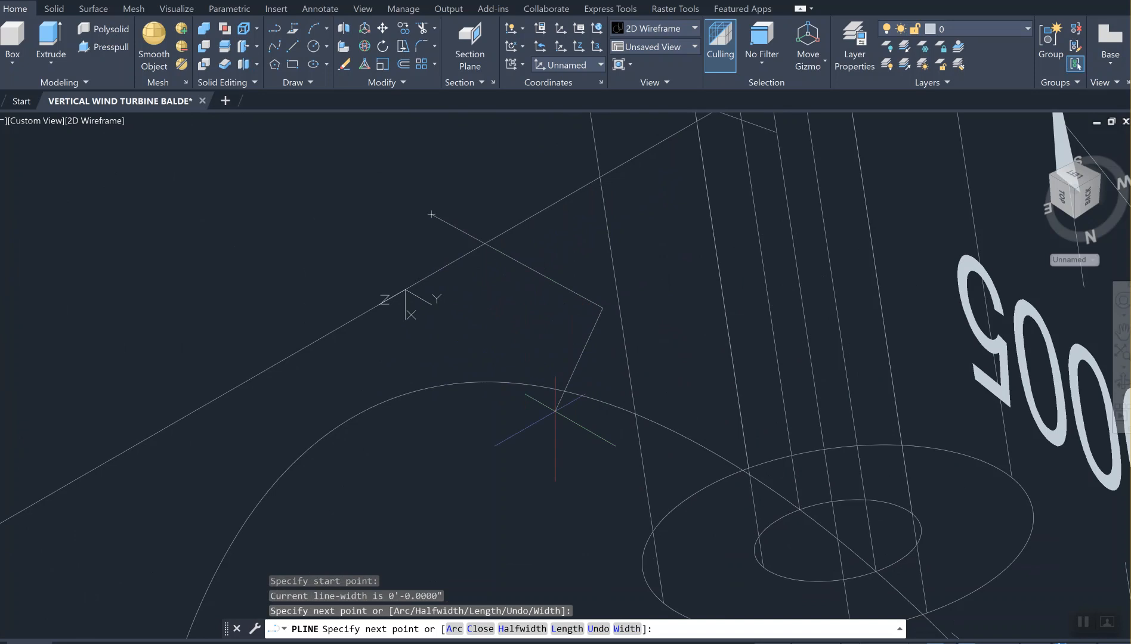
click(454, 629)
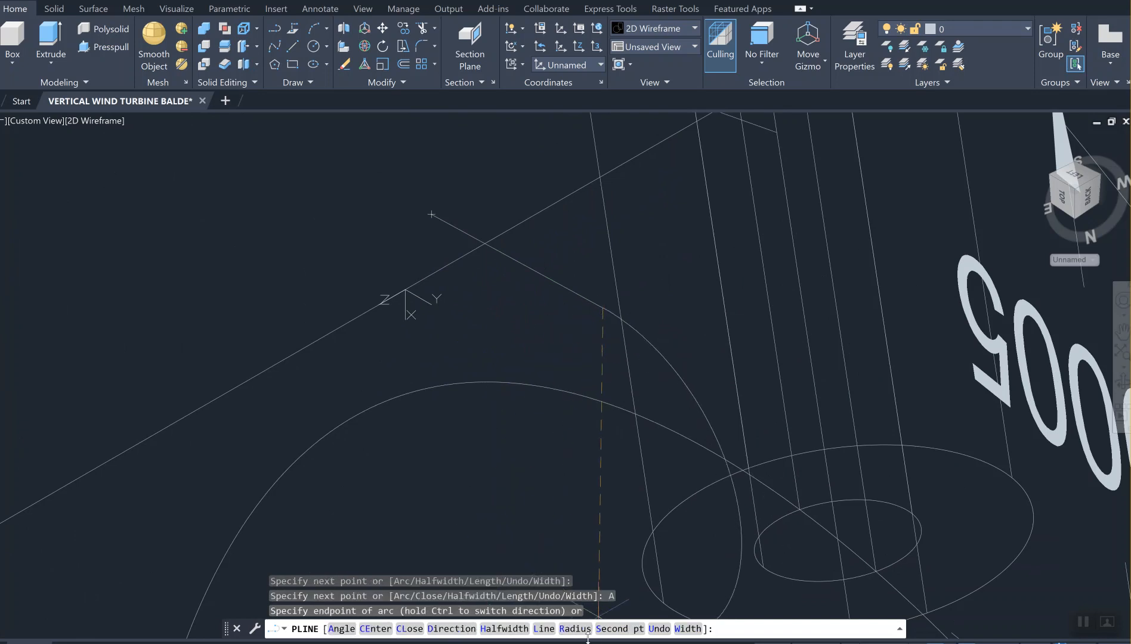
click(619, 629)
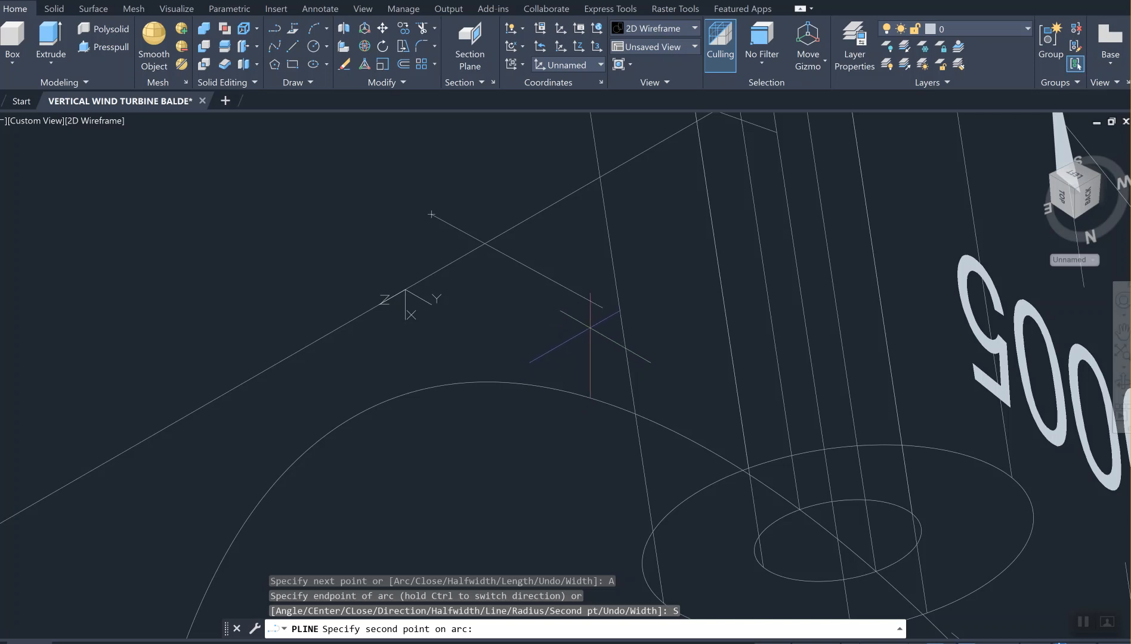
click(590, 327)
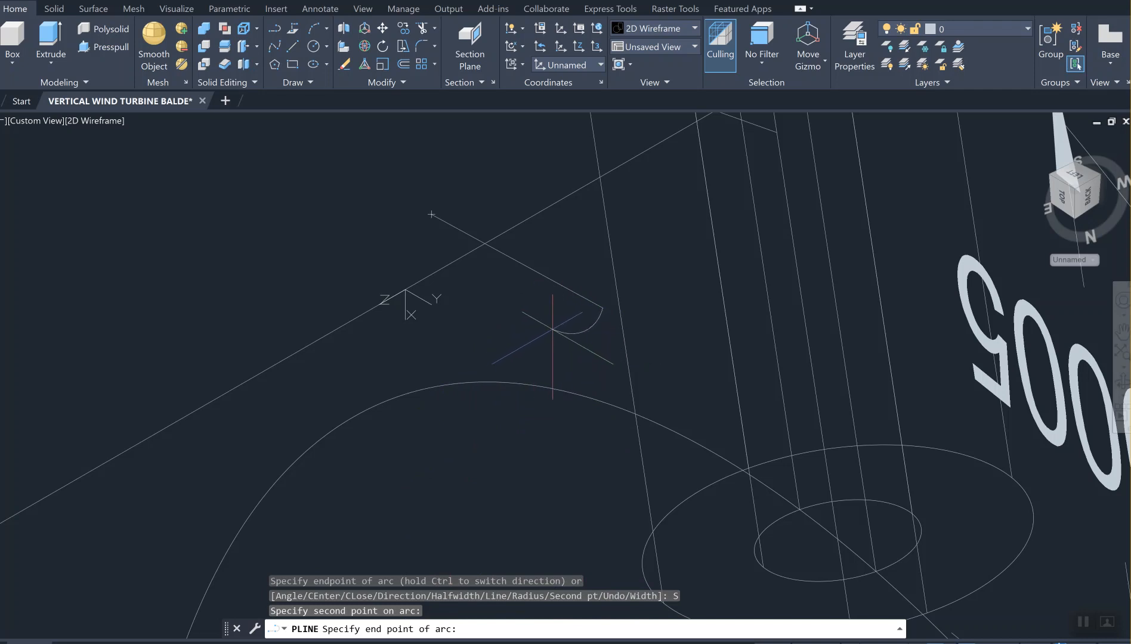
click(553, 329)
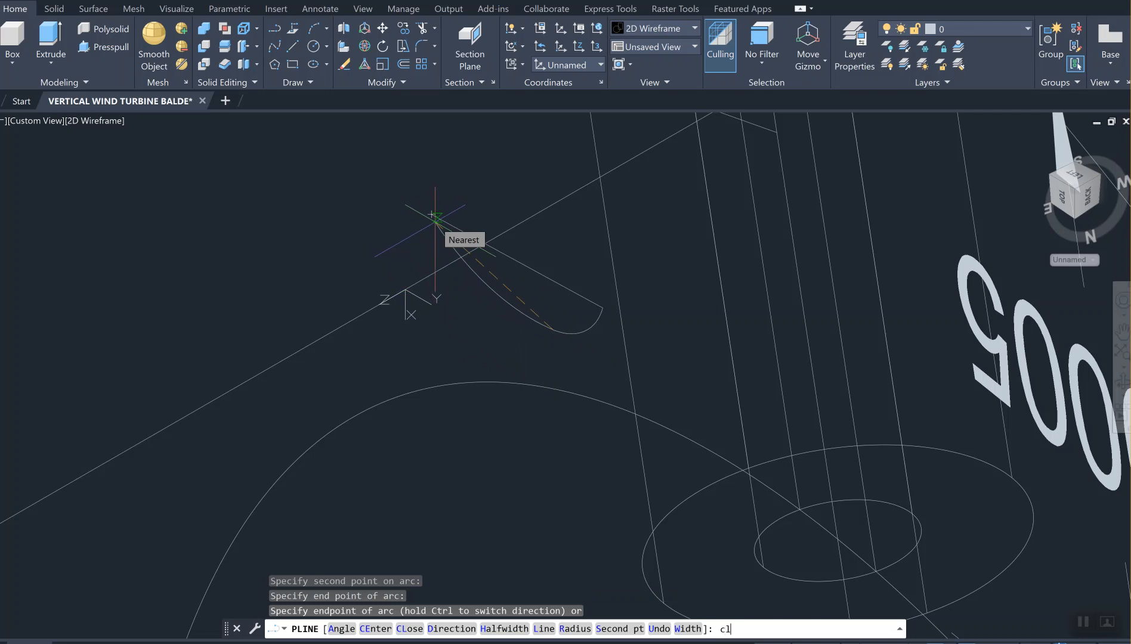
key(Return)
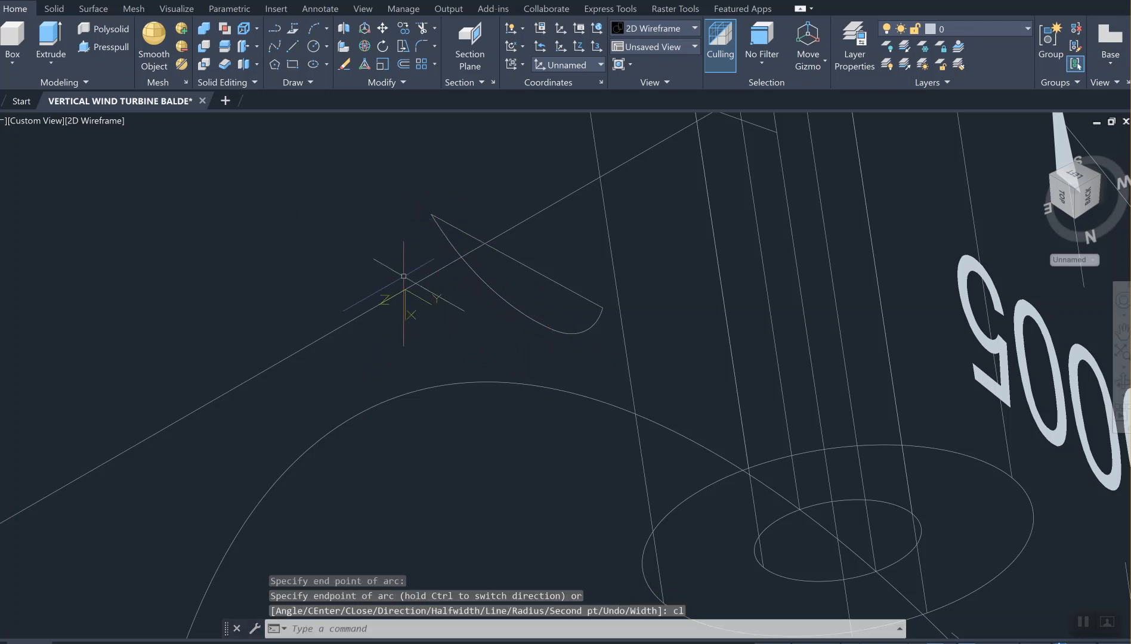
Stretch the shared endpoint of the two strut lines a short distance along the lower strut, away from the hub cylinder's axis.
scroll(485, 332, down, 5)
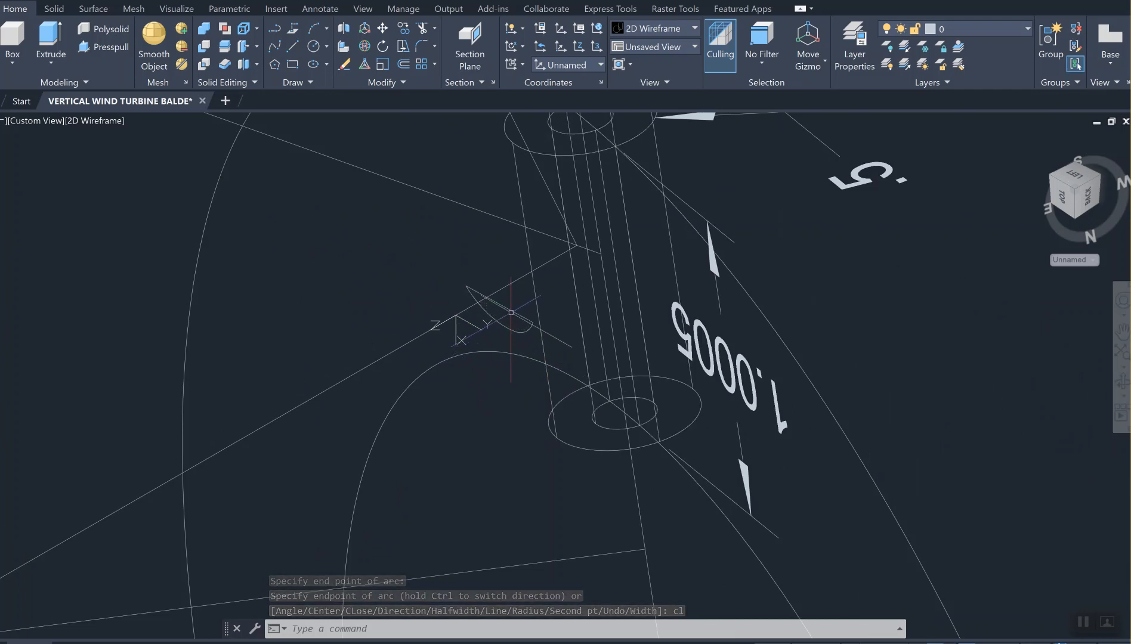
scroll(511, 322, up, 2)
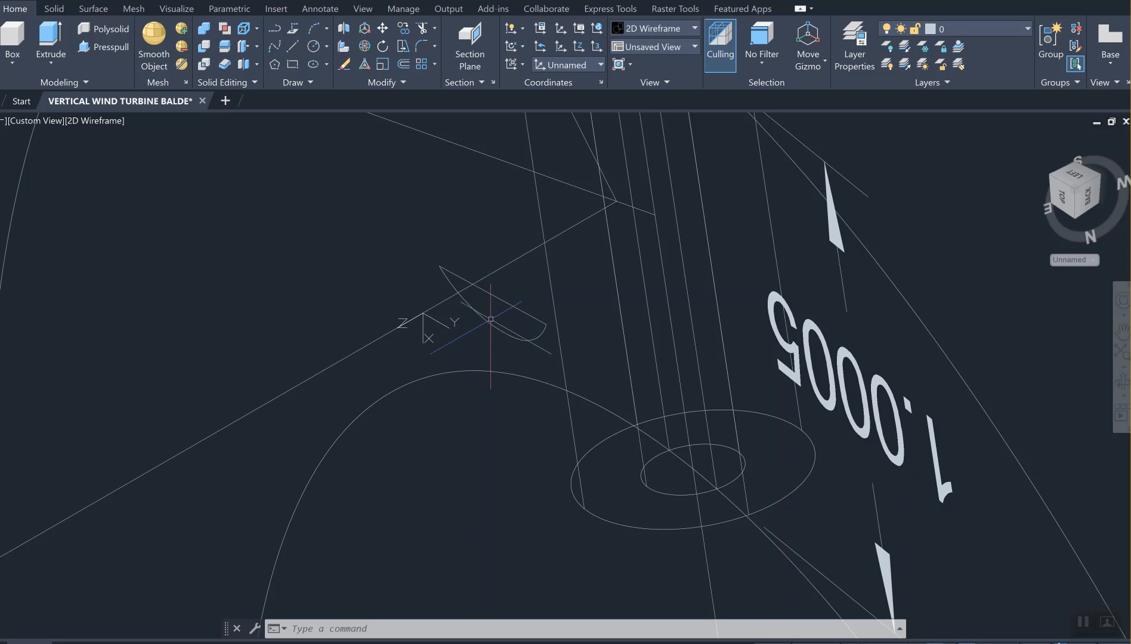
middle_drag(493, 314, 491, 306)
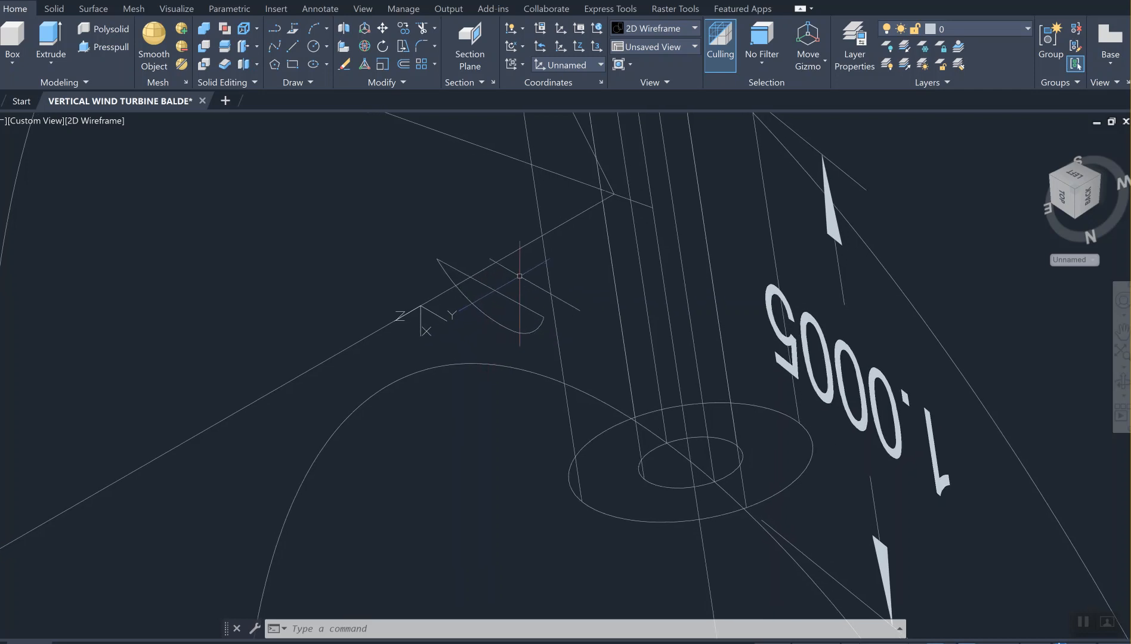
click(299, 367)
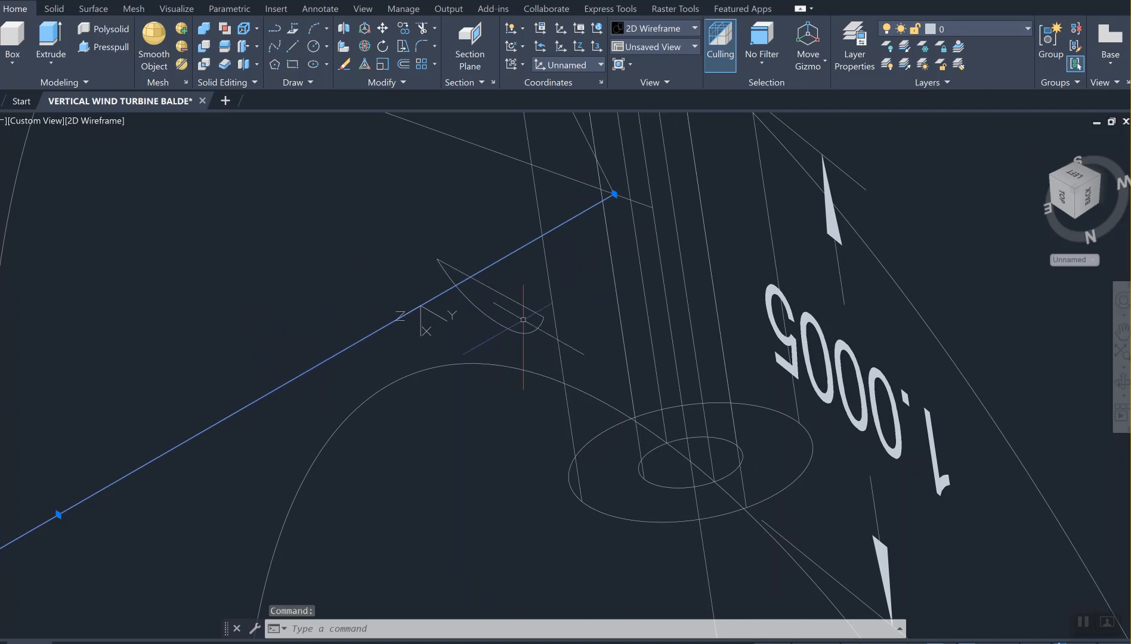
click(606, 175)
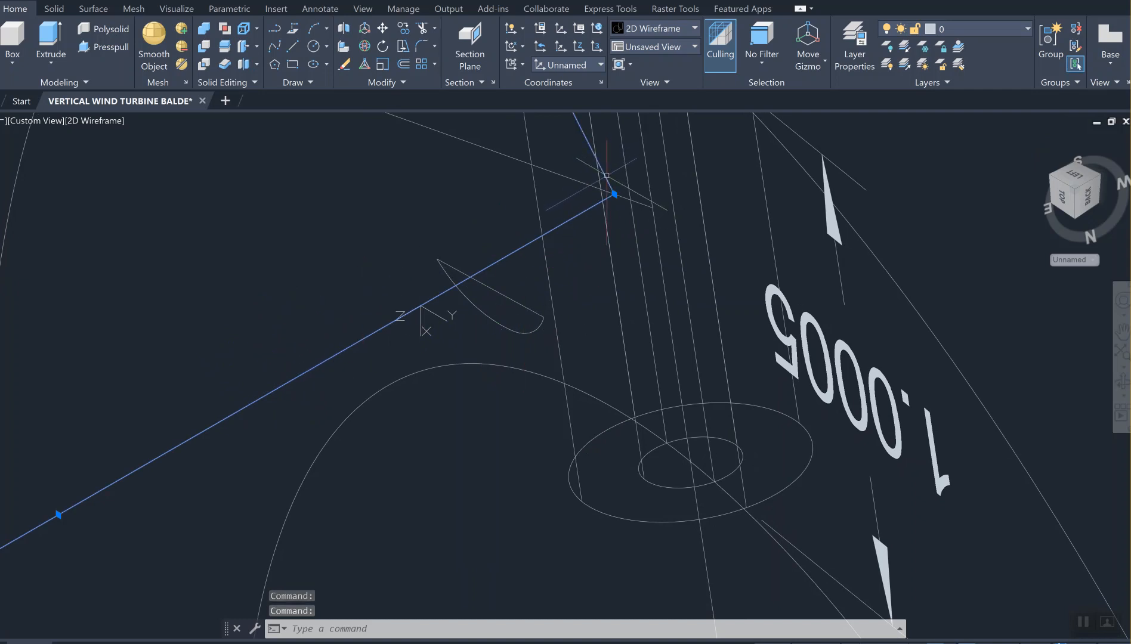
click(614, 194)
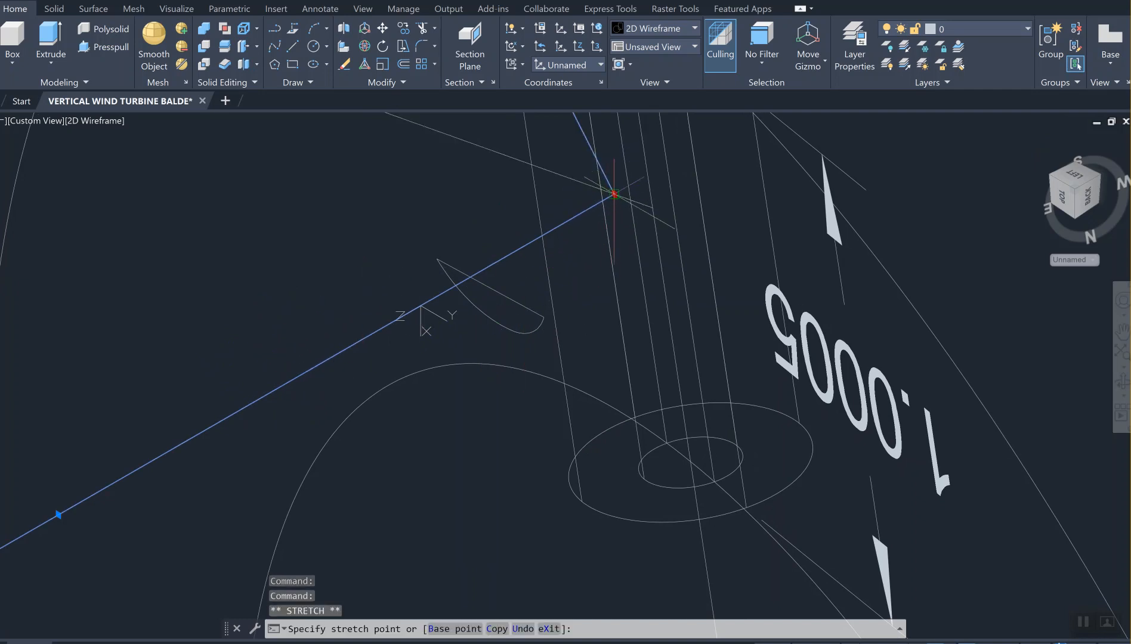
click(580, 214)
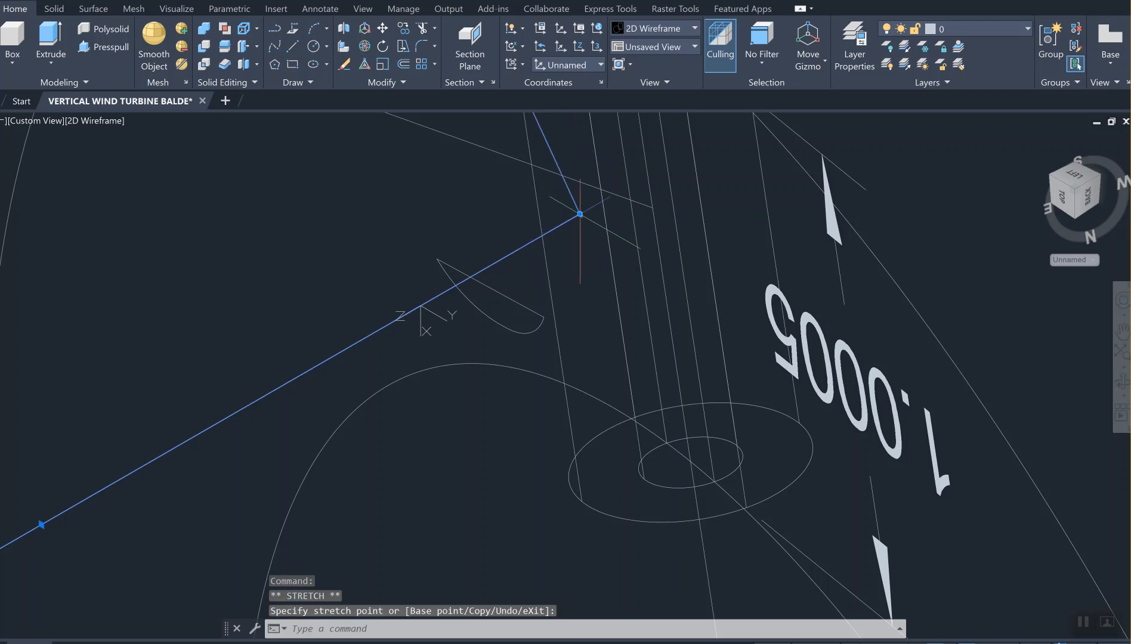
scroll(583, 257, down, 2)
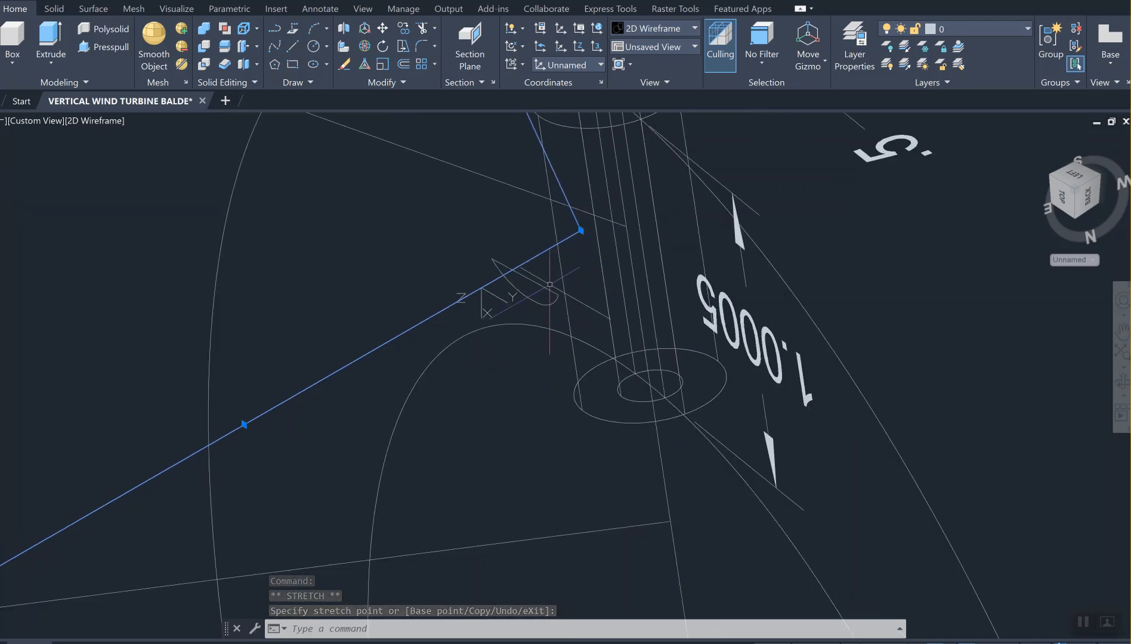
text(m)
key(Return)
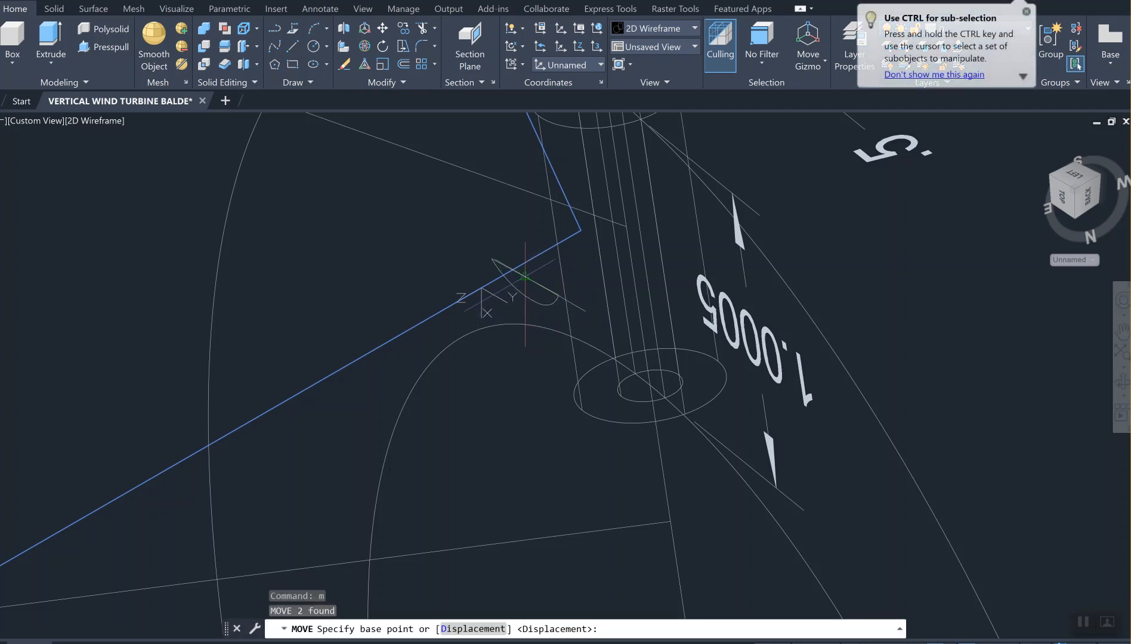
click(535, 262)
key(Escape)
key(Escape)
key(Escape)
key(Escape)
Move the closed airfoil profile from a point inside it to the shared endpoint of the strut lines near the hub cylinder.
key(Return)
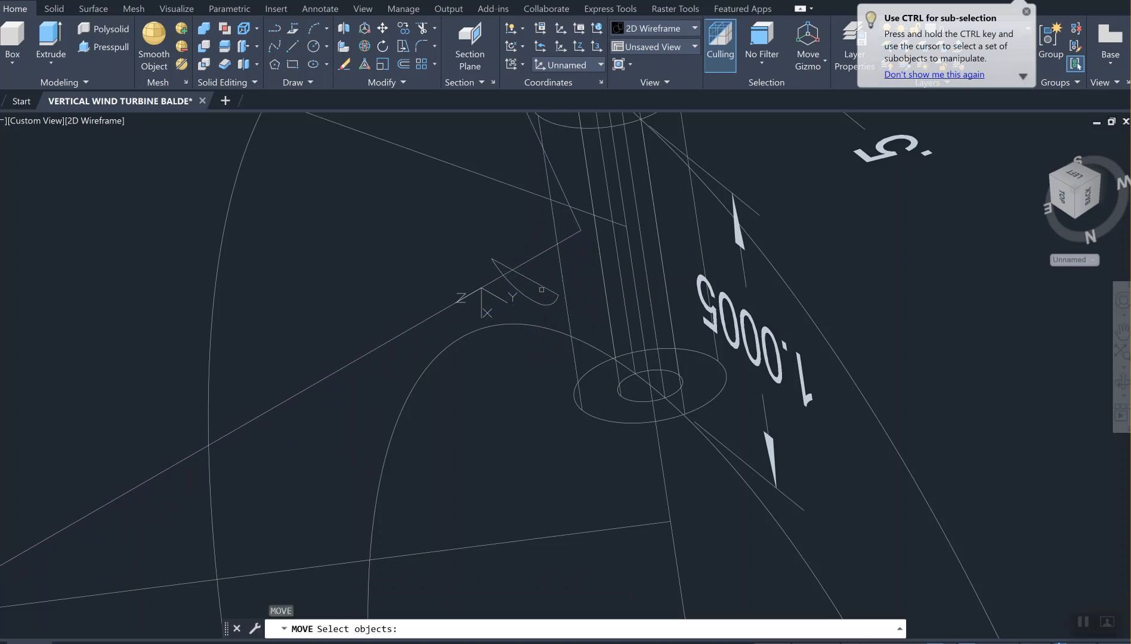
click(542, 288)
key(Return)
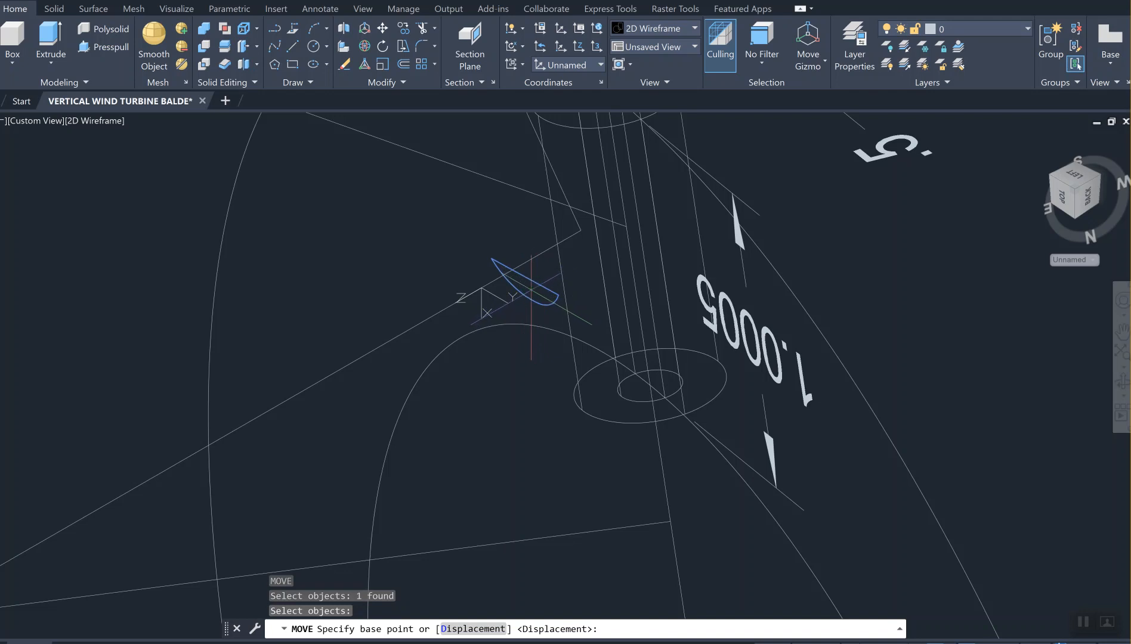
scroll(531, 291, up, 5)
click(531, 288)
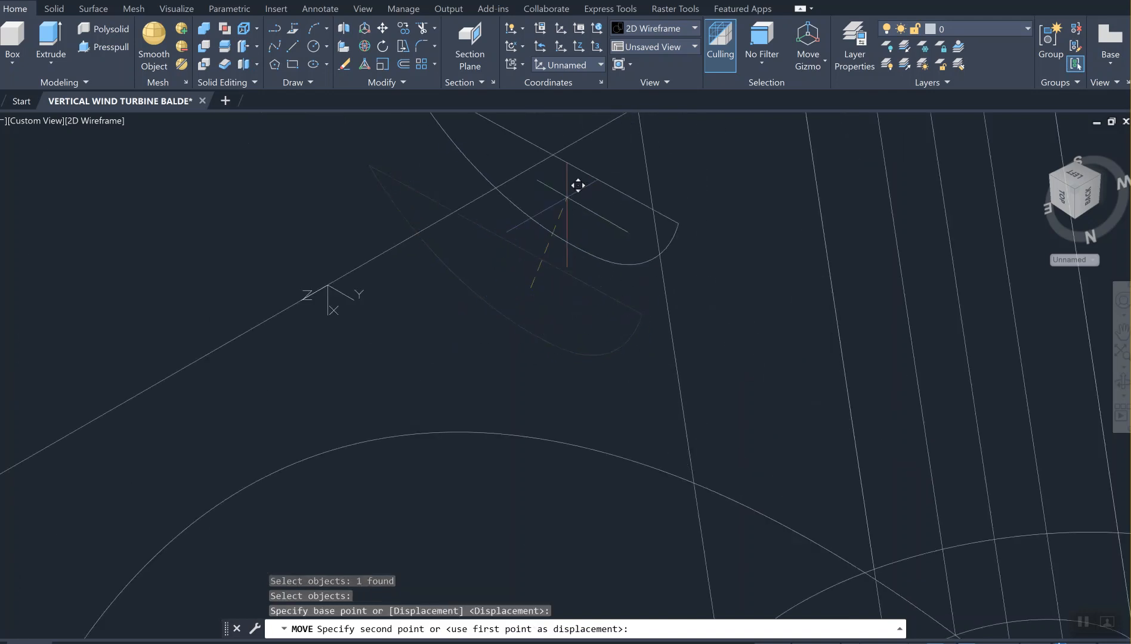
middle_drag(566, 172, 488, 320)
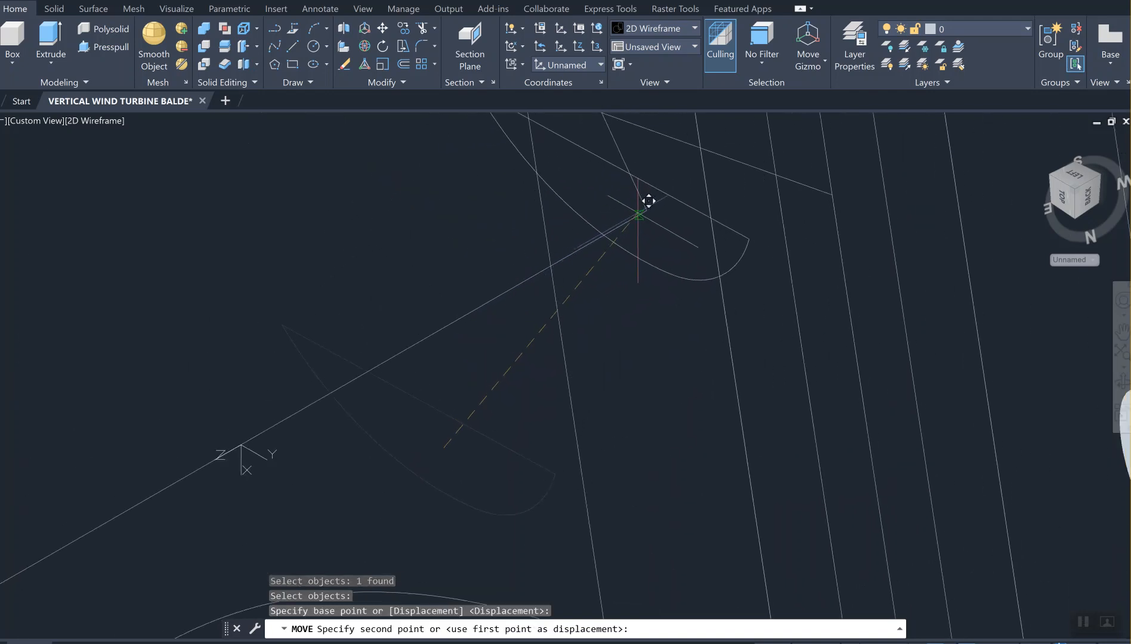
click(652, 198)
scroll(623, 311, down, 10)
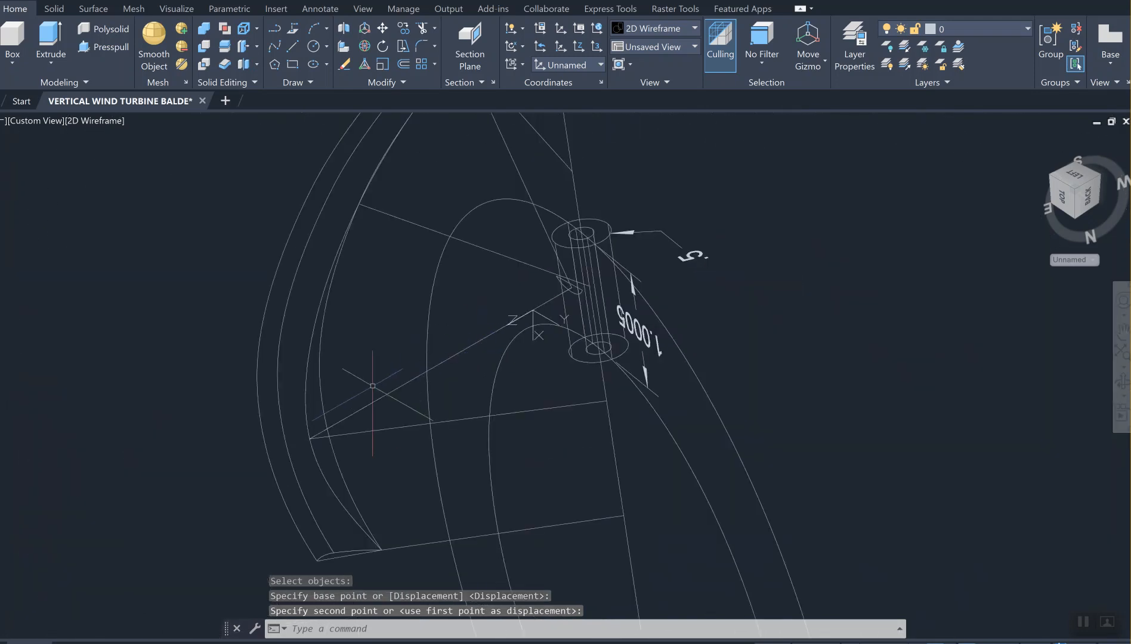
scroll(310, 429, up, 5)
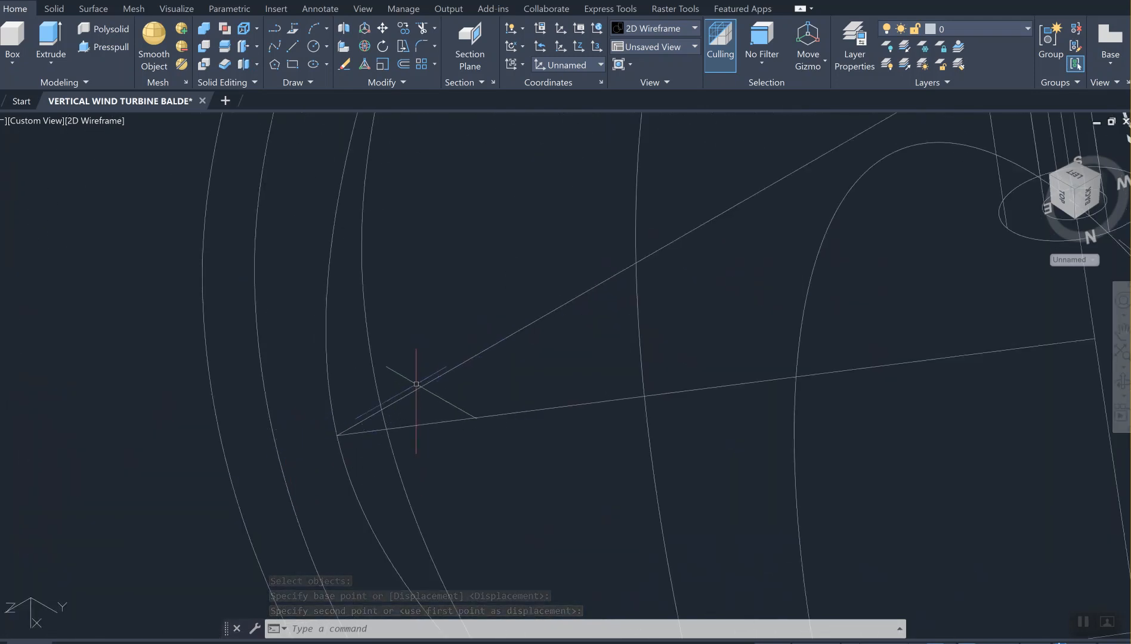
click(416, 389)
scroll(415, 389, down, 3)
scroll(415, 389, down, 3)
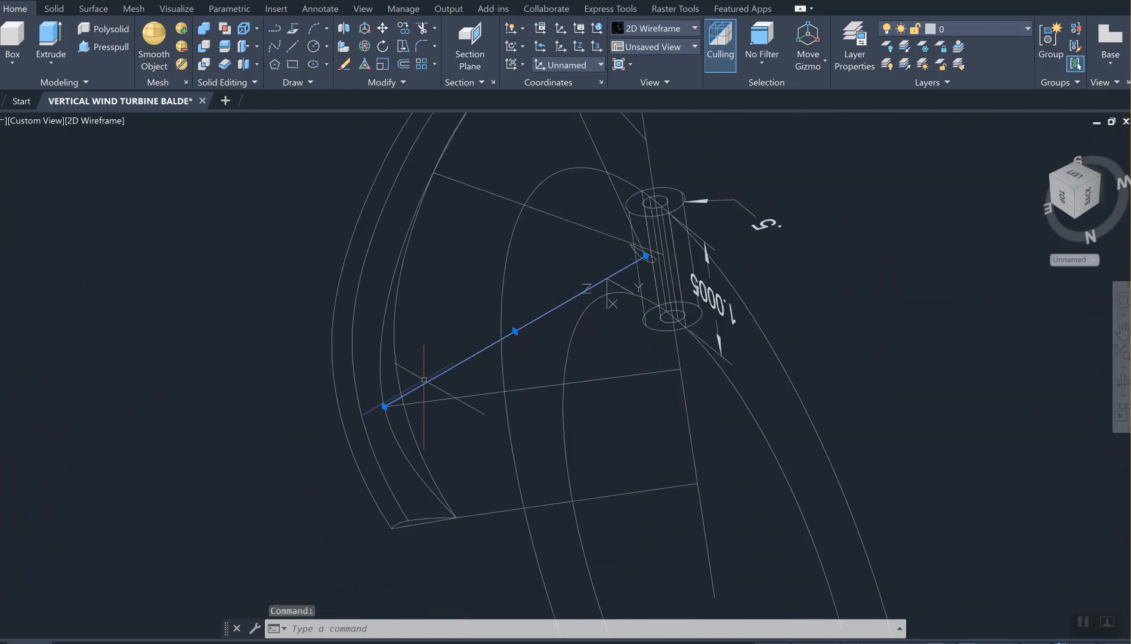
key(Escape)
key(Escape)
Copy the airfoil profile from the lower strut line's hub end to its blade end.
middle_drag(618, 299, 488, 384)
scroll(525, 356, up, 4)
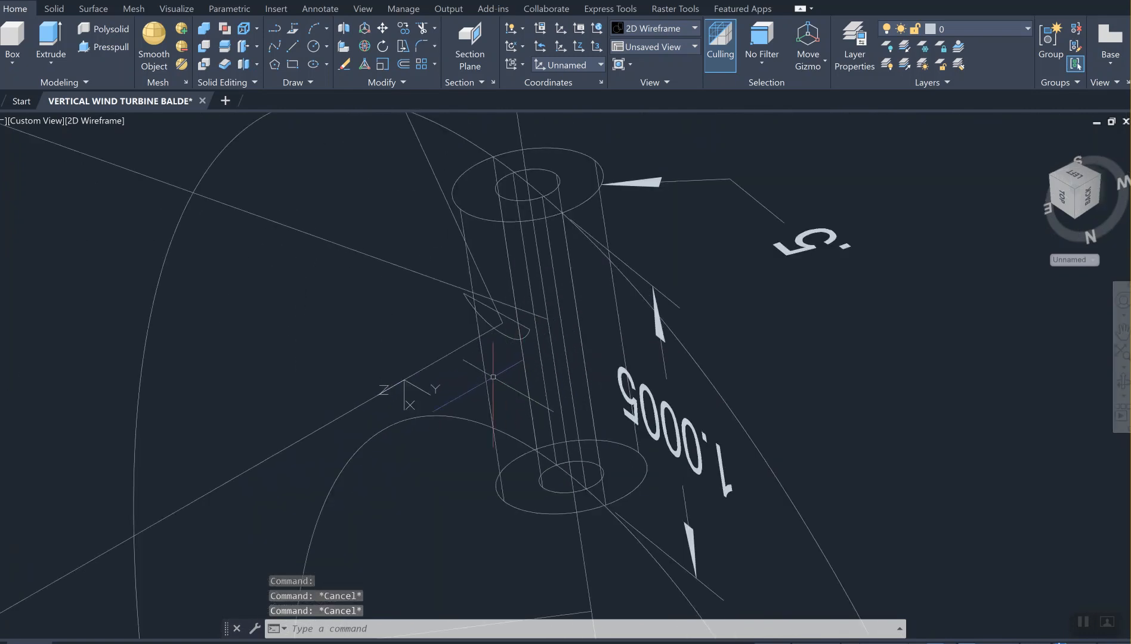
text(cp)
key(Return)
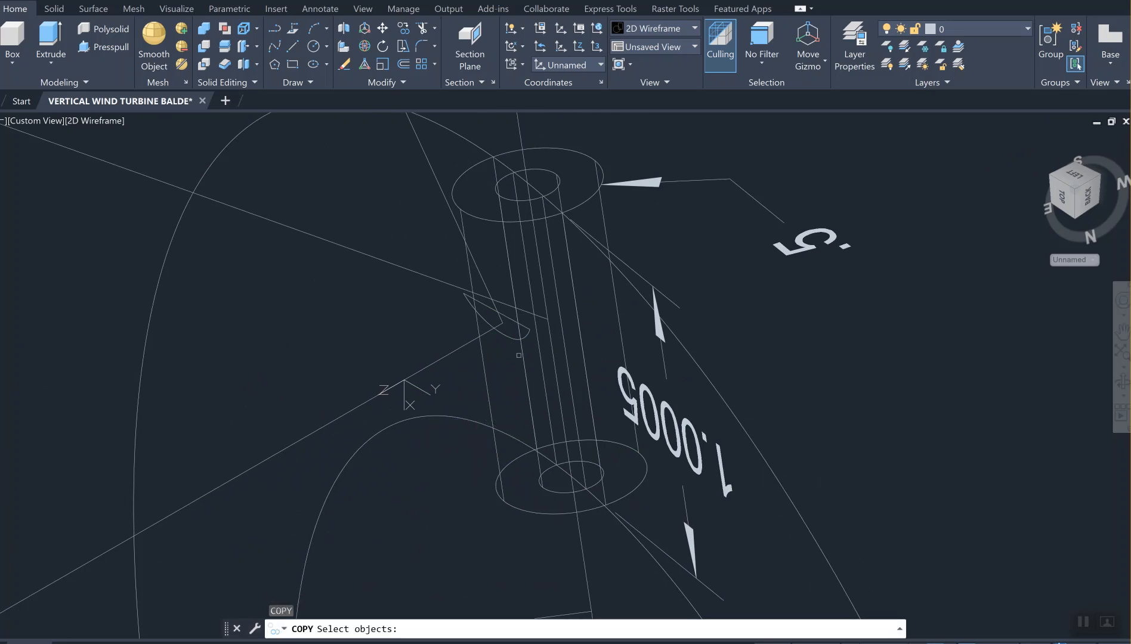
click(507, 334)
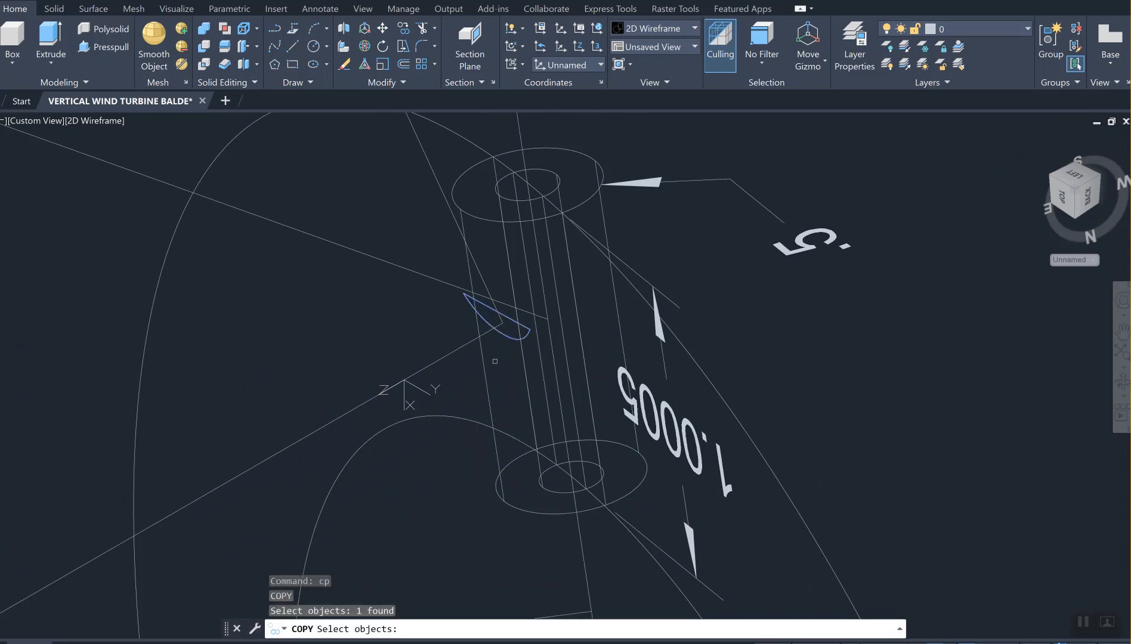
key(Return)
click(503, 324)
middle_drag(187, 466, 493, 297)
scroll(263, 461, down, 2)
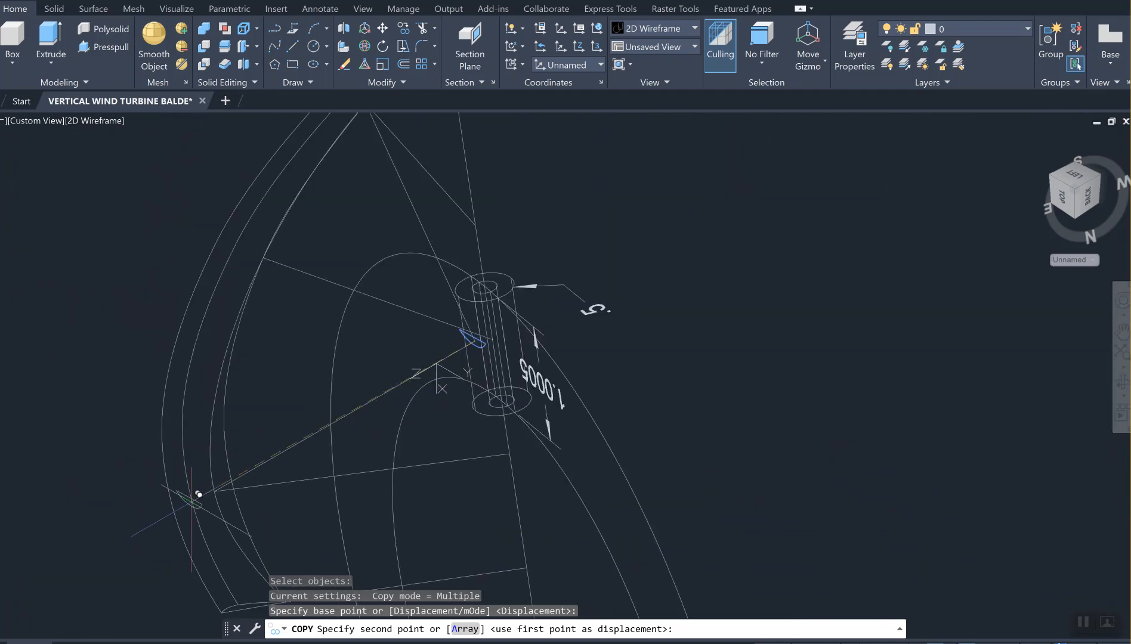
scroll(217, 480, up, 4)
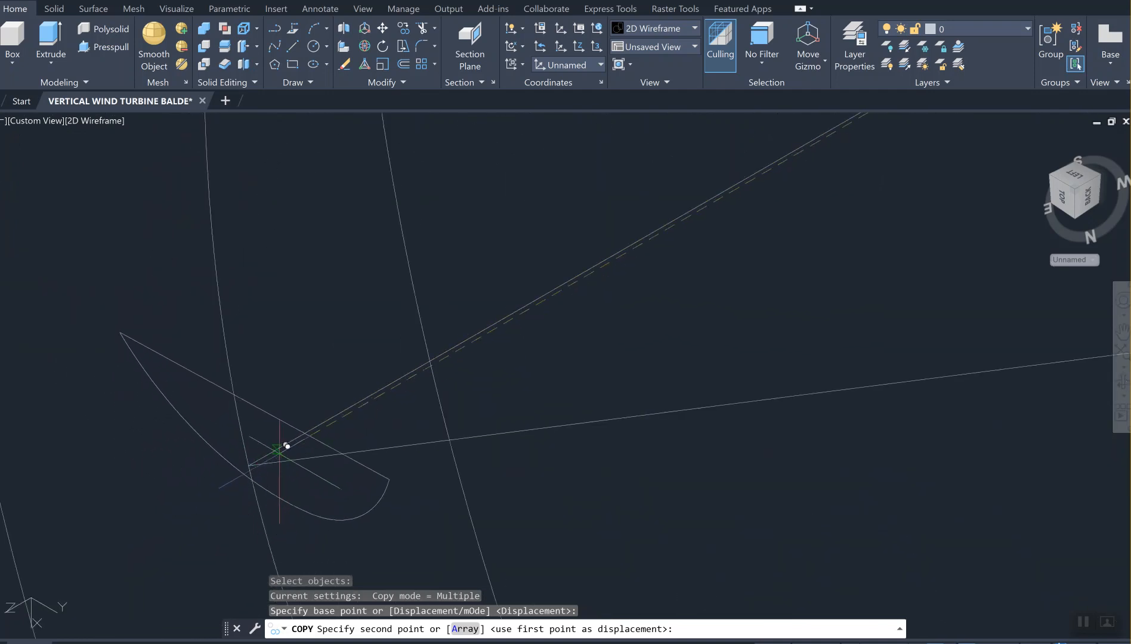
click(255, 457)
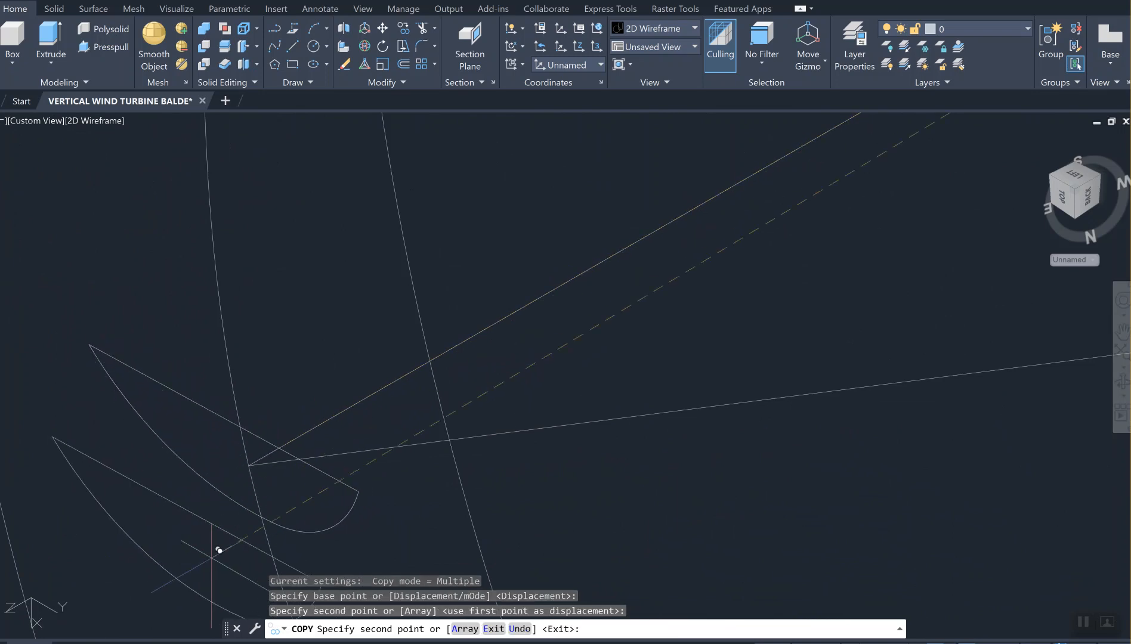
key(Escape)
scroll(221, 537, down, 4)
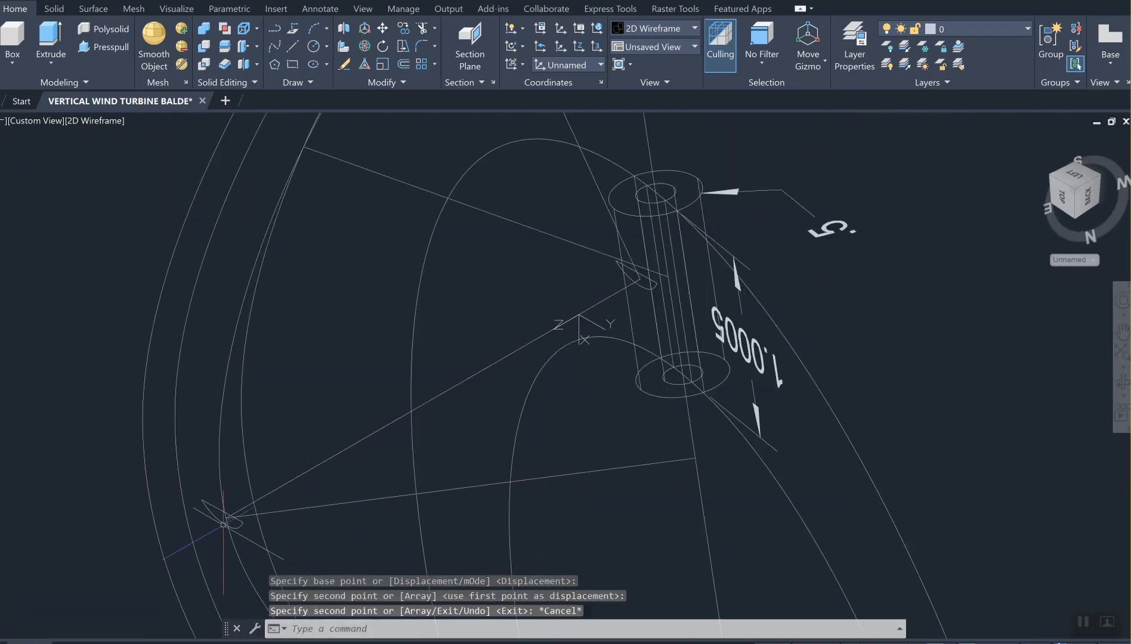
Loft a solid strut between the hub-end and blade-end airfoil profiles, using cross sections only.
middle_drag(368, 518, 412, 454)
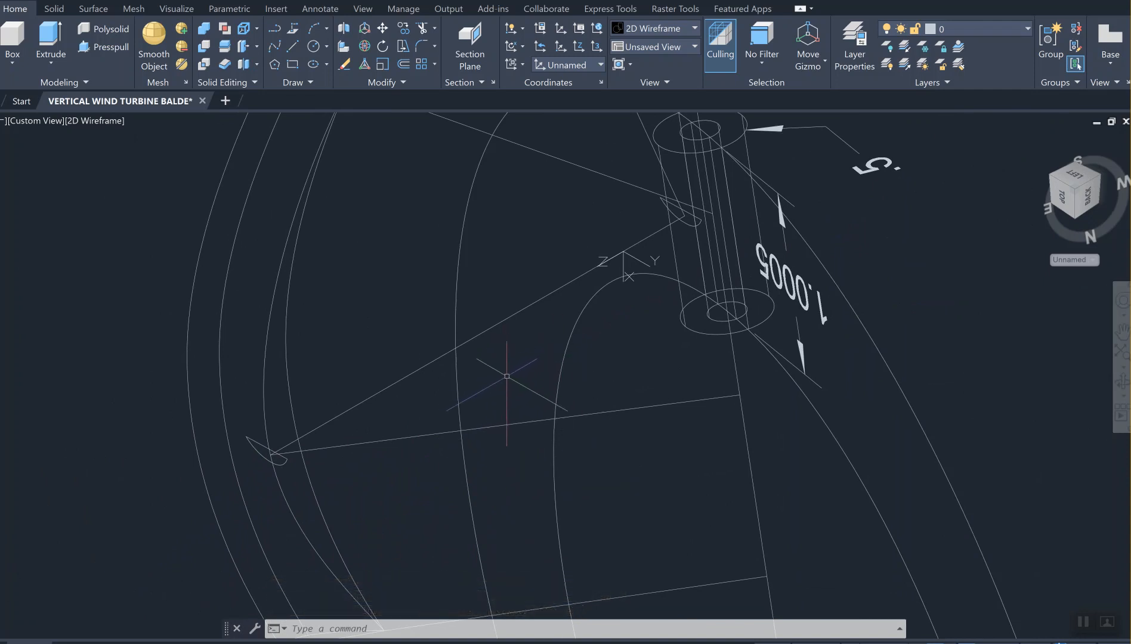
text(LOFT)
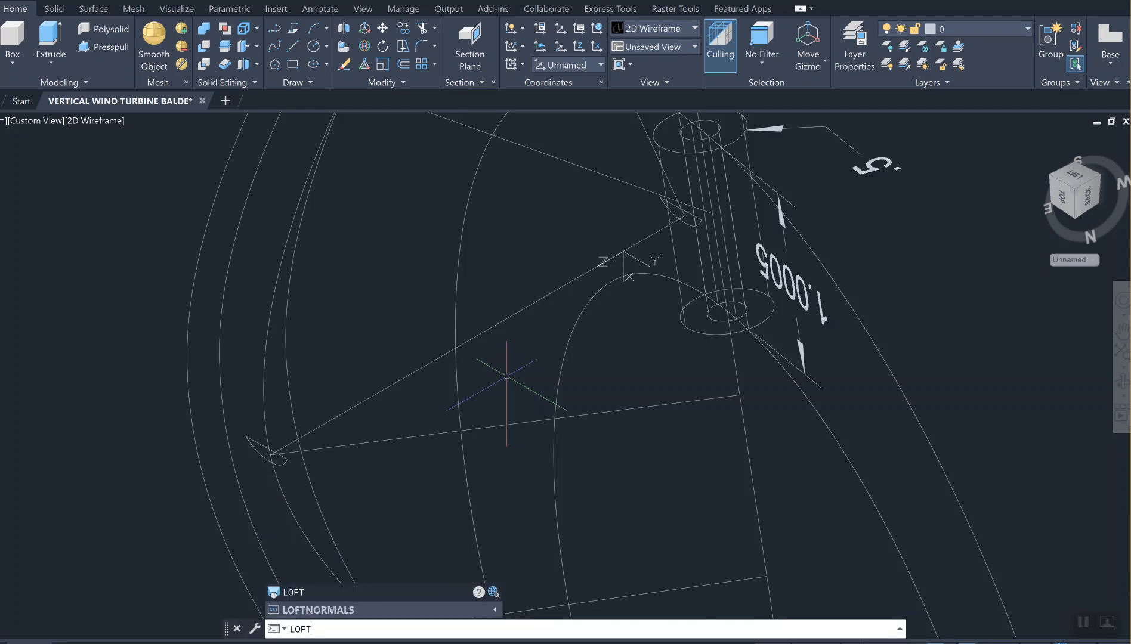
key(Return)
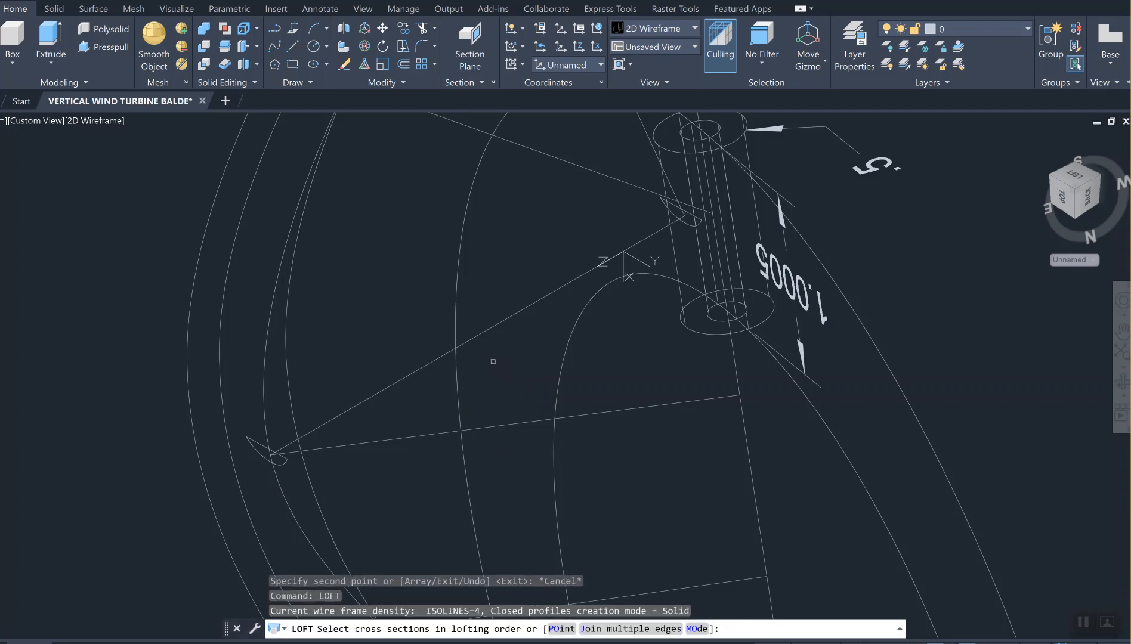
click(690, 225)
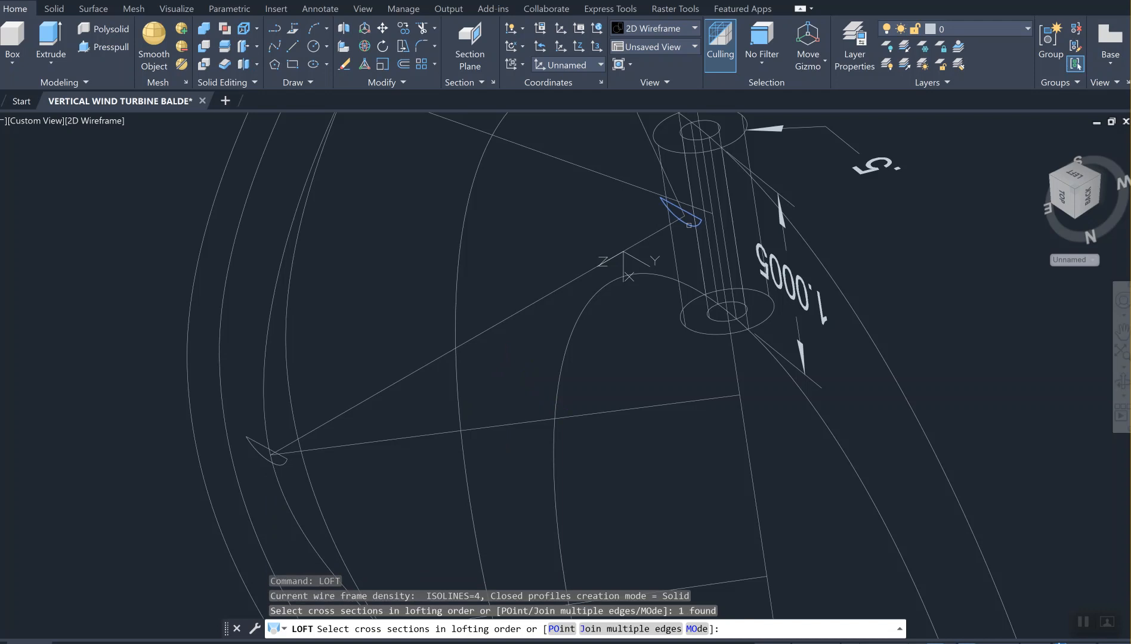
click(283, 466)
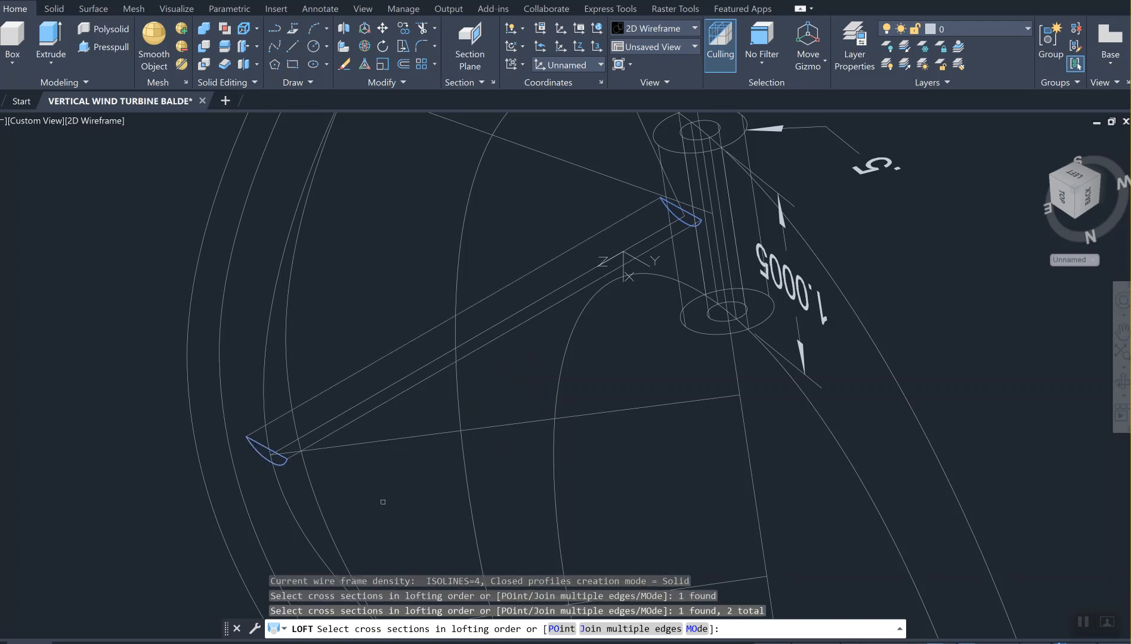
scroll(385, 500, down, 3)
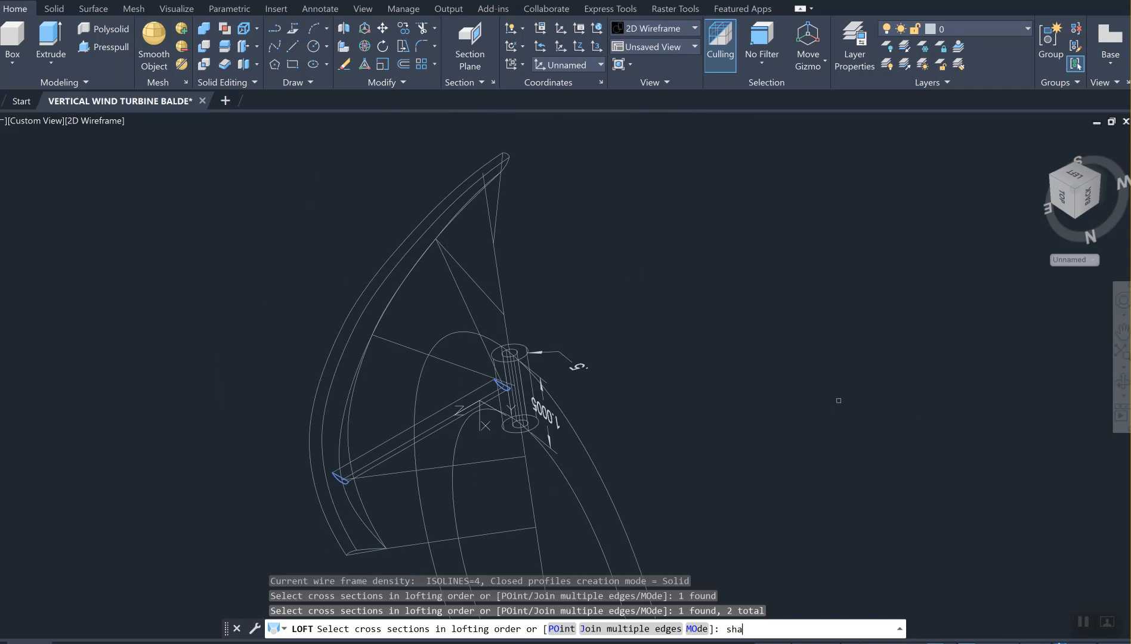
key(Return)
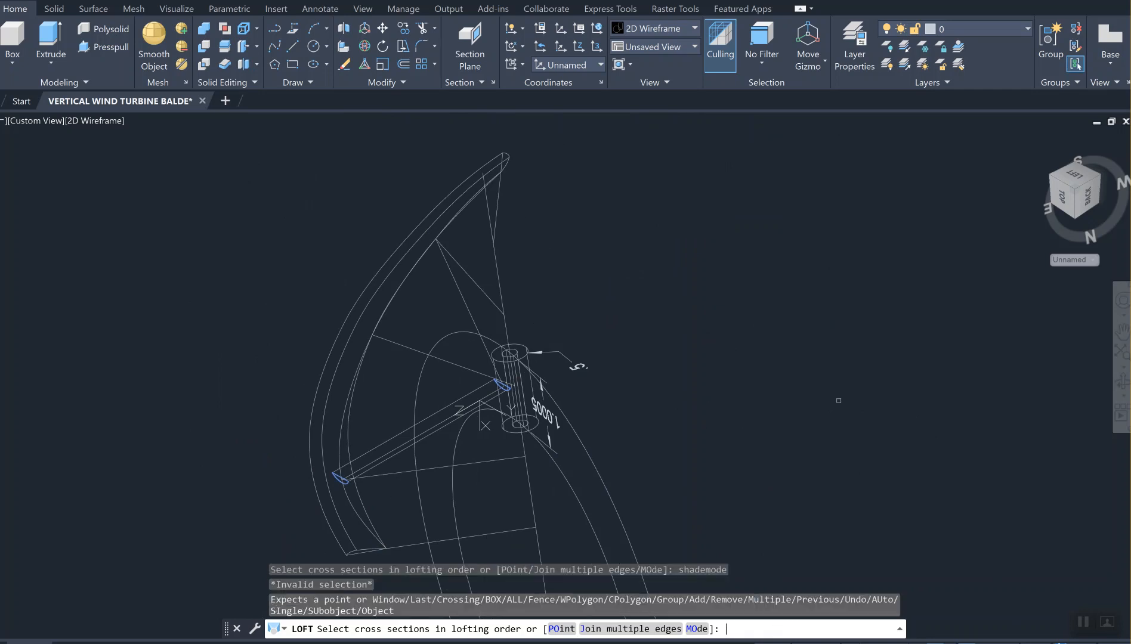
key(Return)
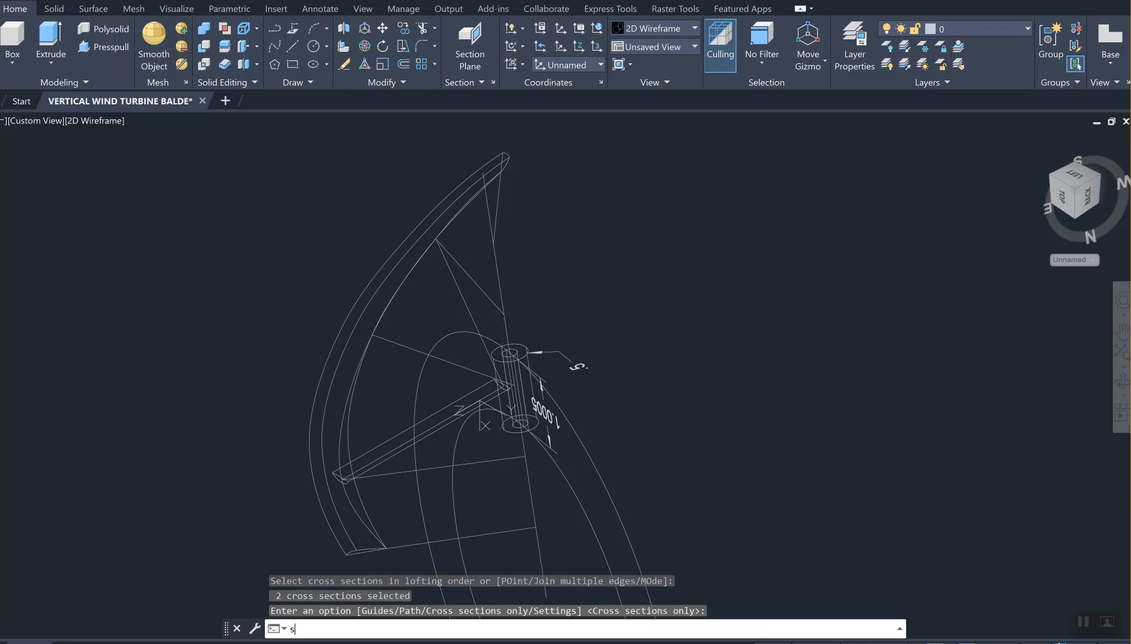
Switch the visual style to Realistic with SHADEMODE.
text(shademode)
key(Return)
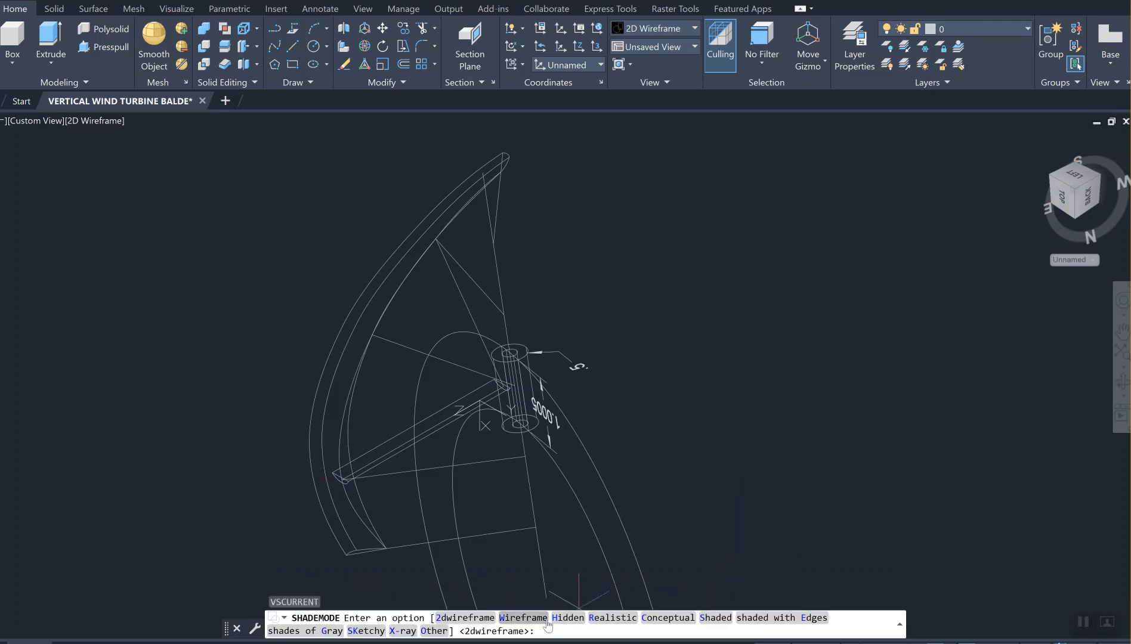
click(607, 623)
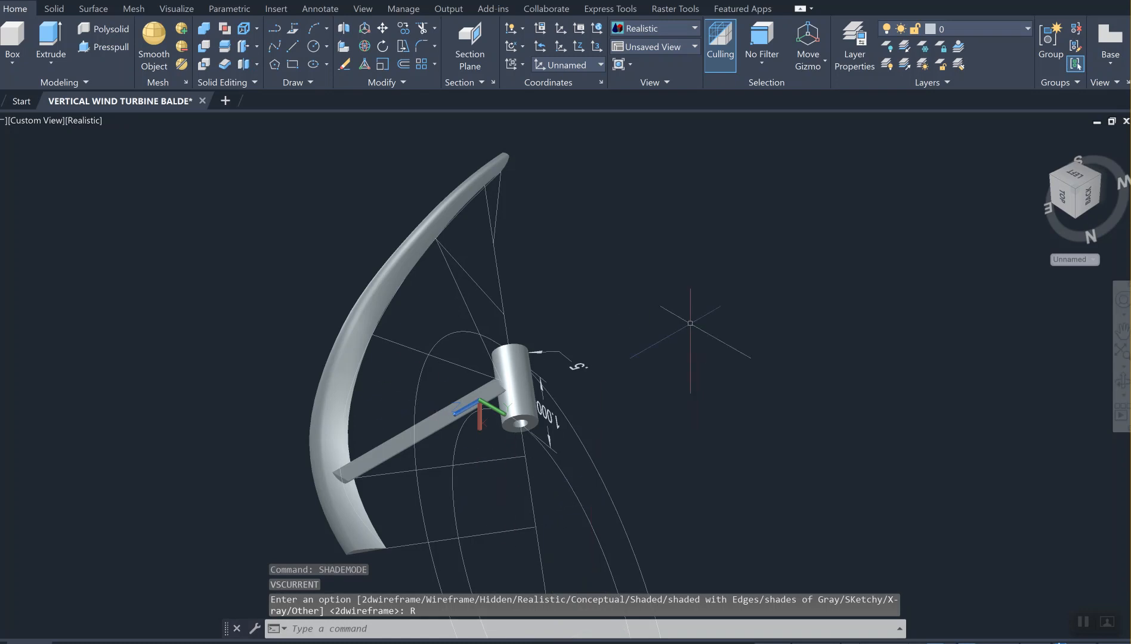
Examine how the lofted strut meets the hub cylinder and the blade, up close, from orbited angles and from the top.
scroll(487, 387, up, 5)
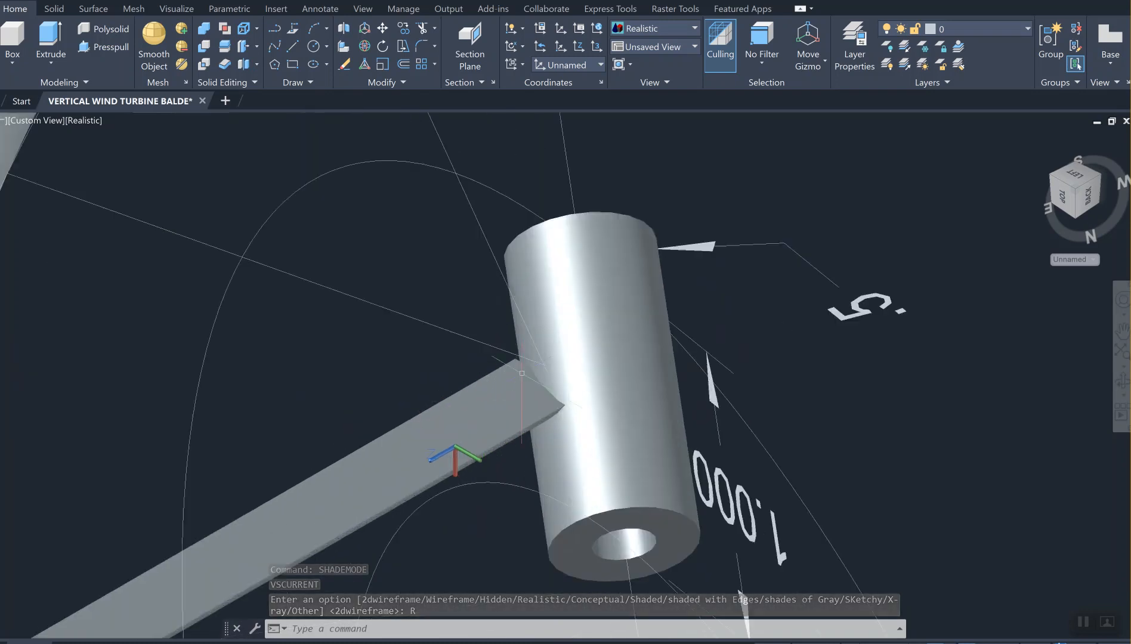
scroll(559, 361, up, 3)
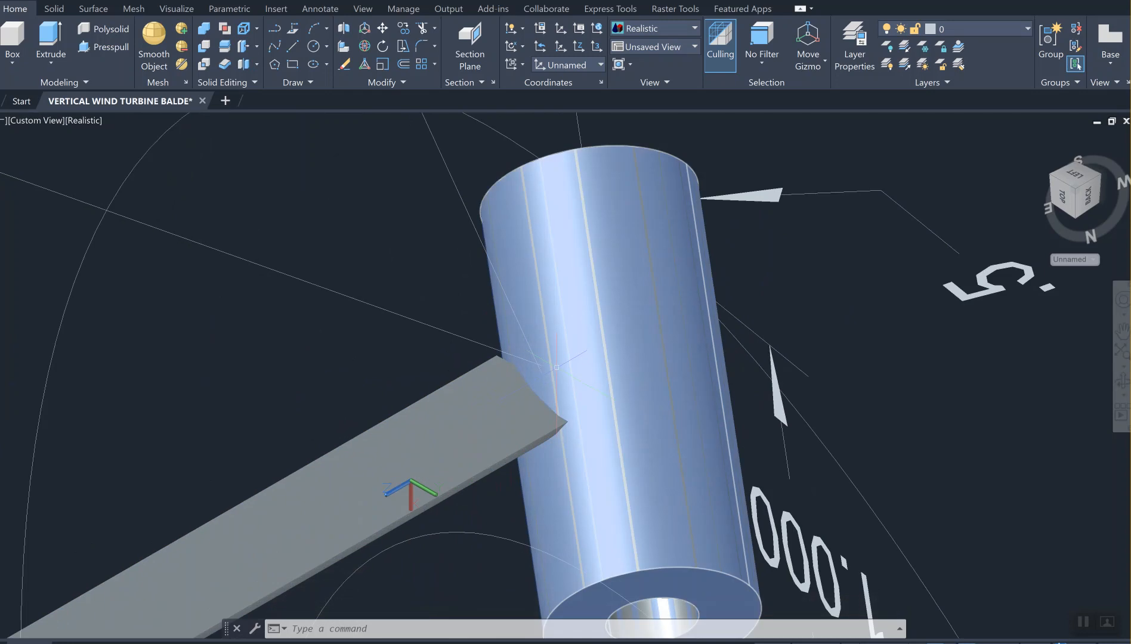
scroll(747, 325, down, 6)
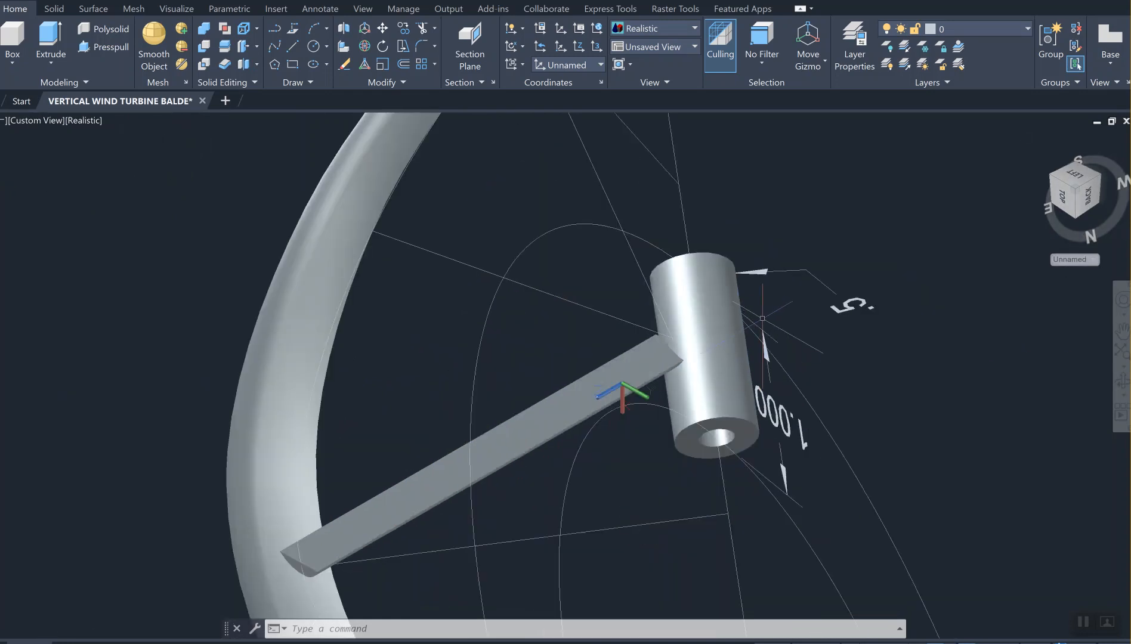
drag(1068, 201, 1006, 184)
scroll(523, 261, up, 3)
scroll(518, 253, up, 3)
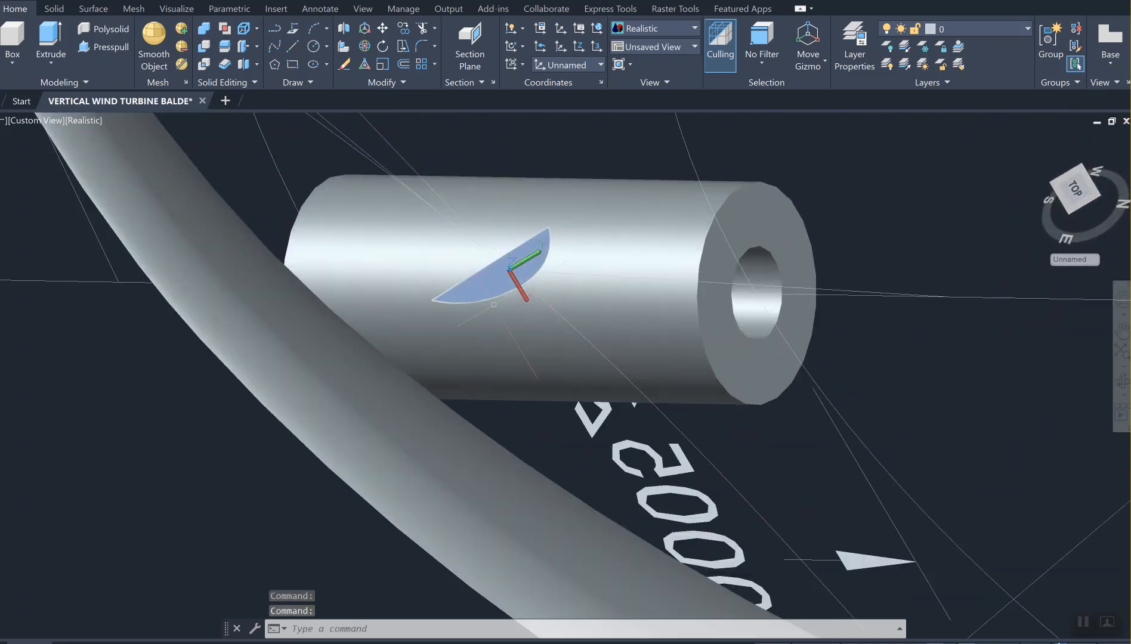
drag(1081, 197, 1071, 197)
click(1070, 192)
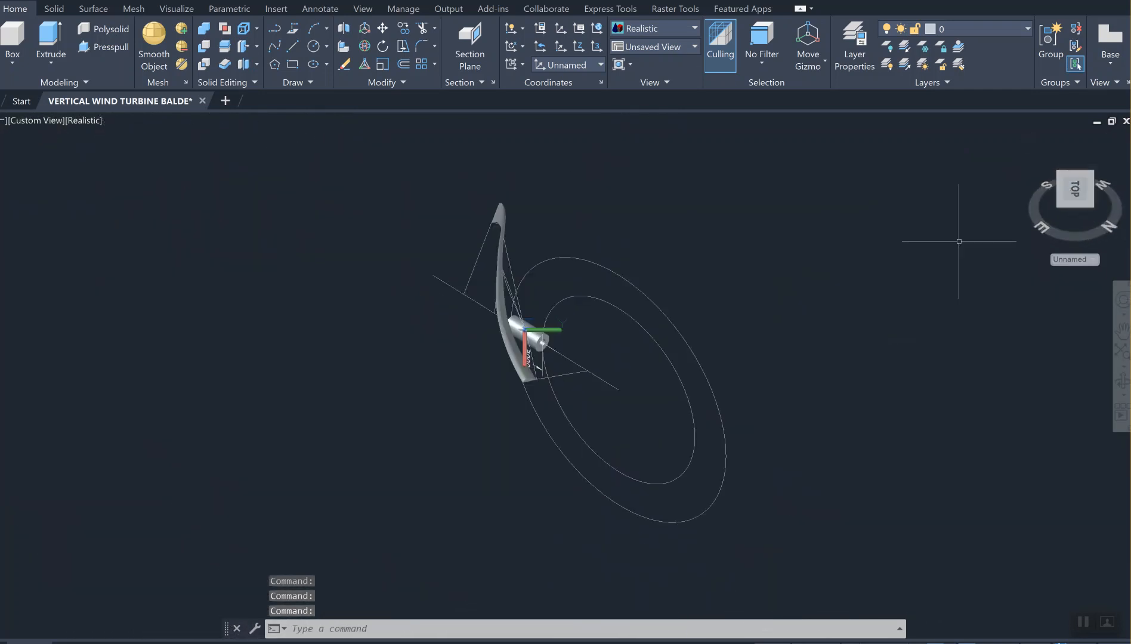
scroll(534, 341, up, 5)
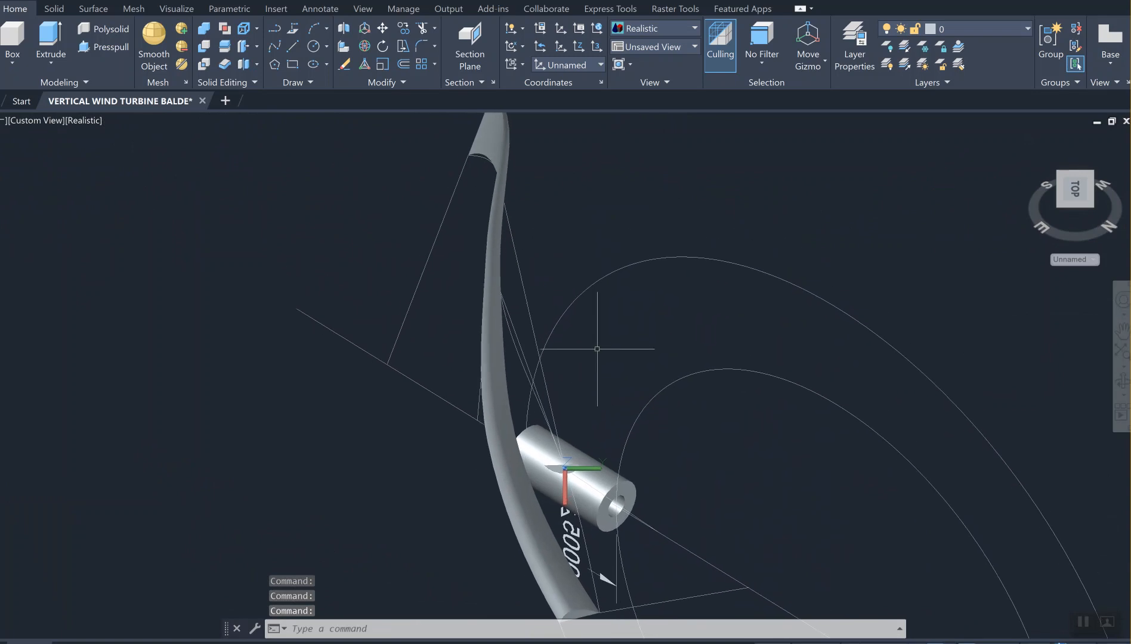
Restore the previous zoom, switch to the left view, and examine the strut's alignment with the hub and blade.
text(z)
key(Return)
text(p)
key(Return)
text(z)
key(Return)
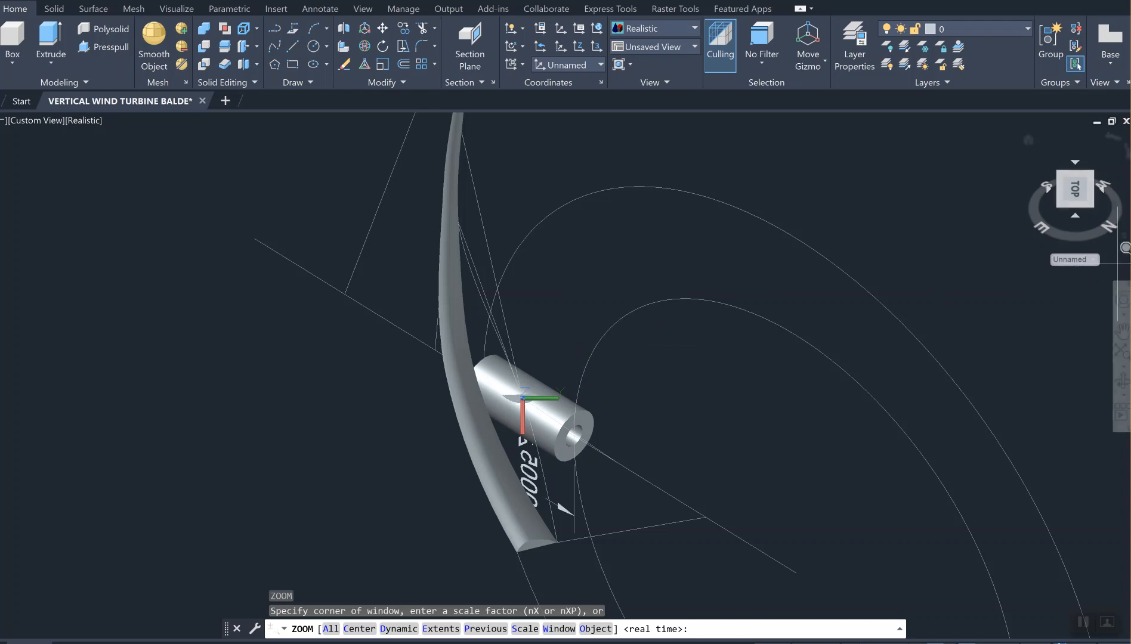
click(1079, 167)
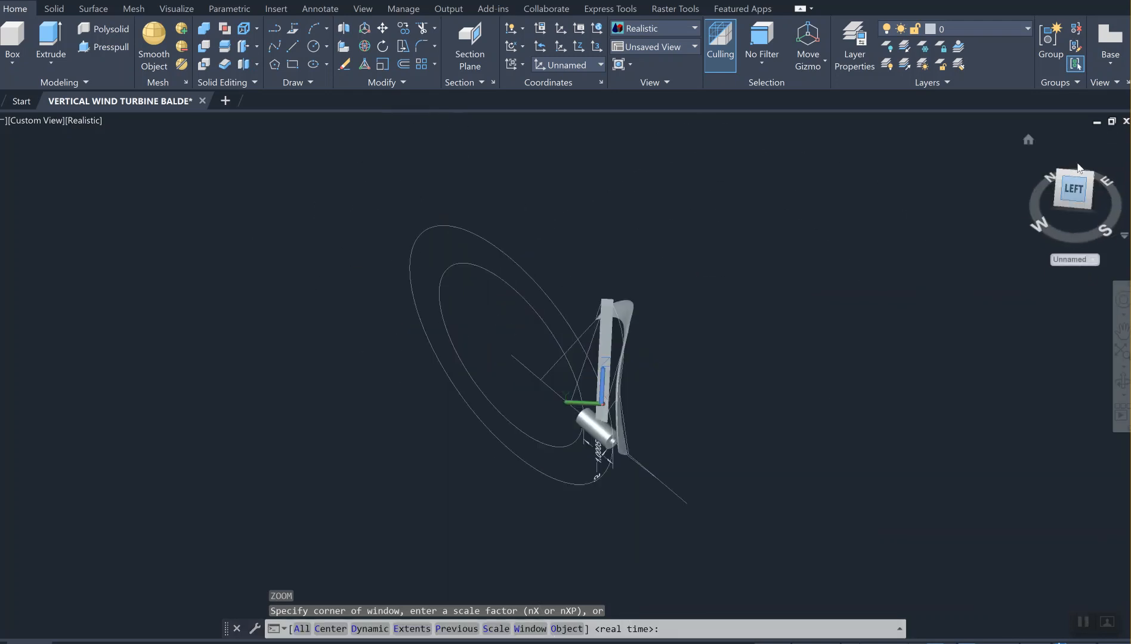
scroll(652, 308, up, 5)
middle_drag(652, 308, 693, 228)
scroll(564, 519, up, 3)
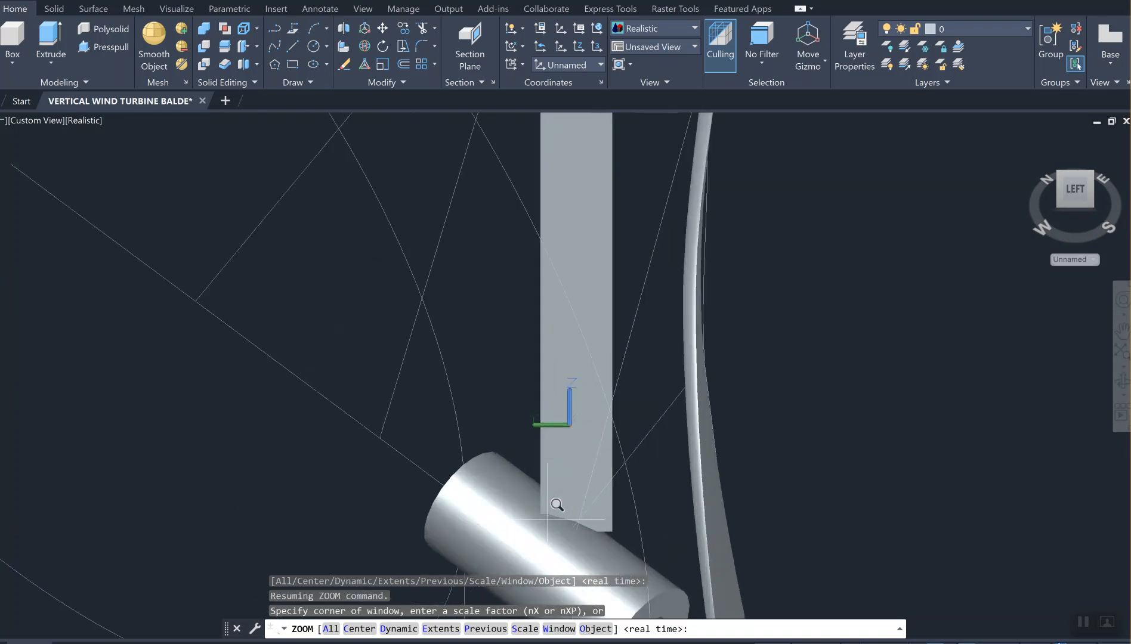
scroll(572, 526, down, 4)
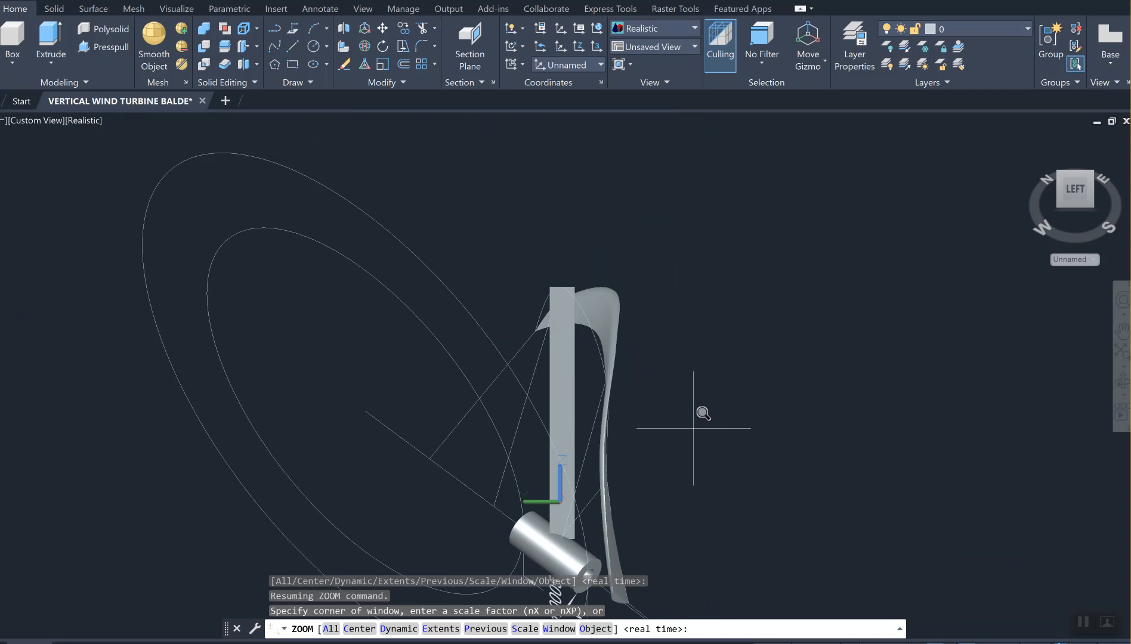
Align the UCS with the current left view using the View option.
key(Escape)
key(Escape)
key(Escape)
text(u)
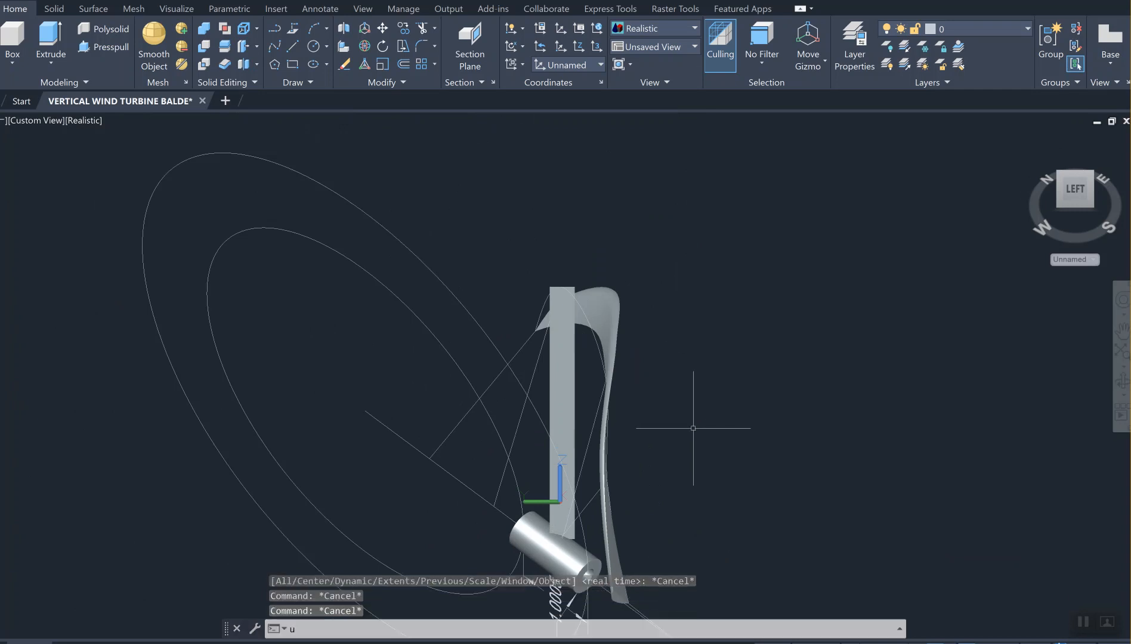
text(cs)
key(Return)
text(v)
key(Return)
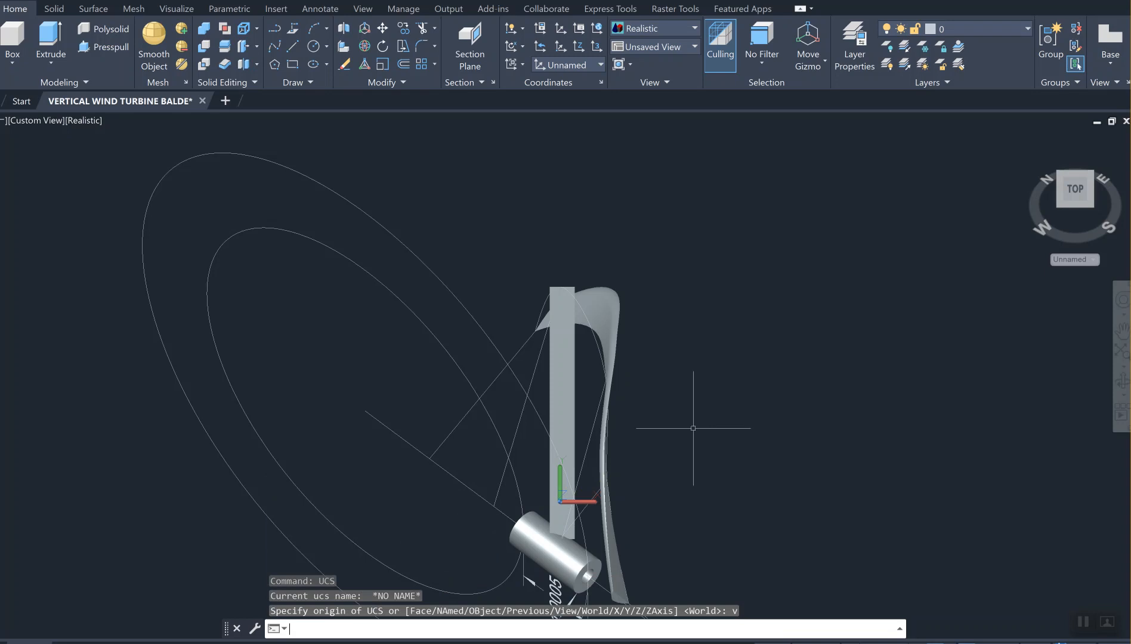
Rotate the lofted strut about its hub end so that its far end leans towards the blade.
text(ro)
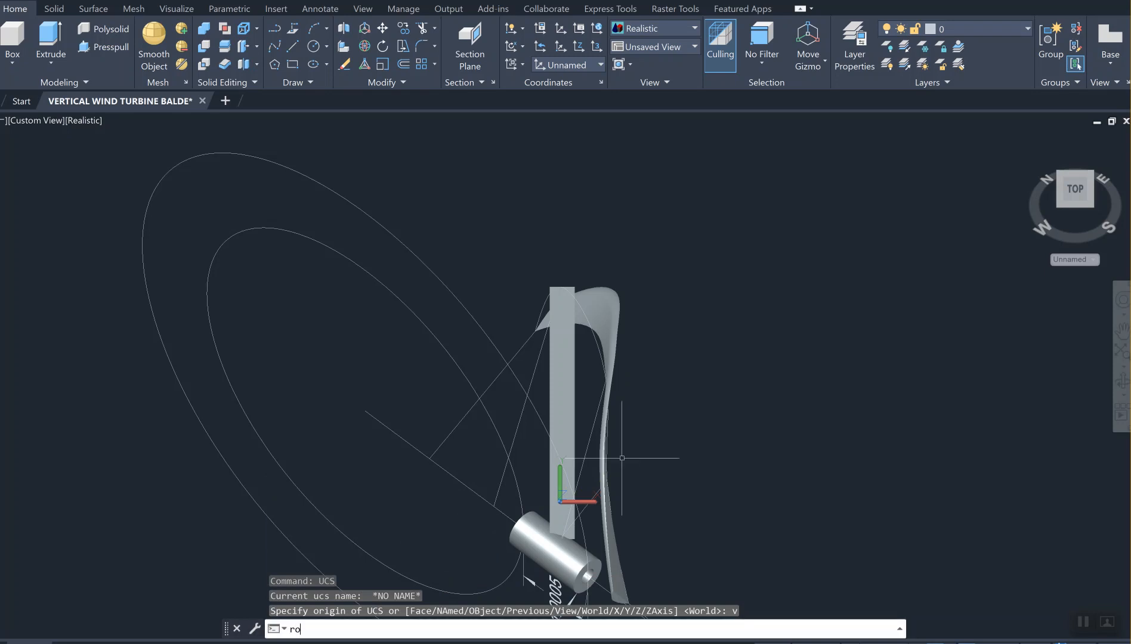
key(Return)
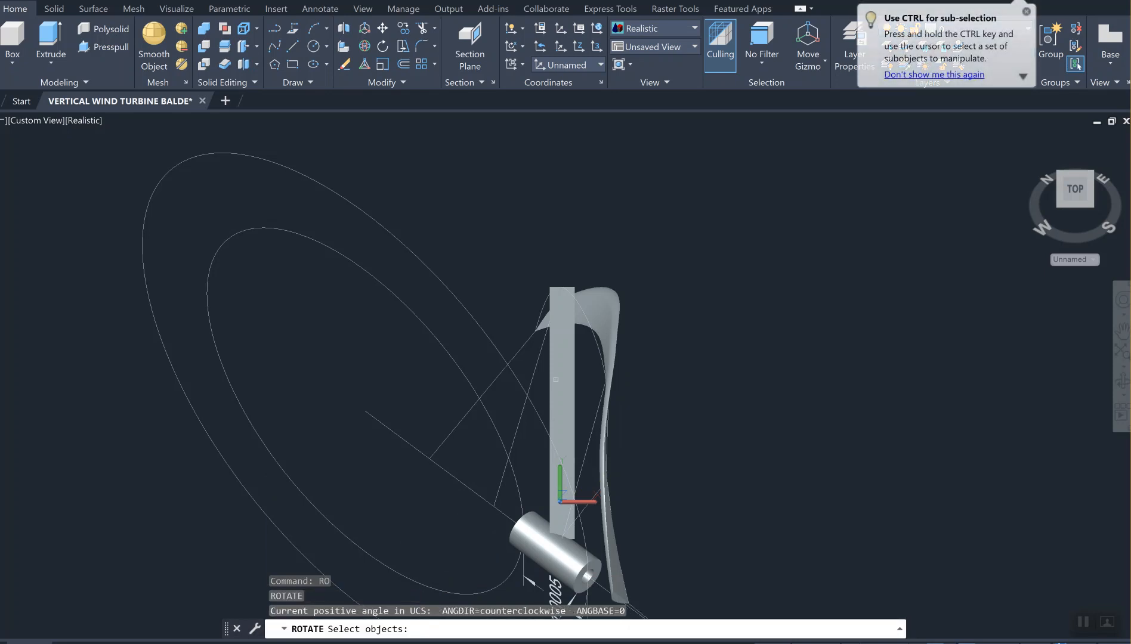
click(575, 375)
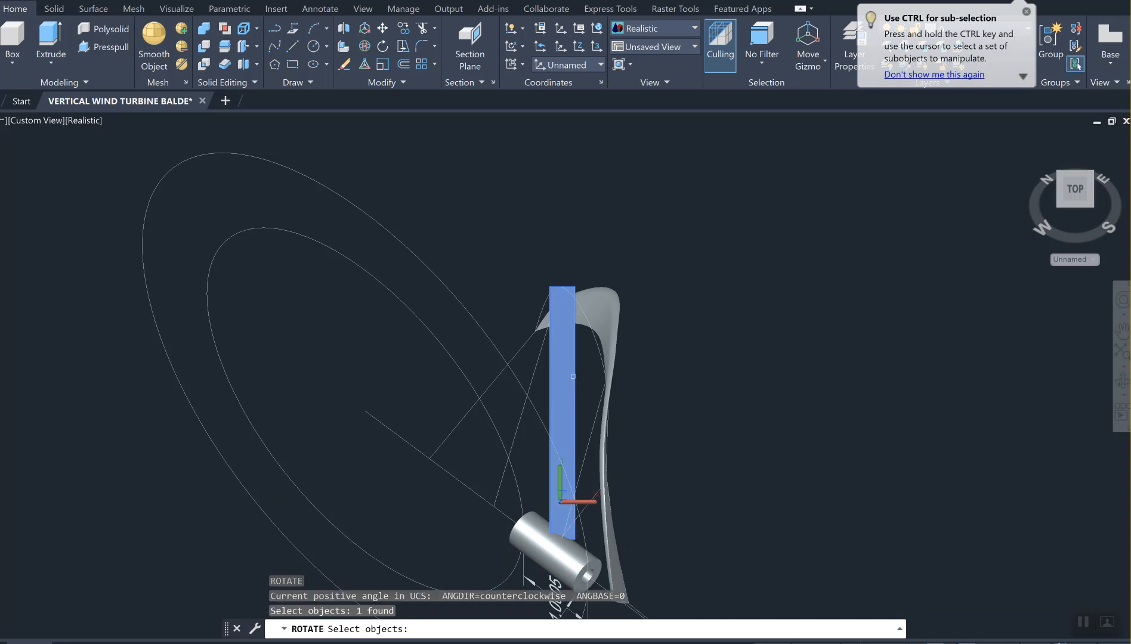
key(Return)
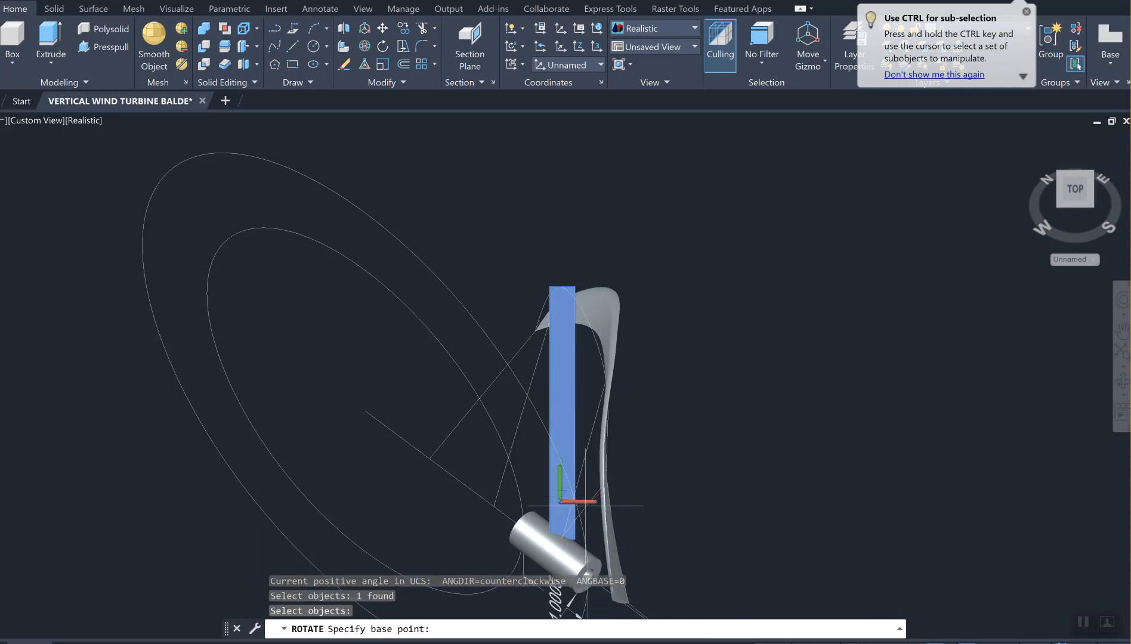
click(559, 534)
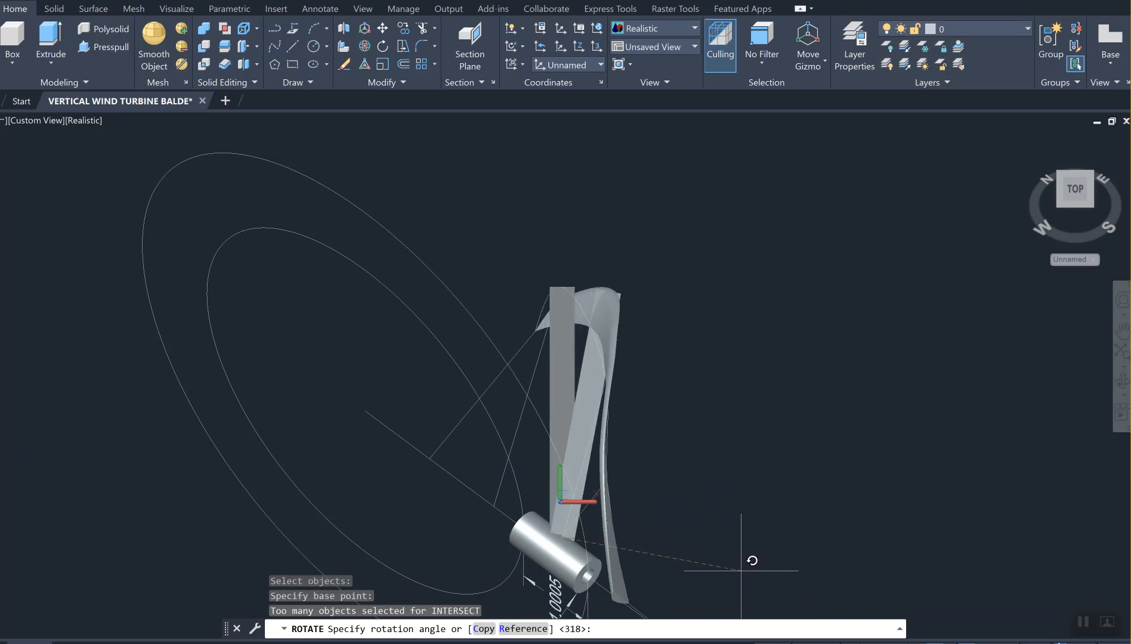
click(741, 566)
Examine from orbited angles and up close how the rotated strut's outer end passes through the blade.
middle_drag(643, 390, 614, 349)
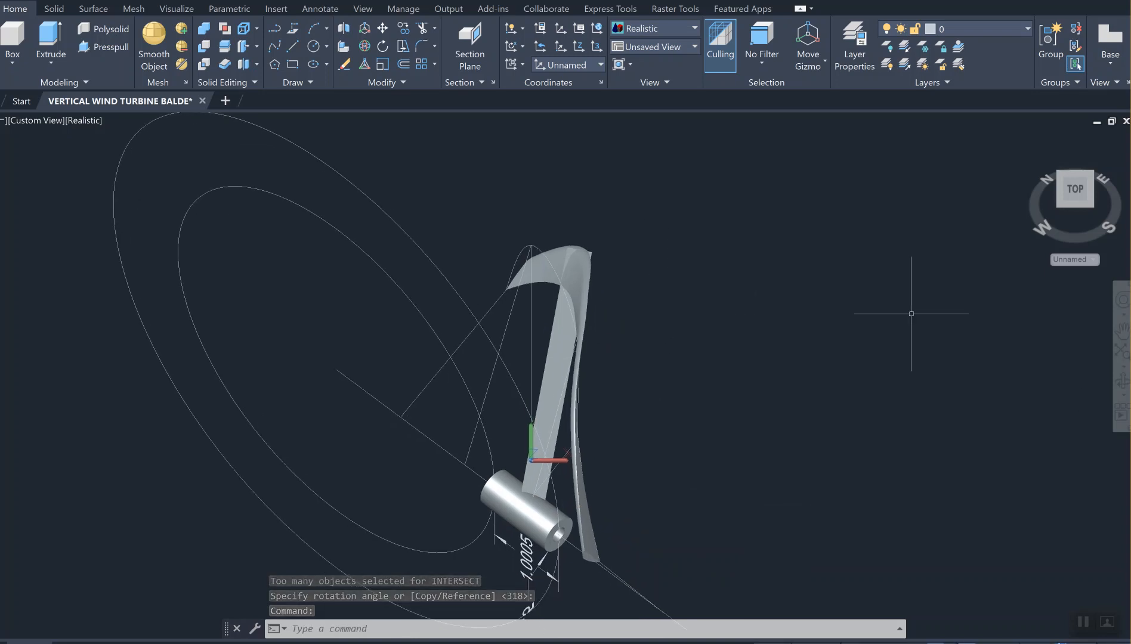
drag(1075, 199, 1041, 290)
middle_drag(860, 271, 846, 134)
drag(1082, 194, 975, 189)
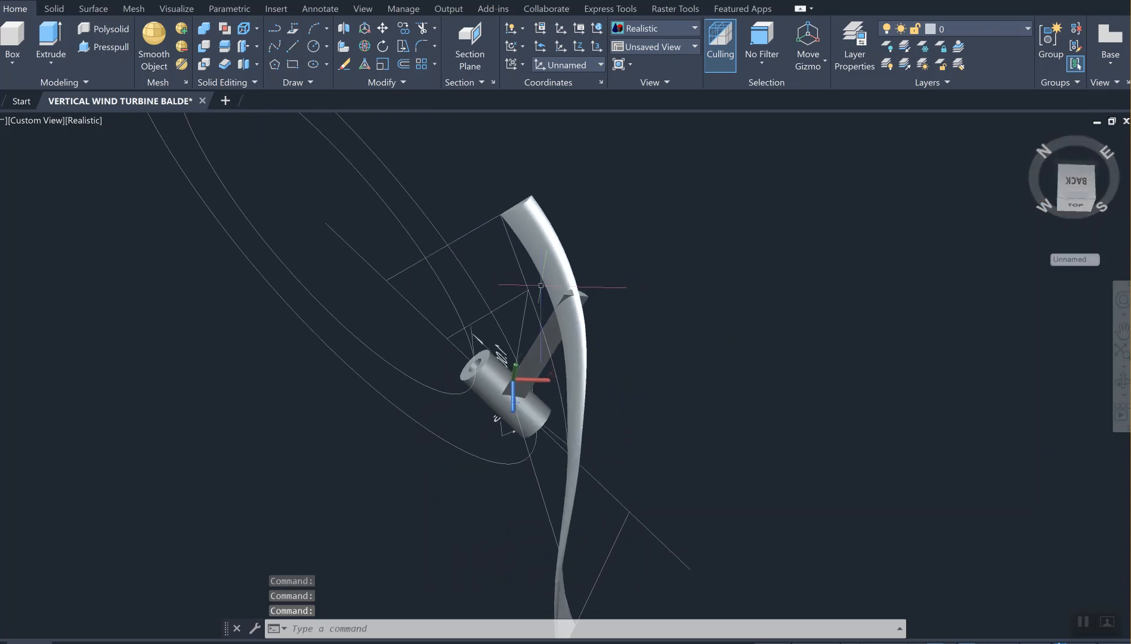
scroll(662, 312, up, 5)
middle_drag(656, 306, 660, 279)
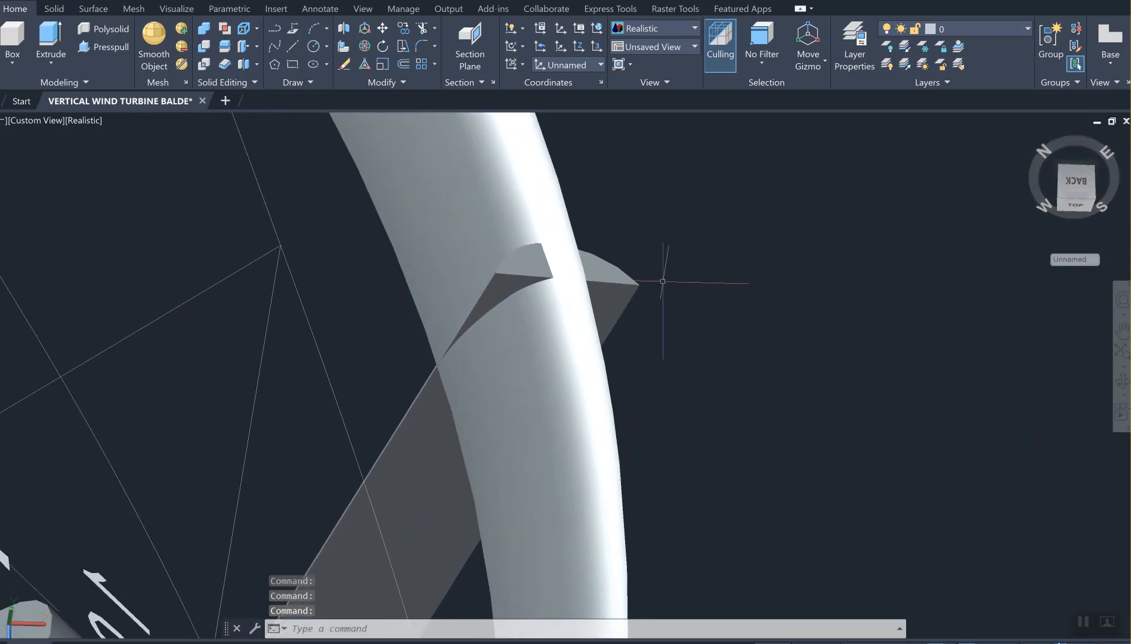
key(Escape)
key(Escape)
key(Escape)
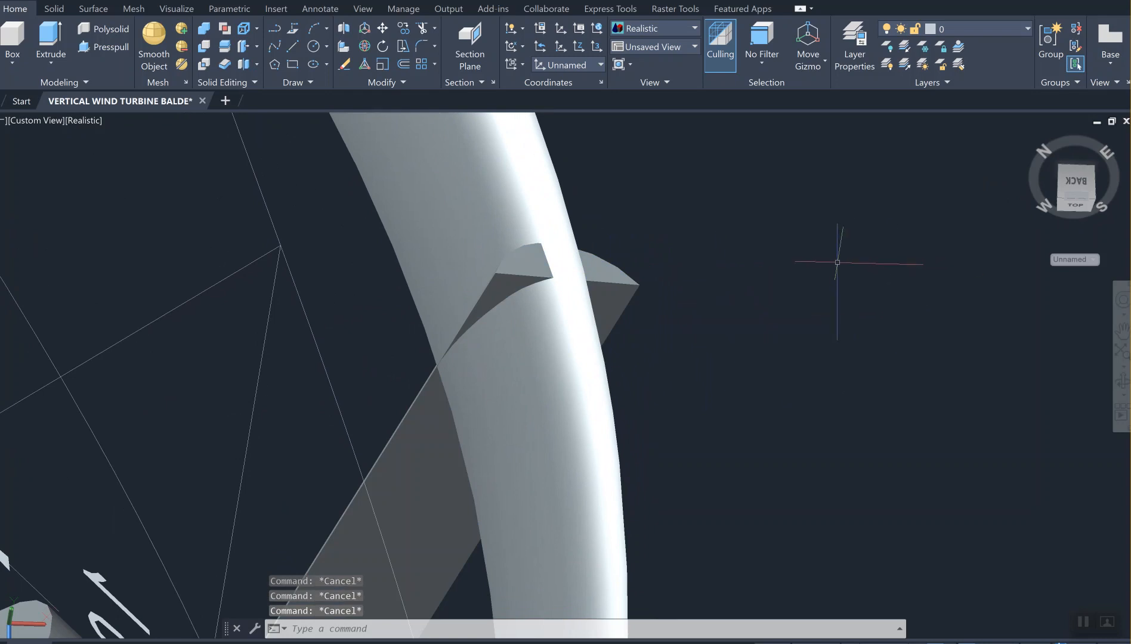
middle_drag(833, 260, 832, 226)
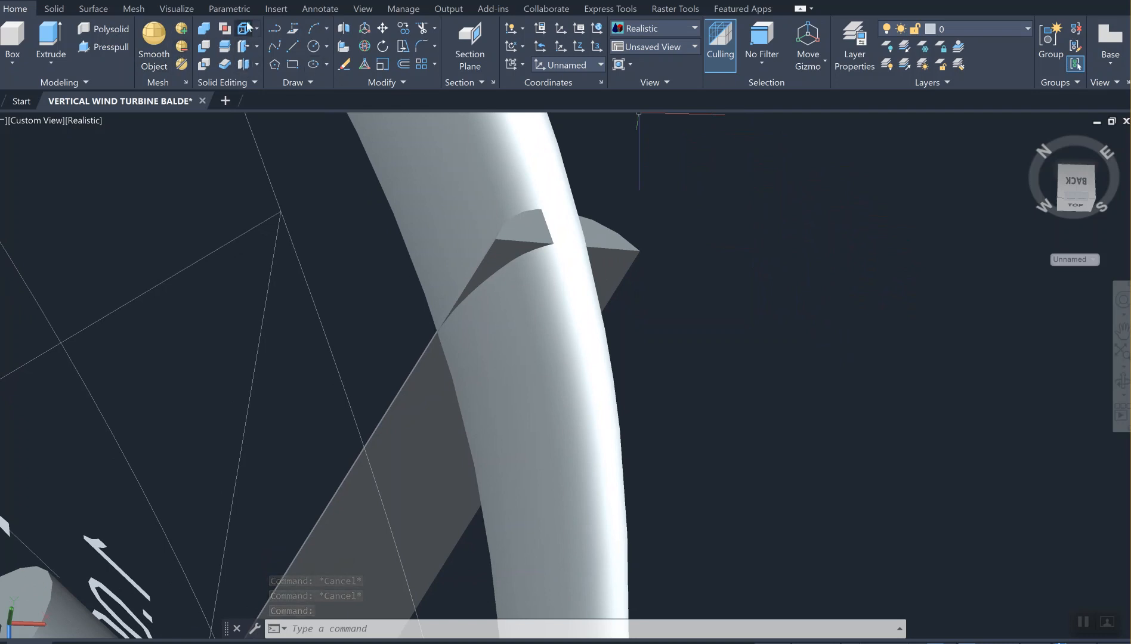
Try to shorten the strut with Presspull by pushing its protruding end face back towards the blade.
click(98, 46)
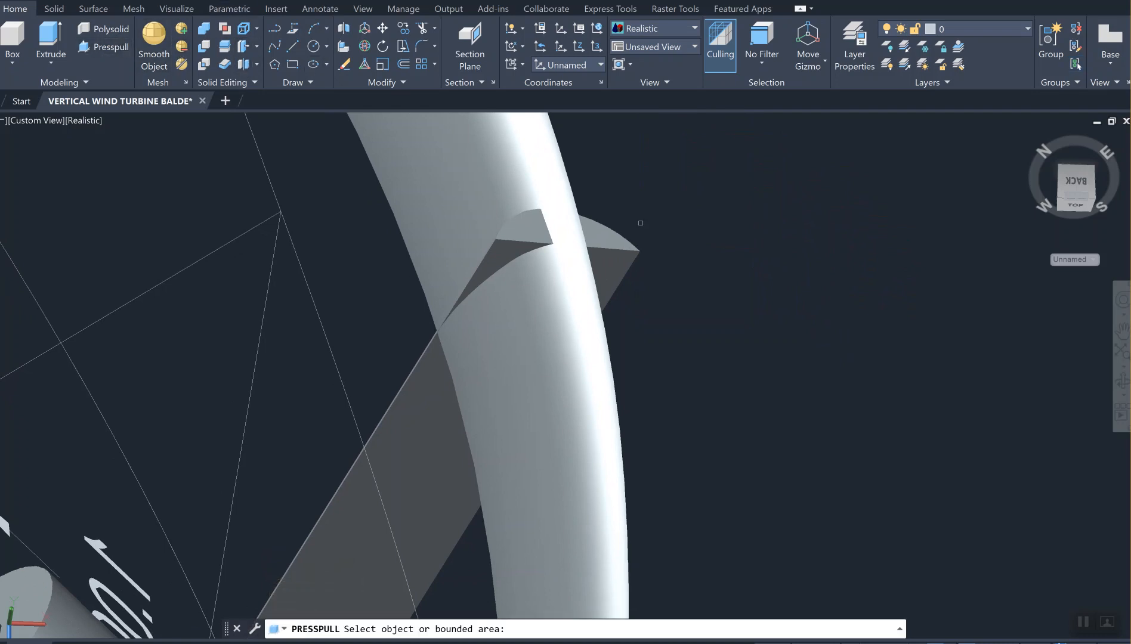
click(529, 283)
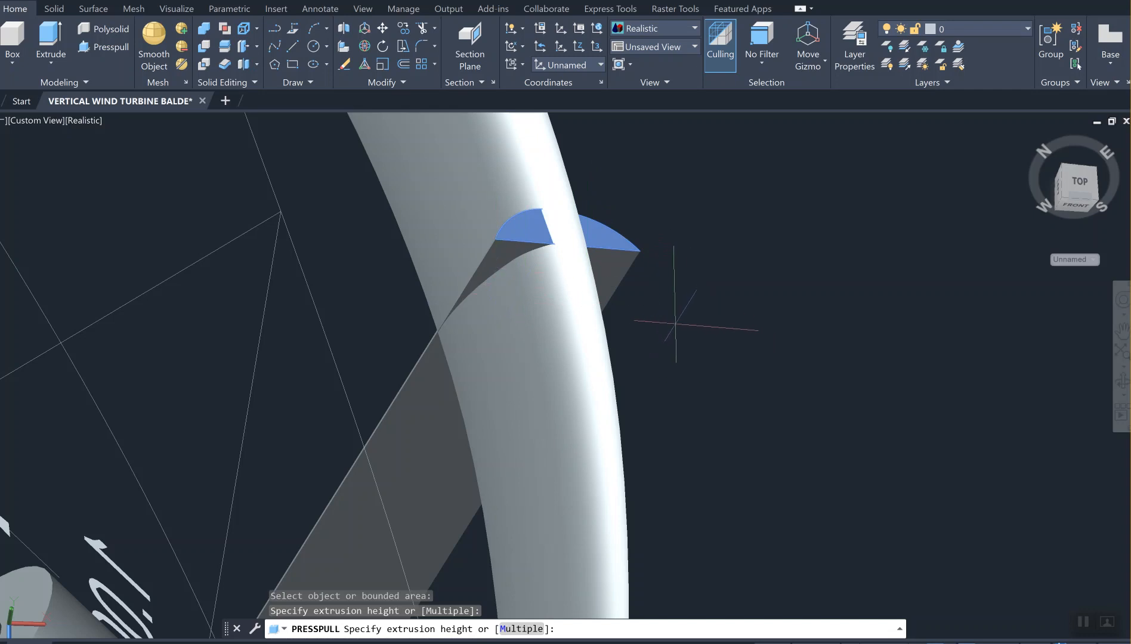
click(668, 330)
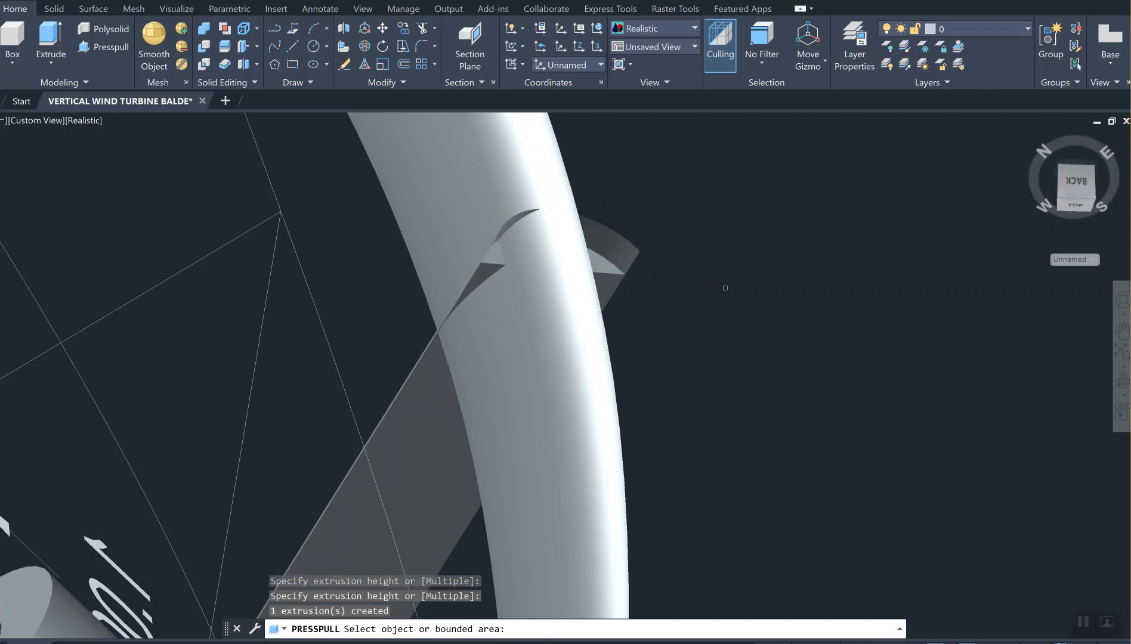
scroll(692, 250, up, 2)
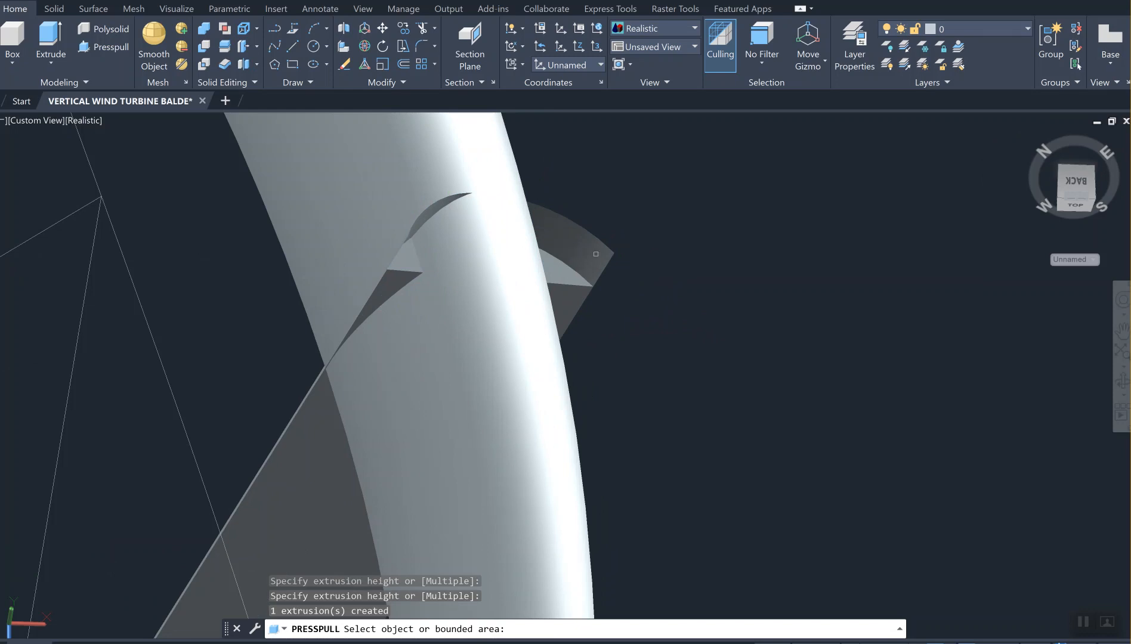
Leave Presspull and undo the extrusion made on the strut's end face.
key(ctrl+z)
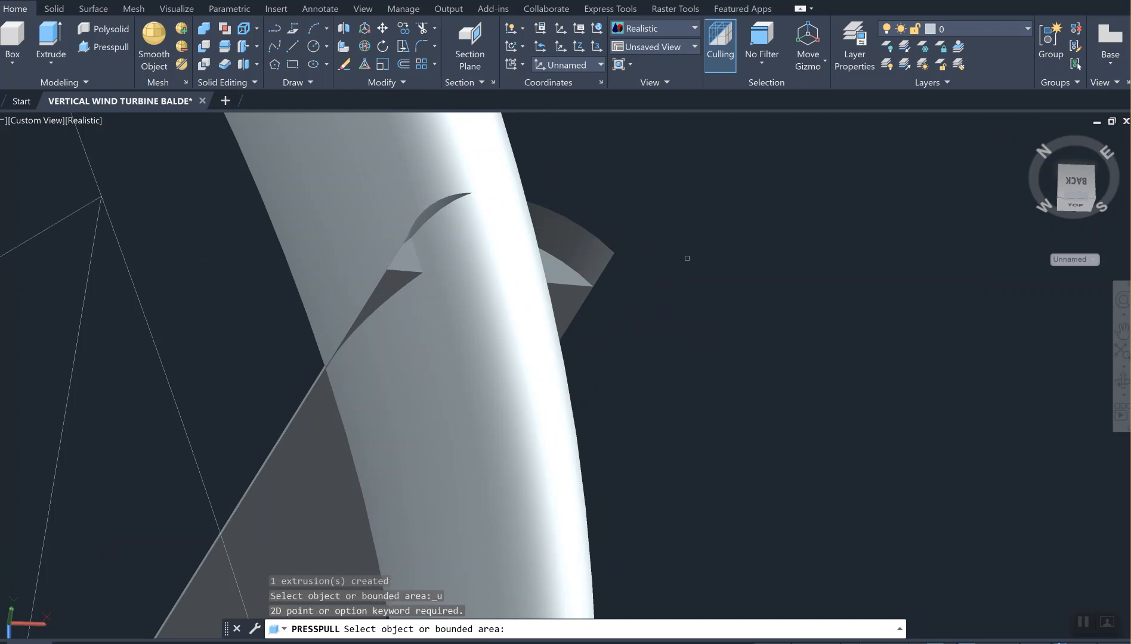
key(ctrl+z)
key(Escape)
key(Escape)
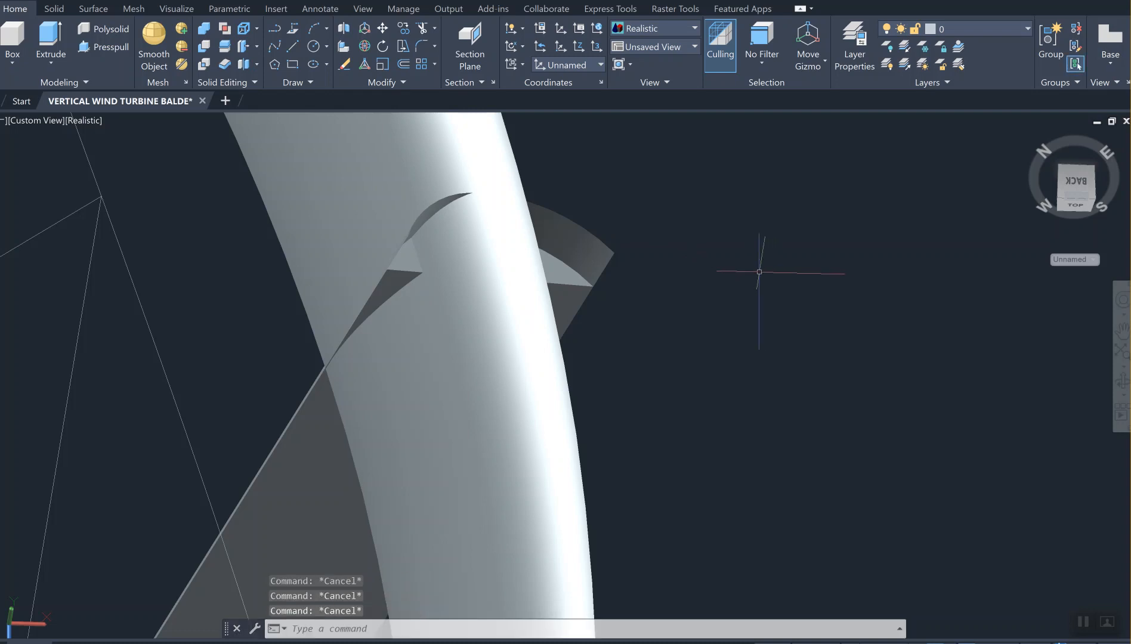
key(ctrl+z)
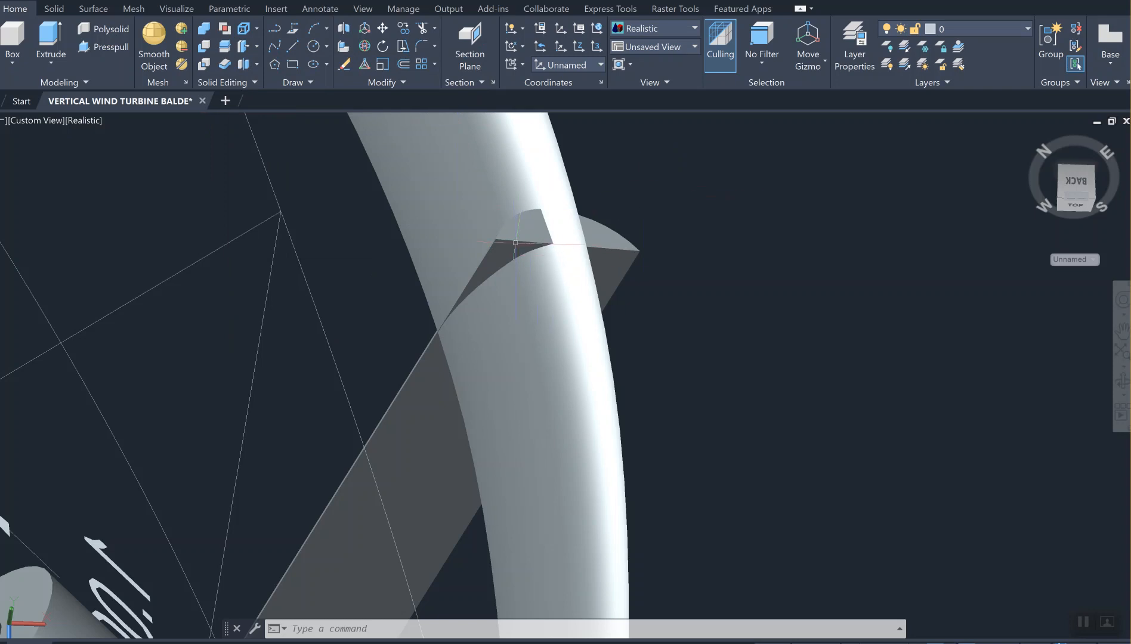
Restore the previous UCS with the UCS Previous option.
scroll(531, 244, down, 4)
scroll(531, 243, up, 3)
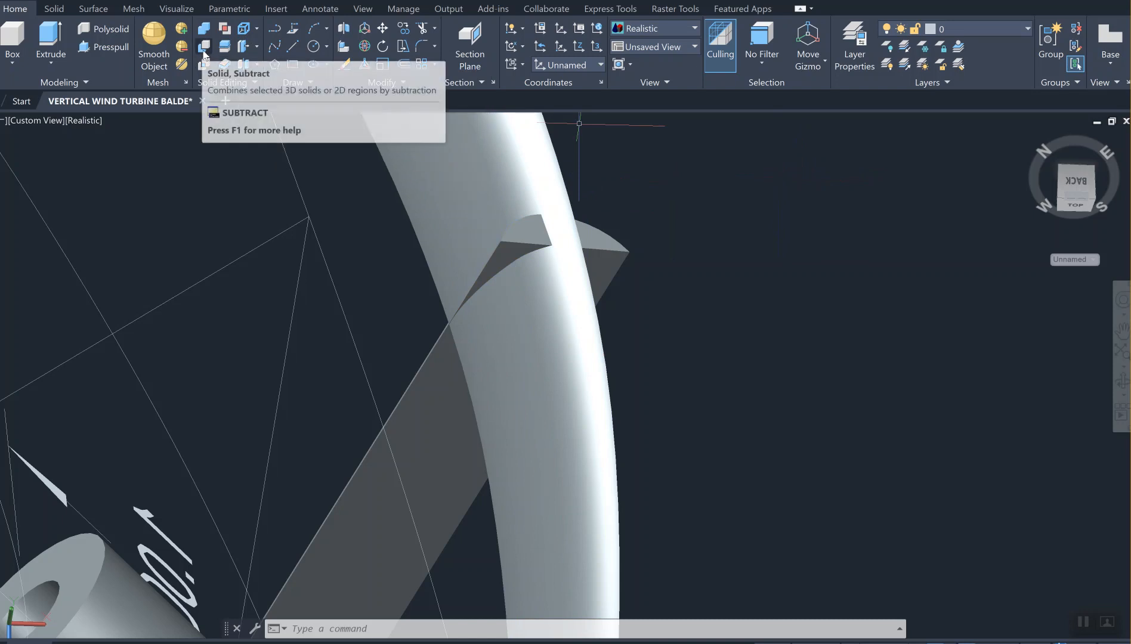
click(87, 48)
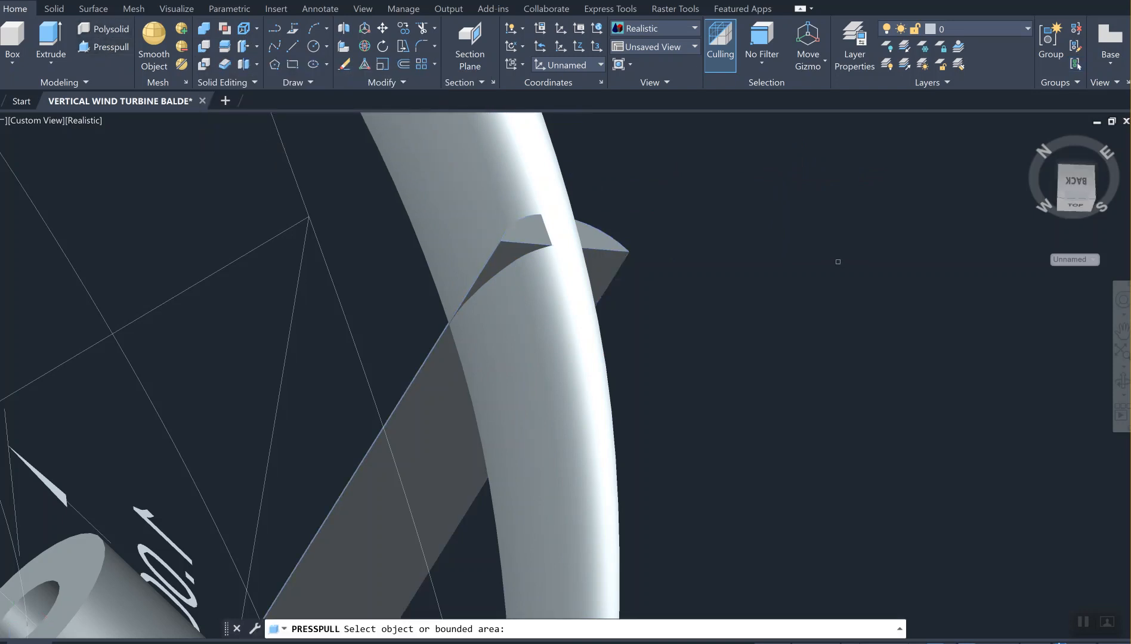
key(Escape)
text(uc)
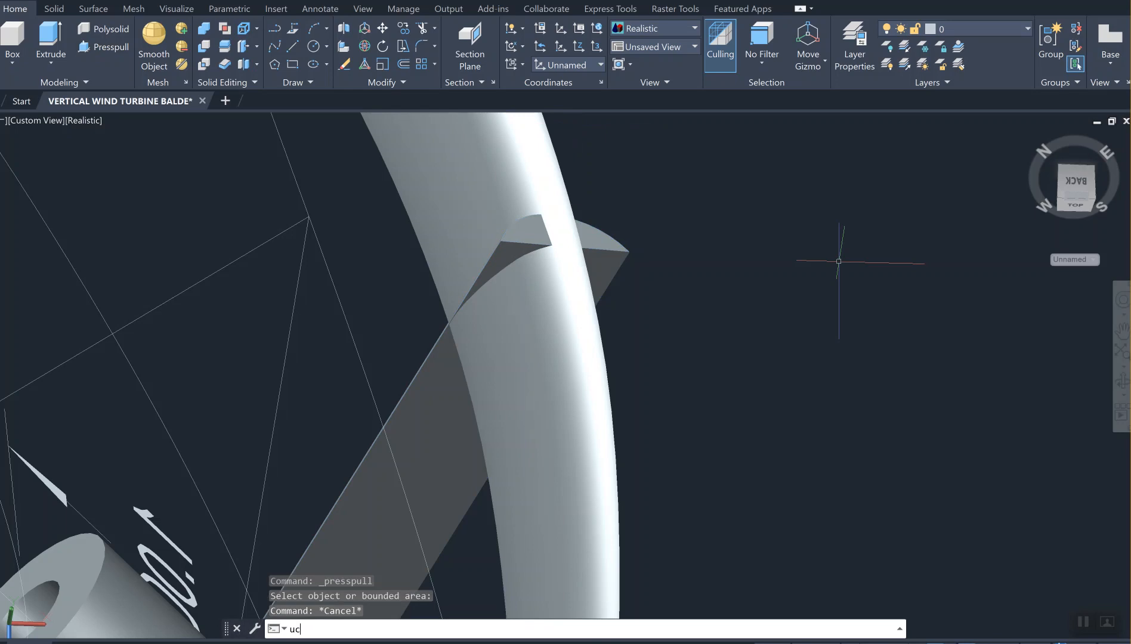
key(Return)
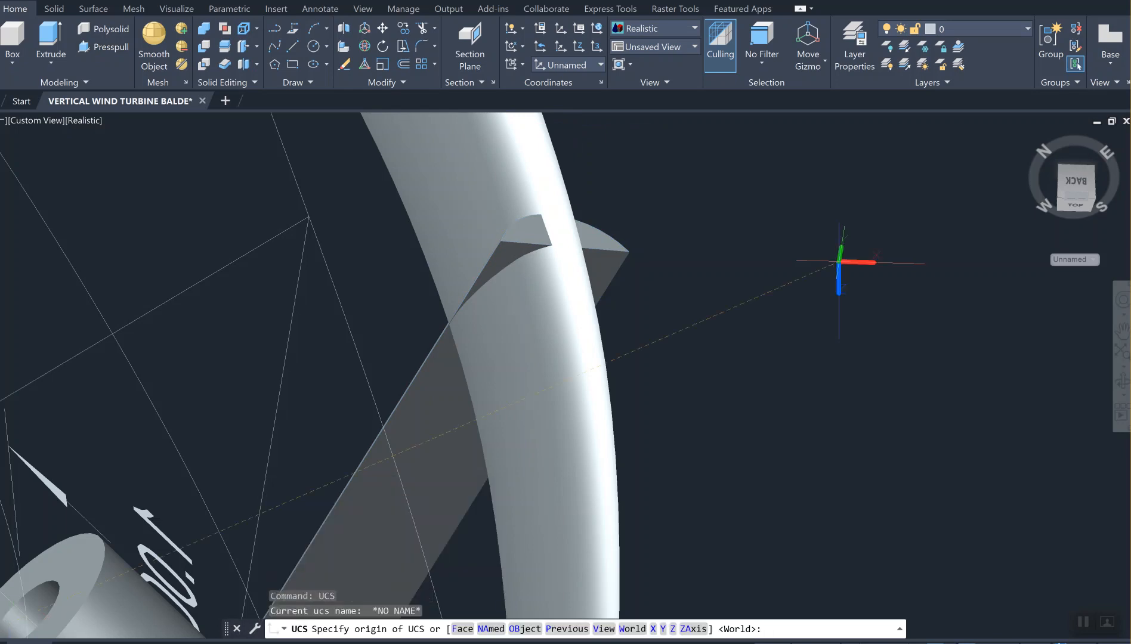
text(p)
key(Return)
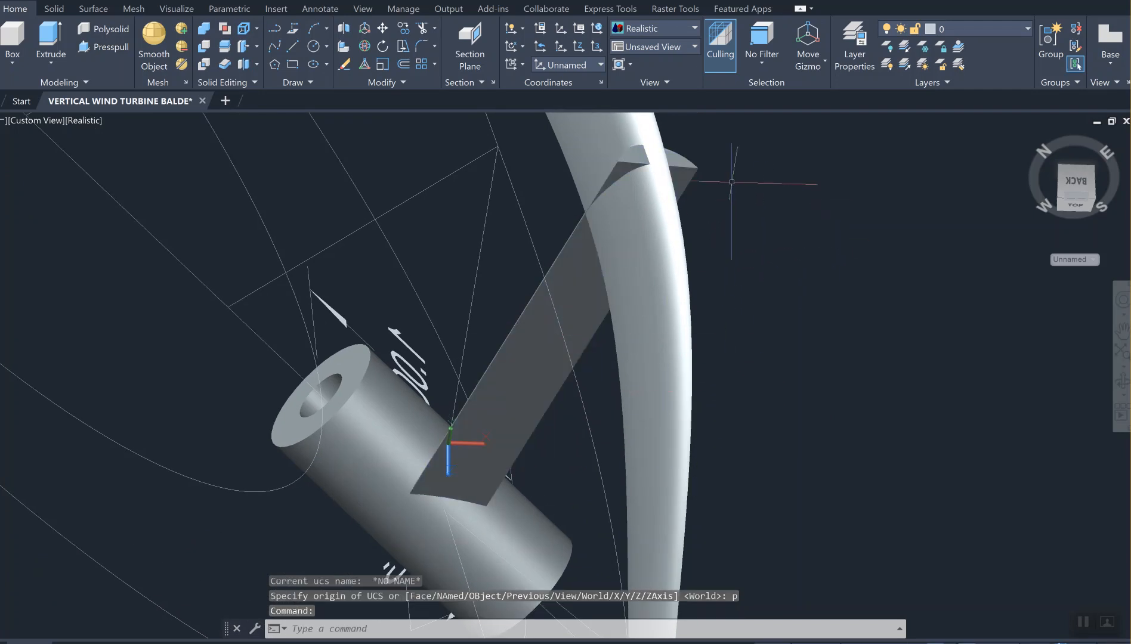
Presspull the strut's protruding end face inward, back through the blade towards the hub.
scroll(732, 182, down, 3)
middle_drag(732, 174, 707, 167)
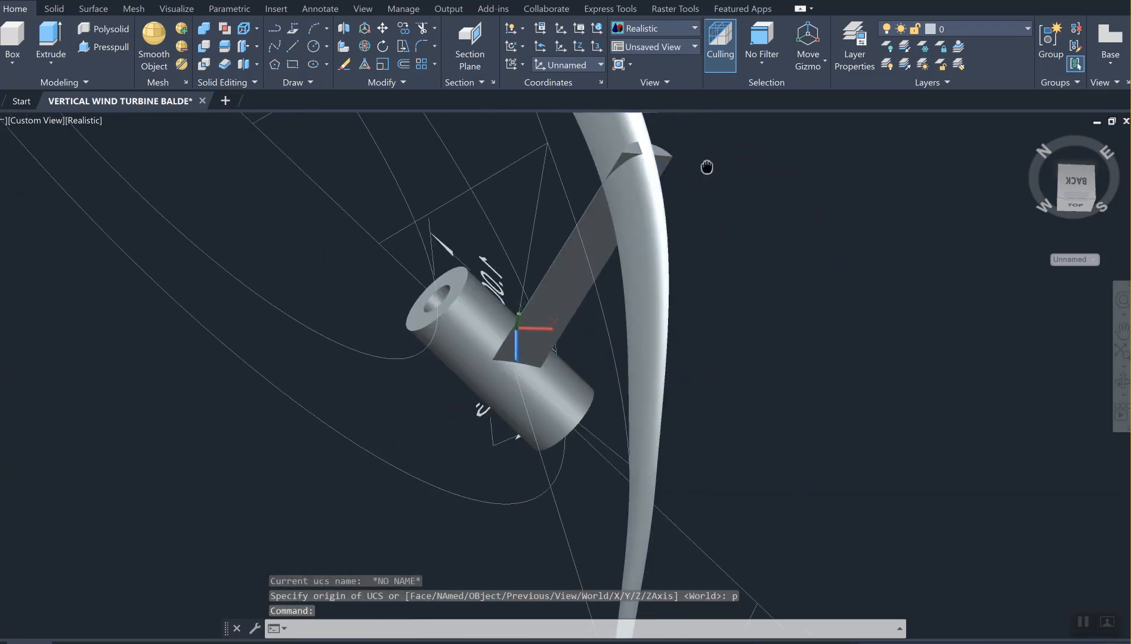
mouse_move(1073, 187)
mouse_down()
mouse_move(973, 182)
mouse_move(908, 194)
mouse_up()
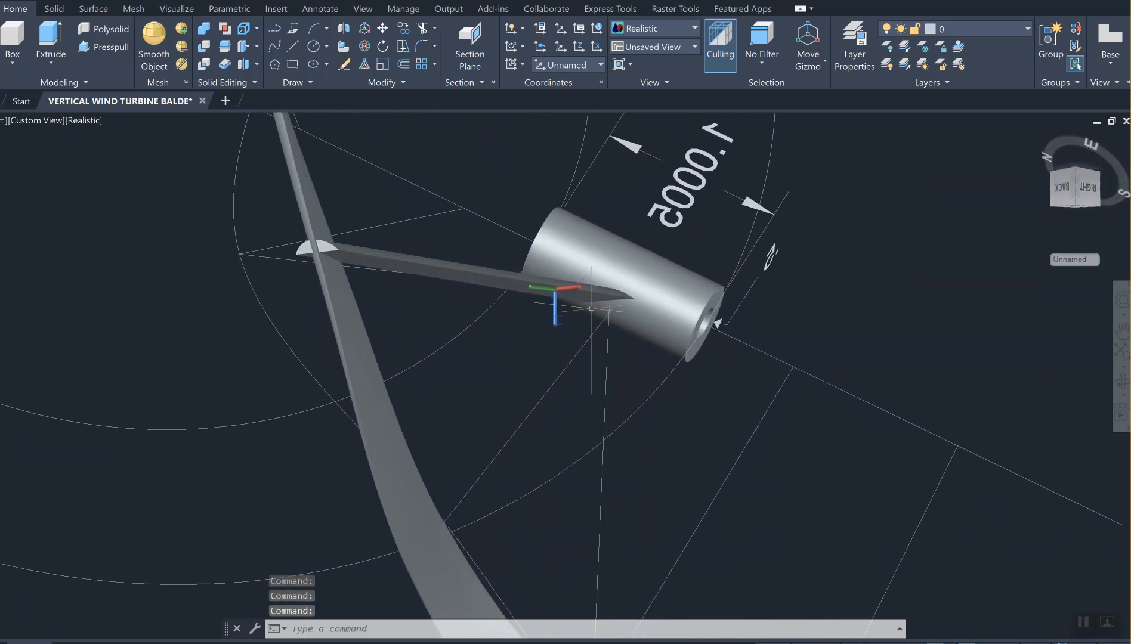
scroll(312, 266, up, 5)
middle_drag(349, 243, 399, 321)
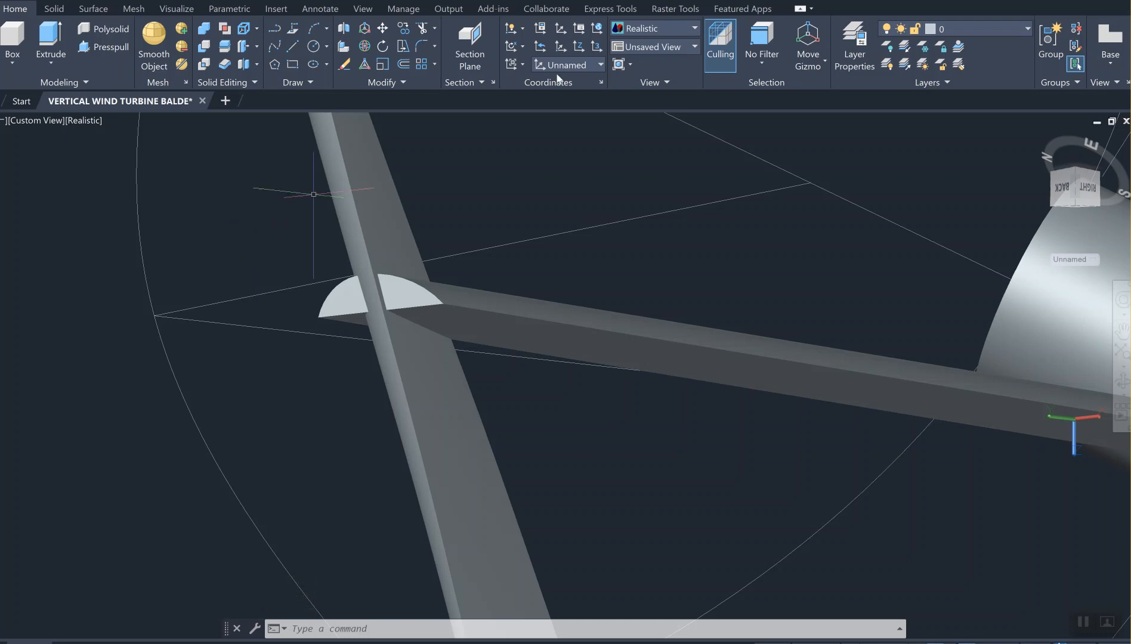
click(85, 48)
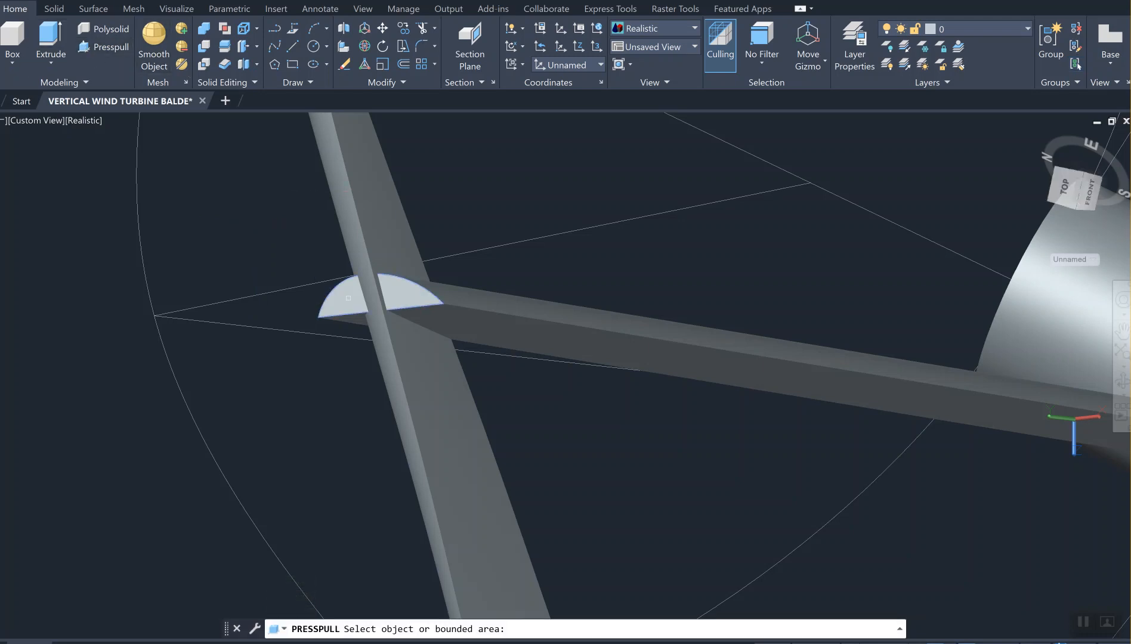
click(330, 302)
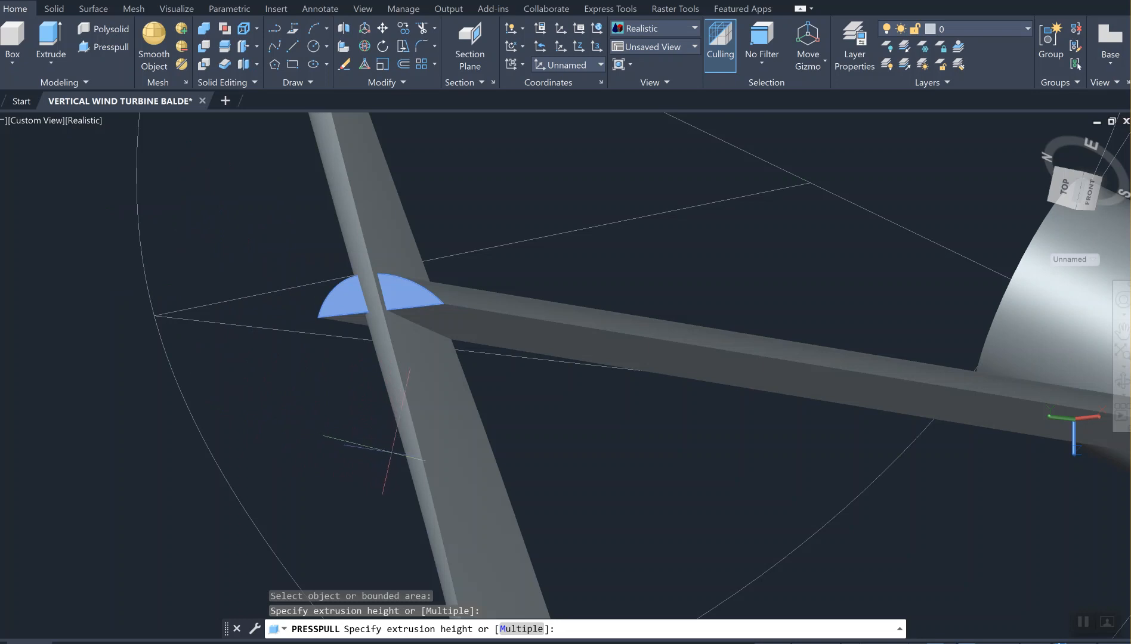
click(387, 443)
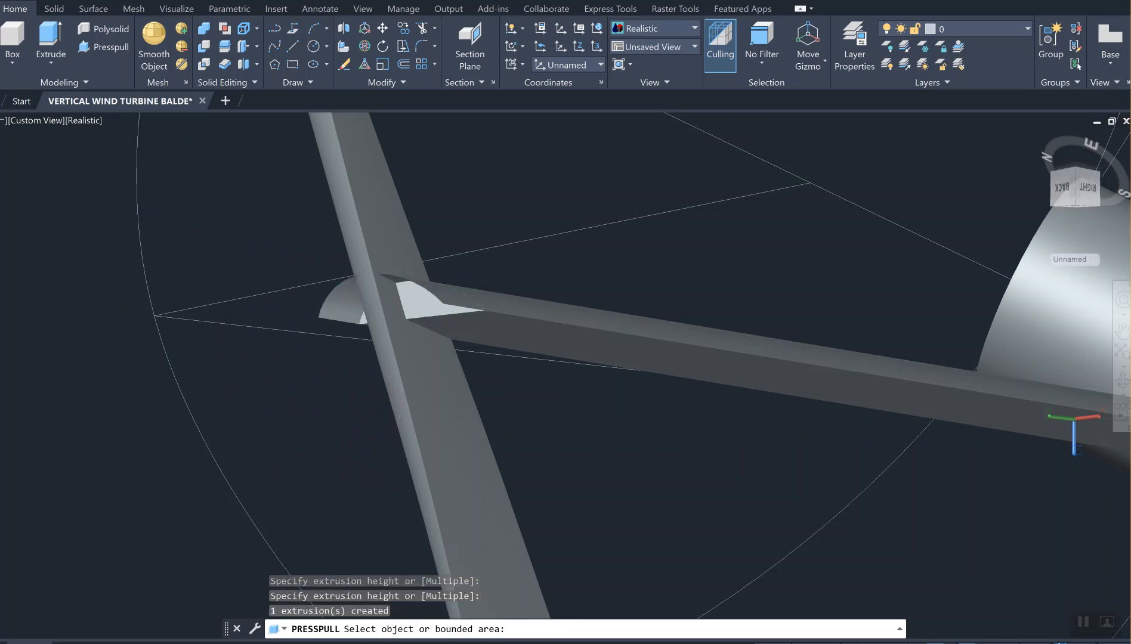
click(634, 410)
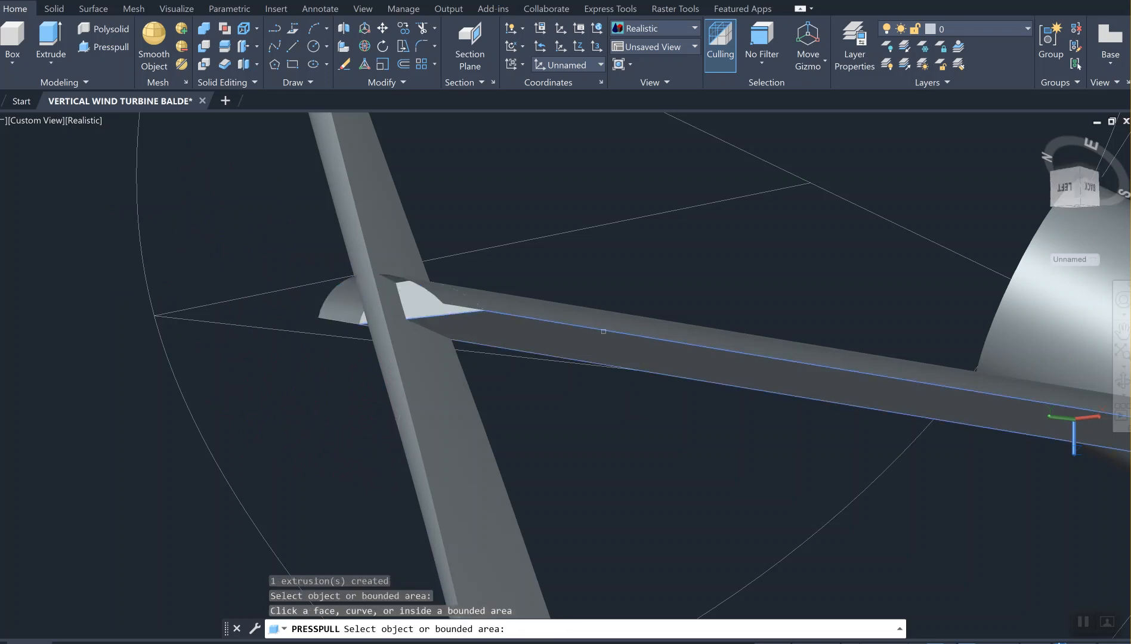
Try to Presspull the strut remnant protruding beyond the blade, and leave the command.
middle_drag(629, 262, 682, 263)
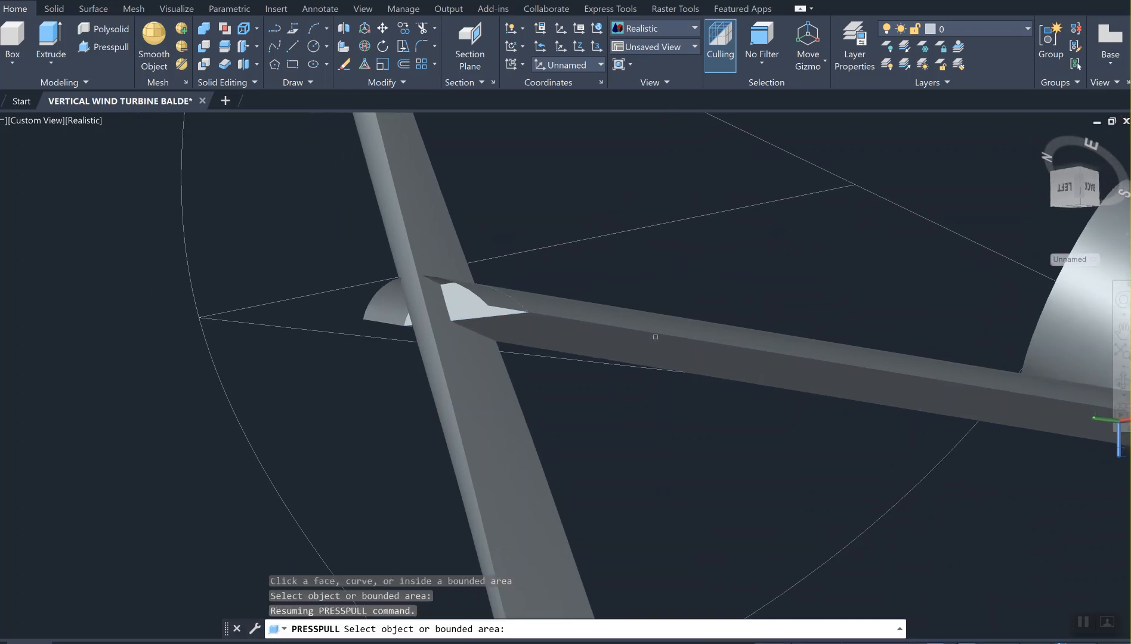
click(383, 311)
key(Return)
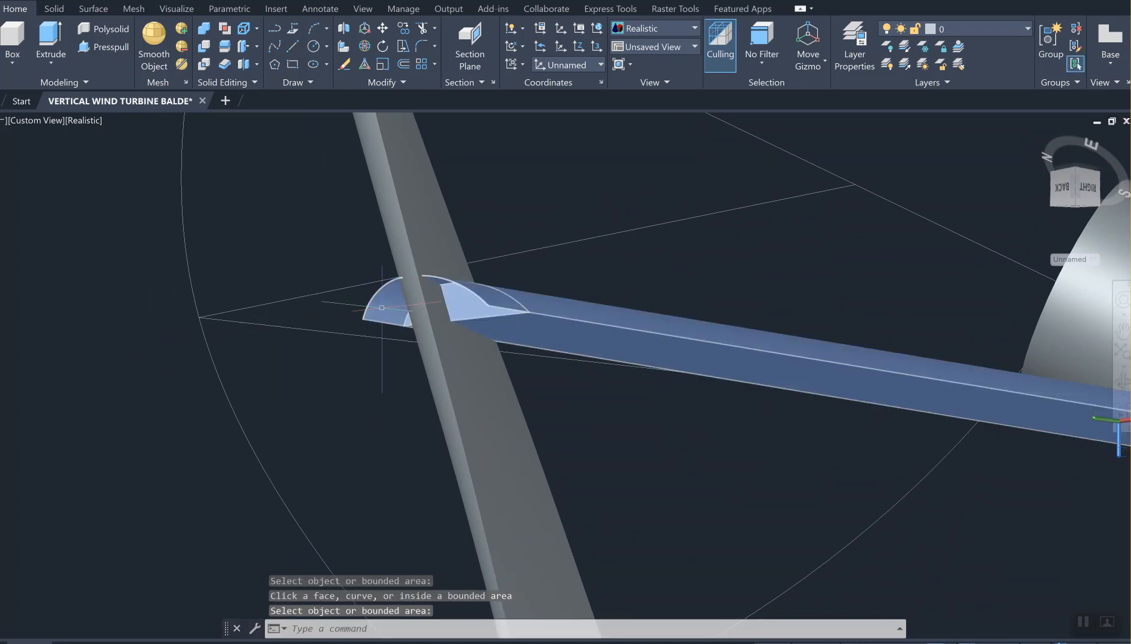
Try to decrease the mesh smoothness level of the strut, and undo that command.
click(182, 48)
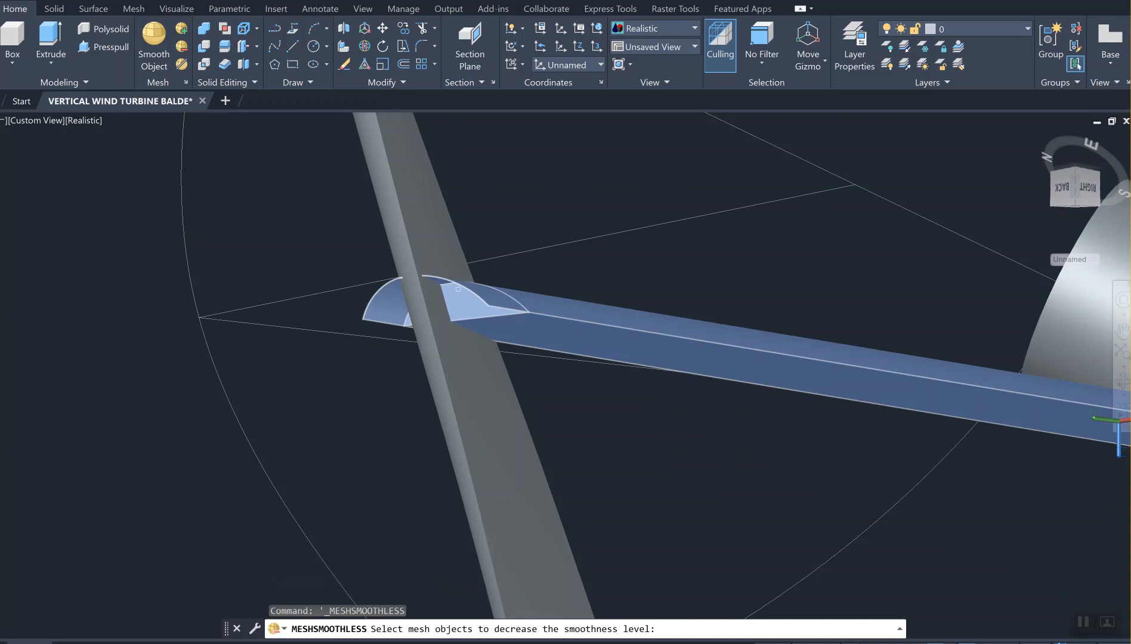
click(387, 304)
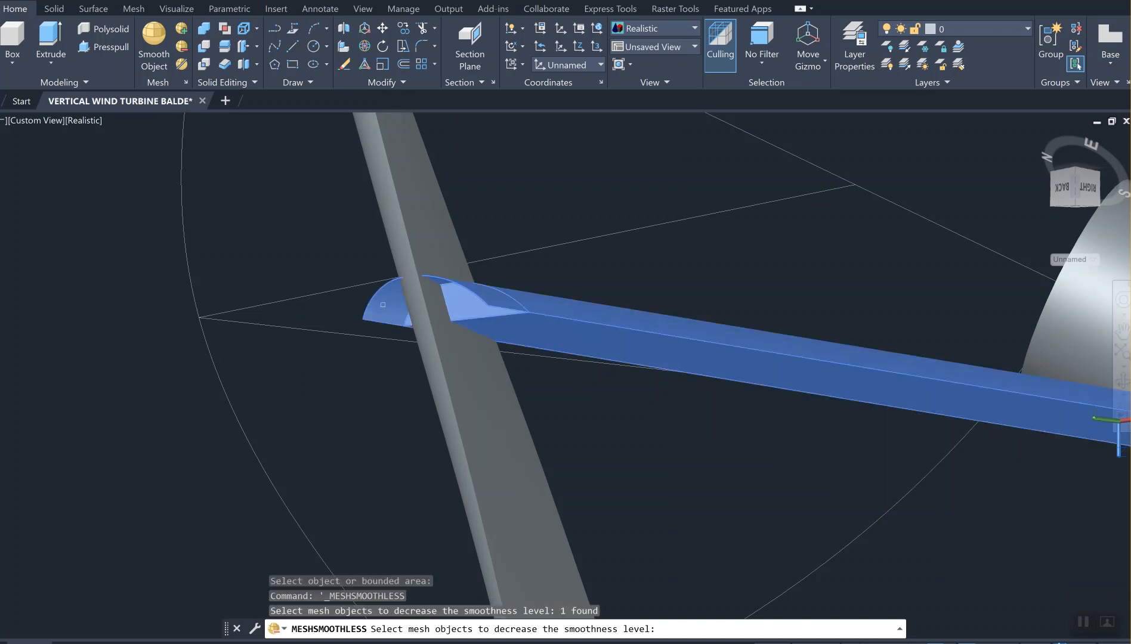
key(Return)
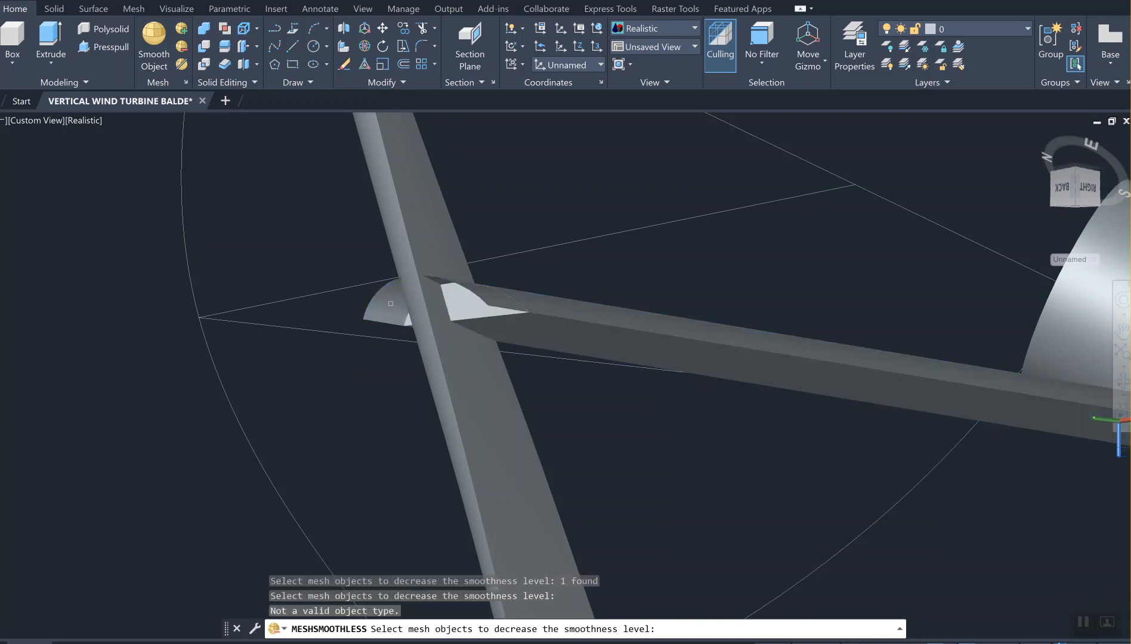
key(Return)
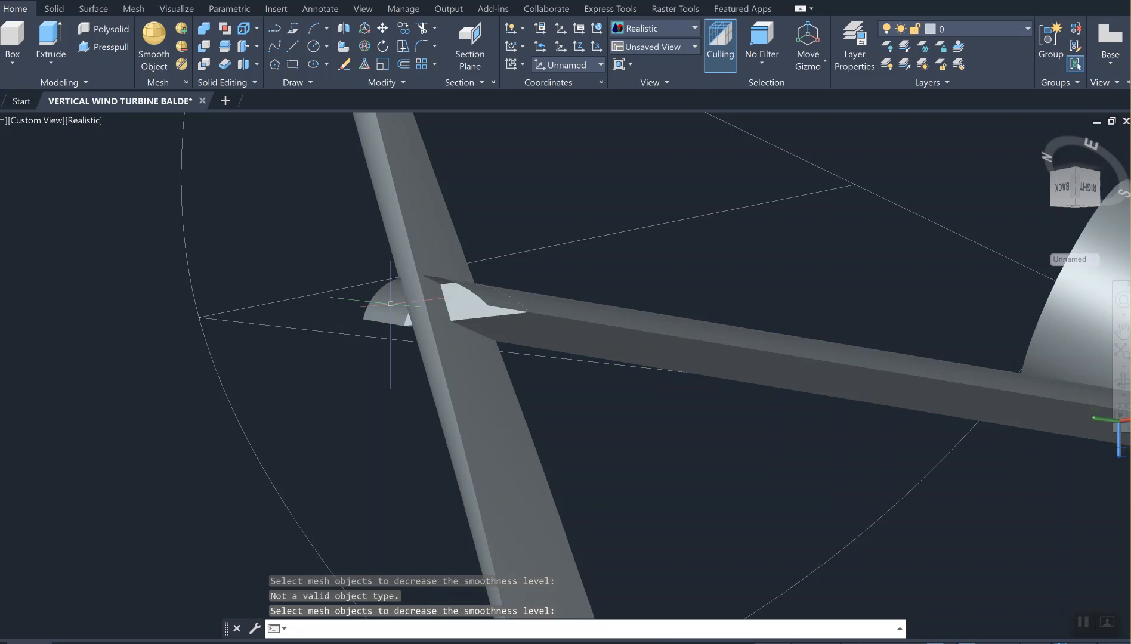
key(Escape)
key(Escape)
key(Escape)
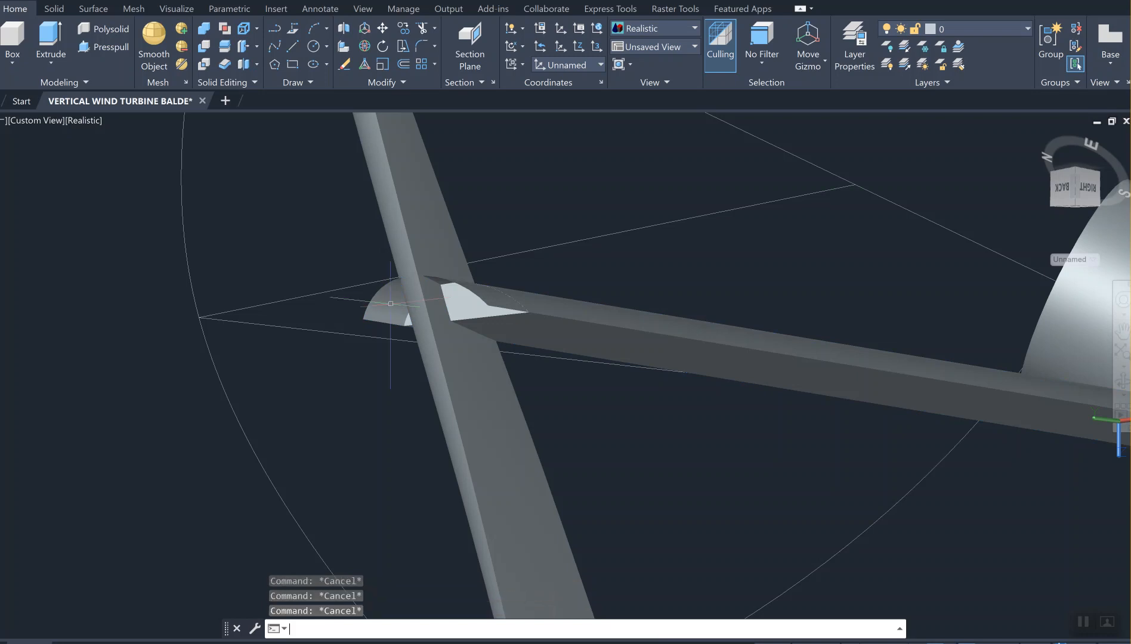
key(ctrl+z)
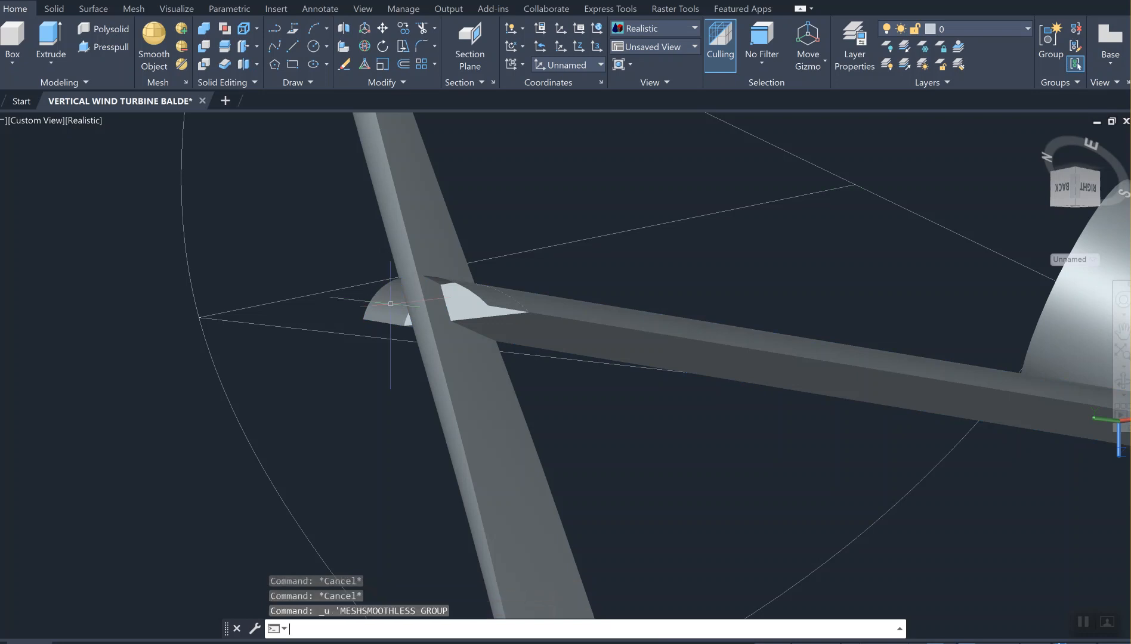
Try Refine Mesh on the strut and try to split off its remnant beyond the blade with Separate Solids.
click(185, 68)
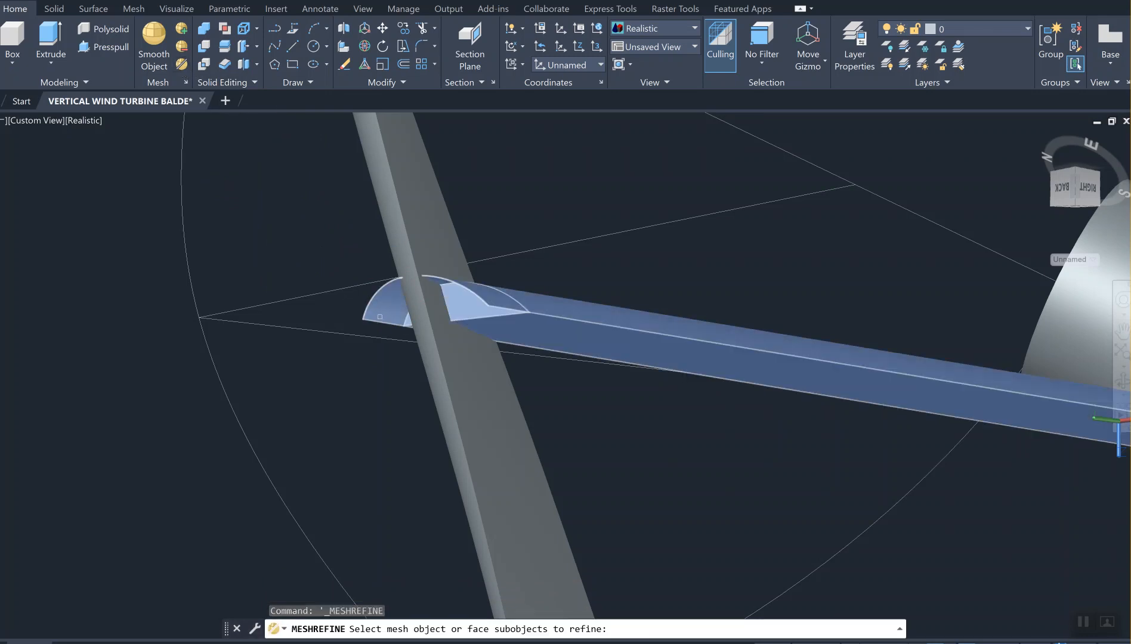
click(380, 315)
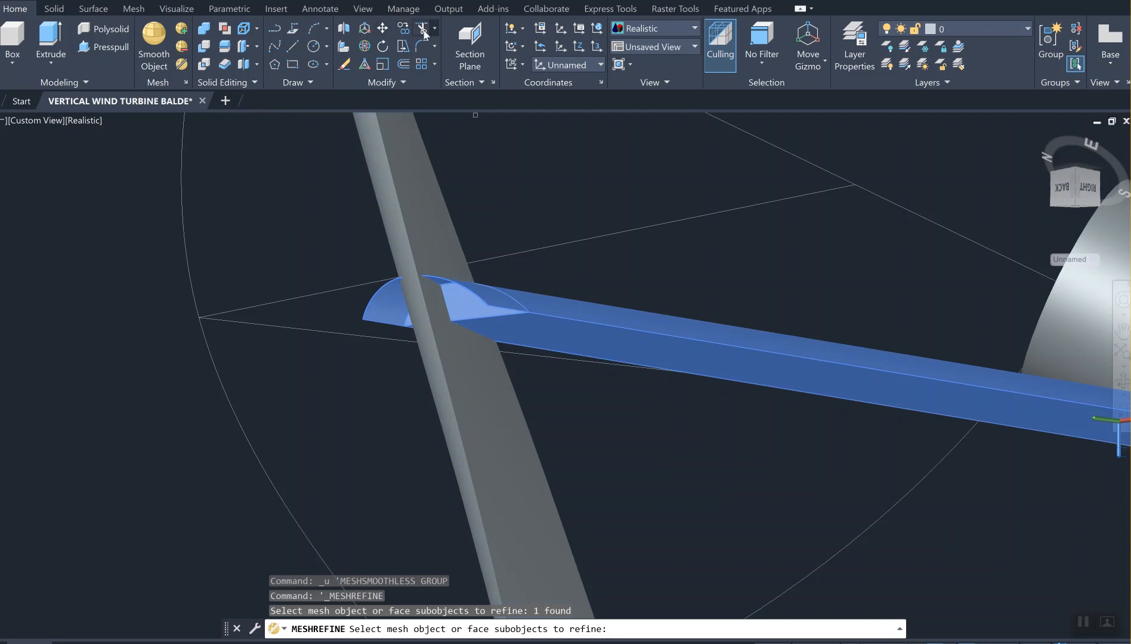
click(241, 67)
click(375, 309)
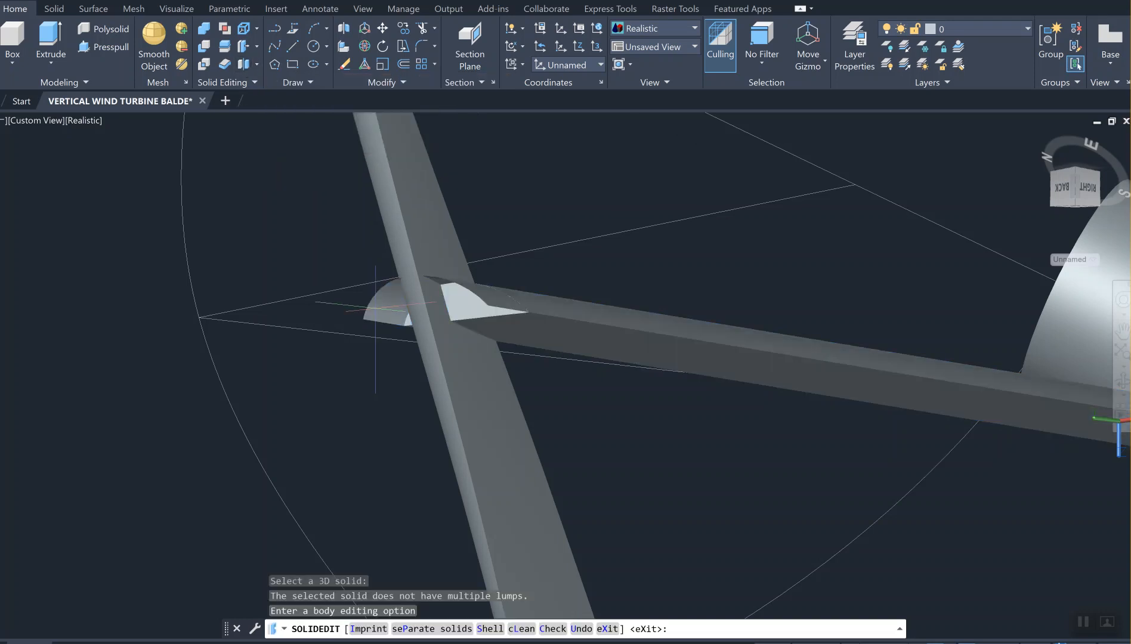
key(Return)
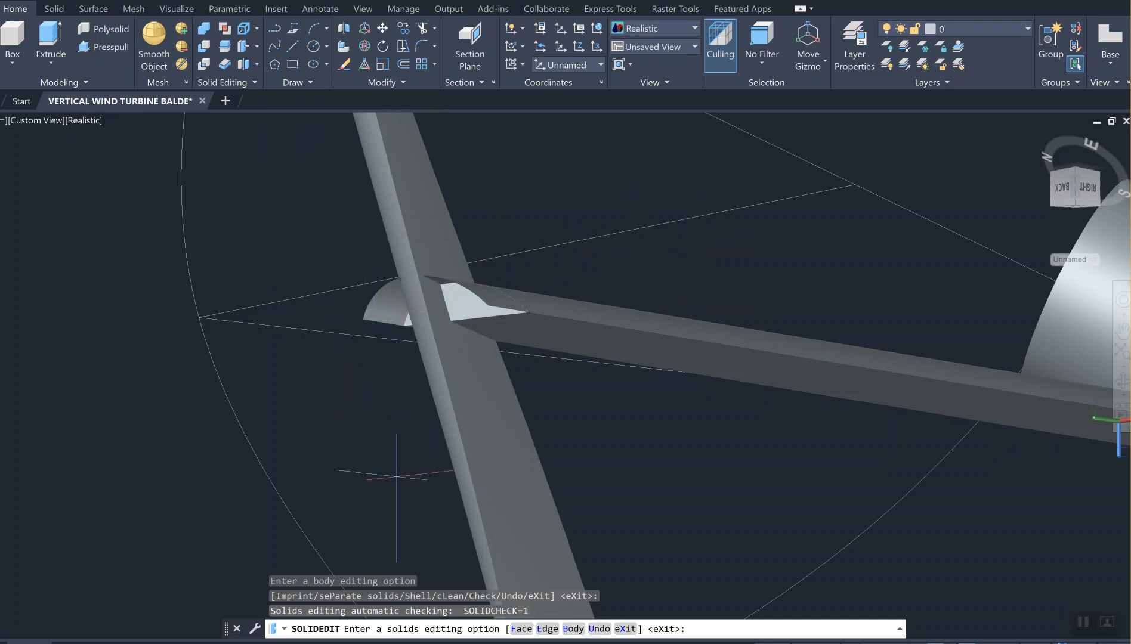
click(517, 630)
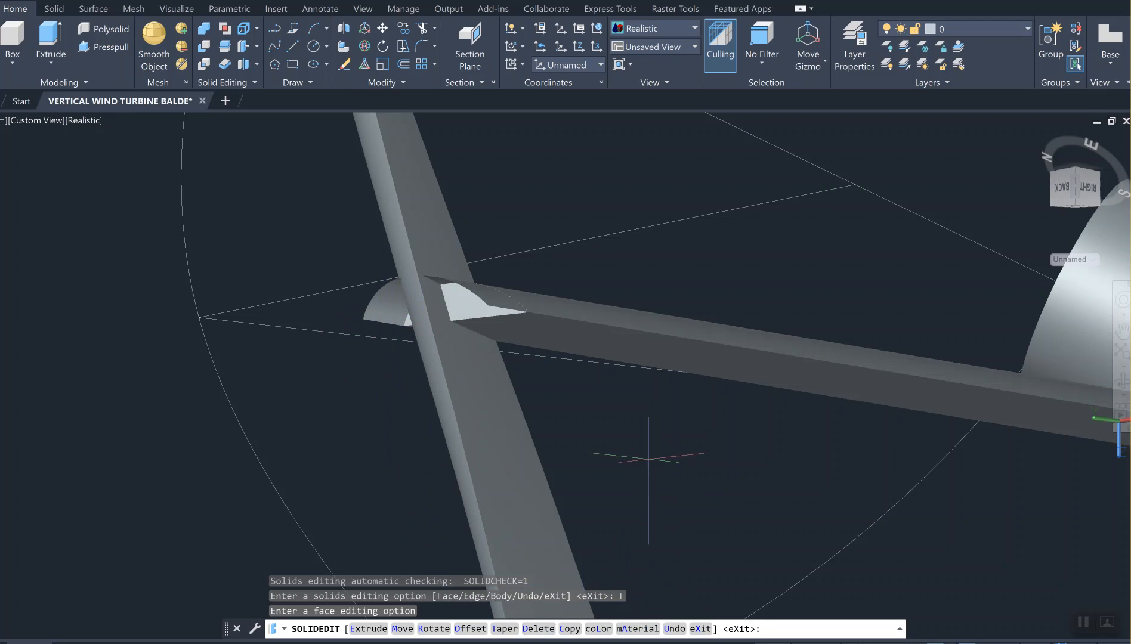
key(Escape)
key(Escape)
key(Escape)
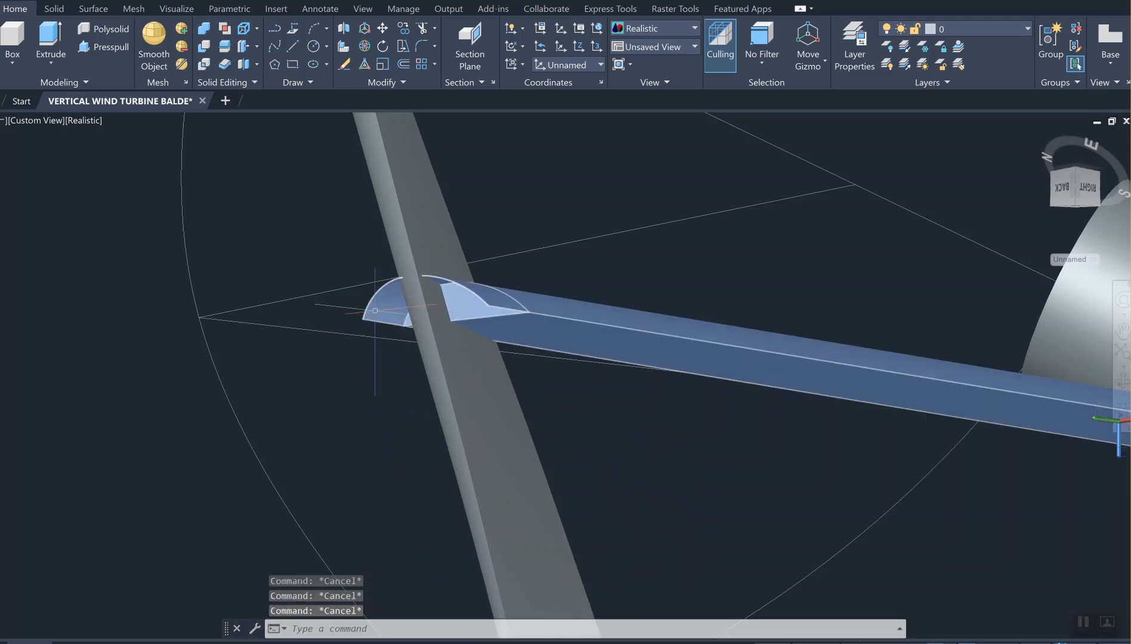
Undo the solid editing and mesh refine commands and the Presspull cut on the strut's end.
click(374, 310)
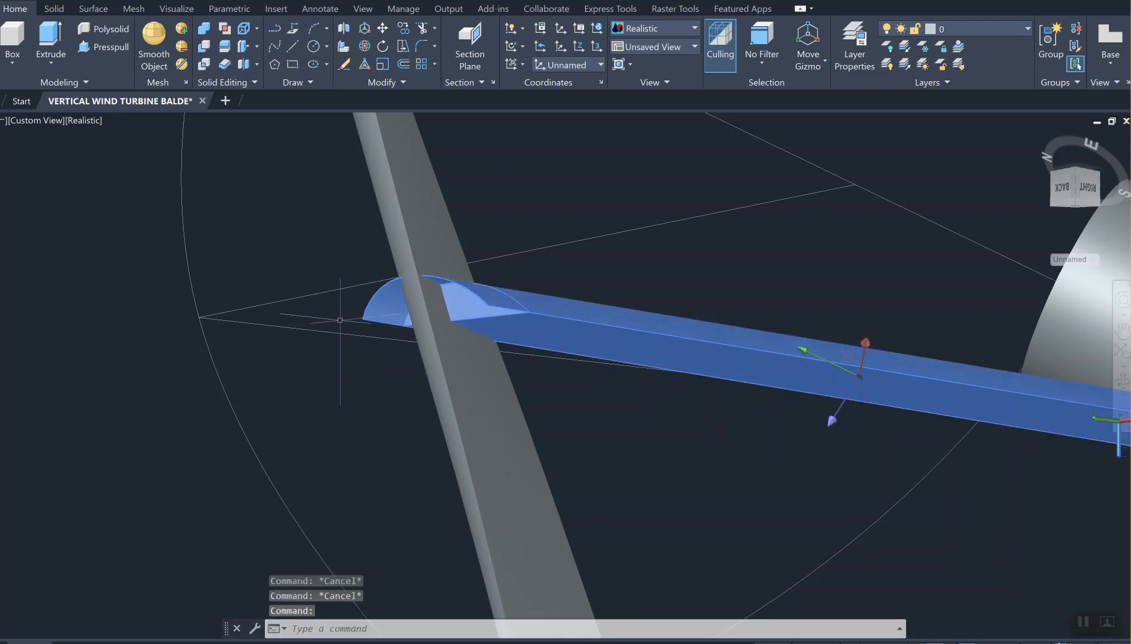
key(ctrl+z)
key(ctrl+z)
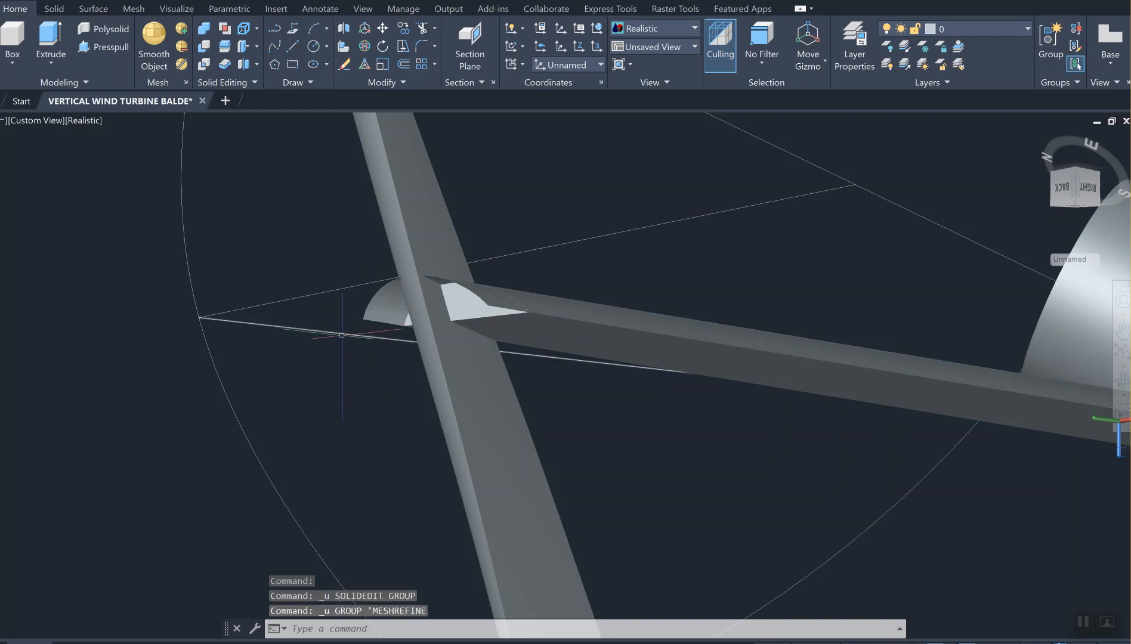
key(ctrl+z)
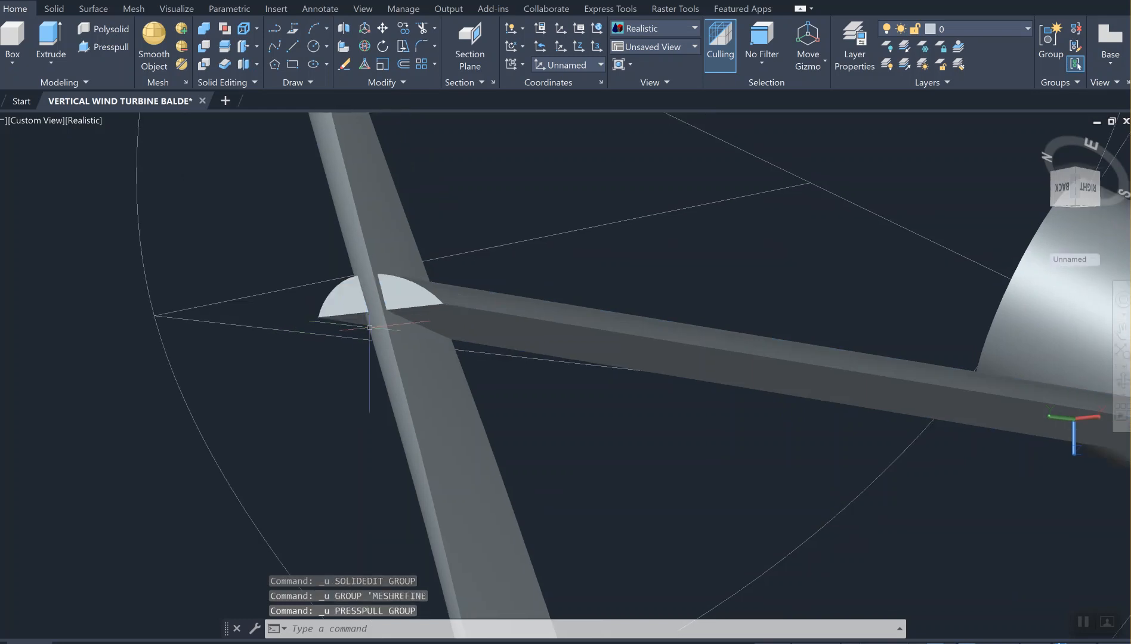
scroll(412, 318, up, 3)
scroll(426, 319, down, 5)
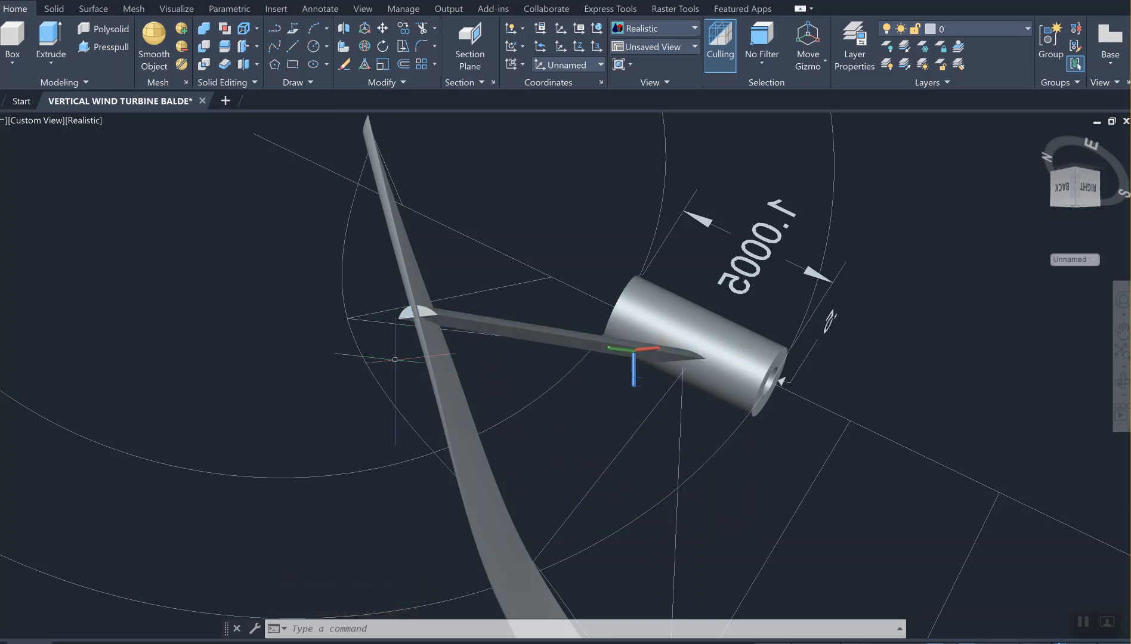
scroll(391, 319, up, 4)
middle_drag(404, 330, 436, 406)
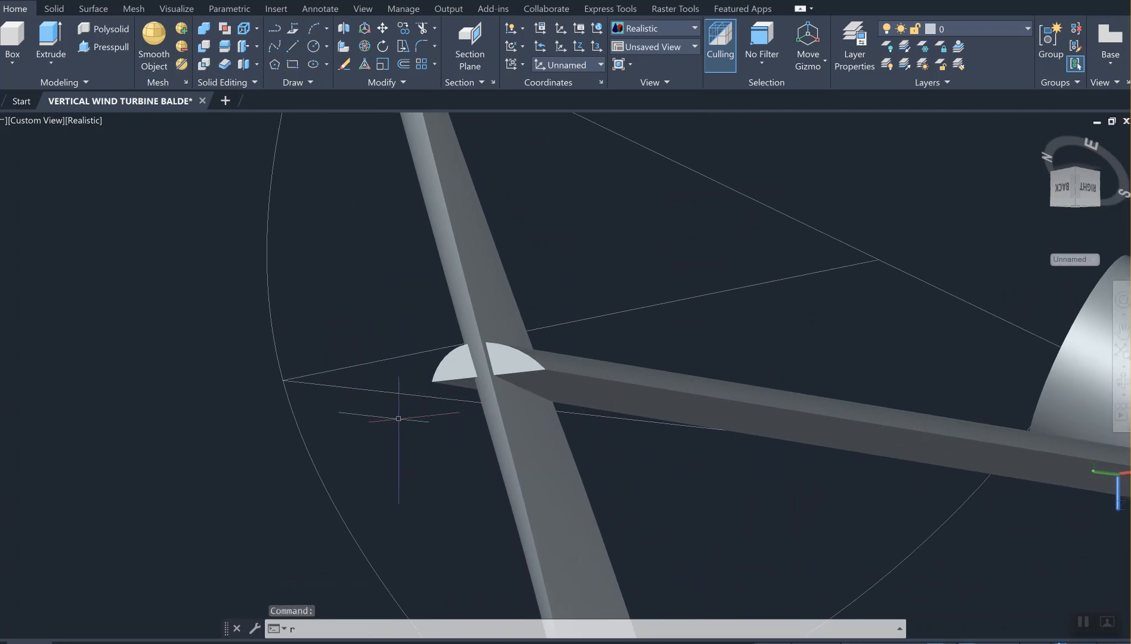
text(o)
key(Return)
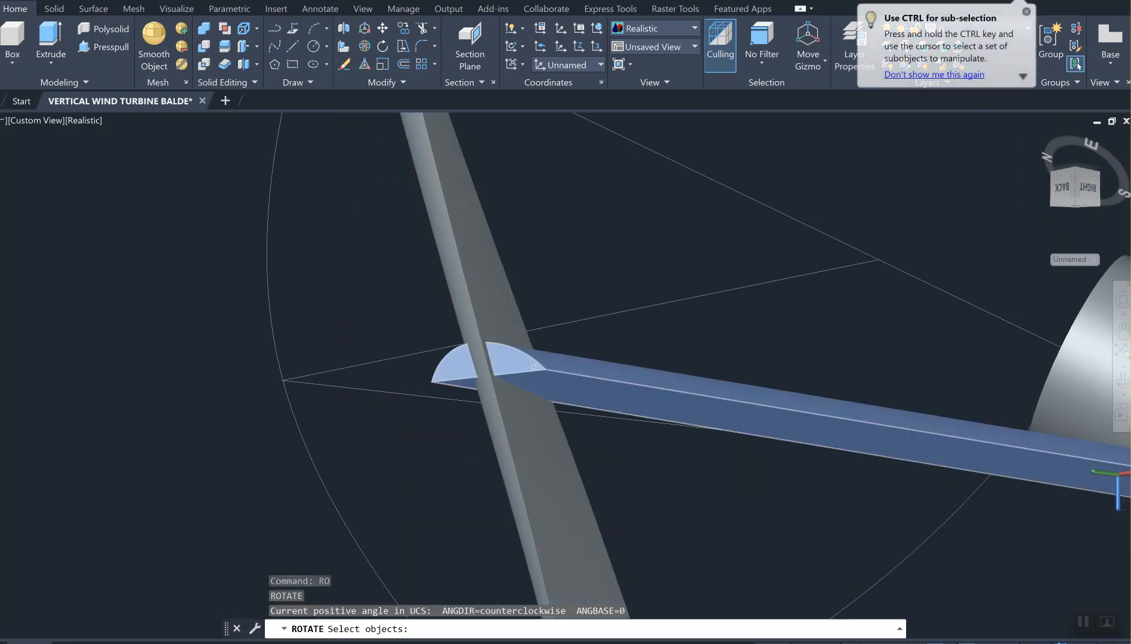
click(534, 367)
key(Return)
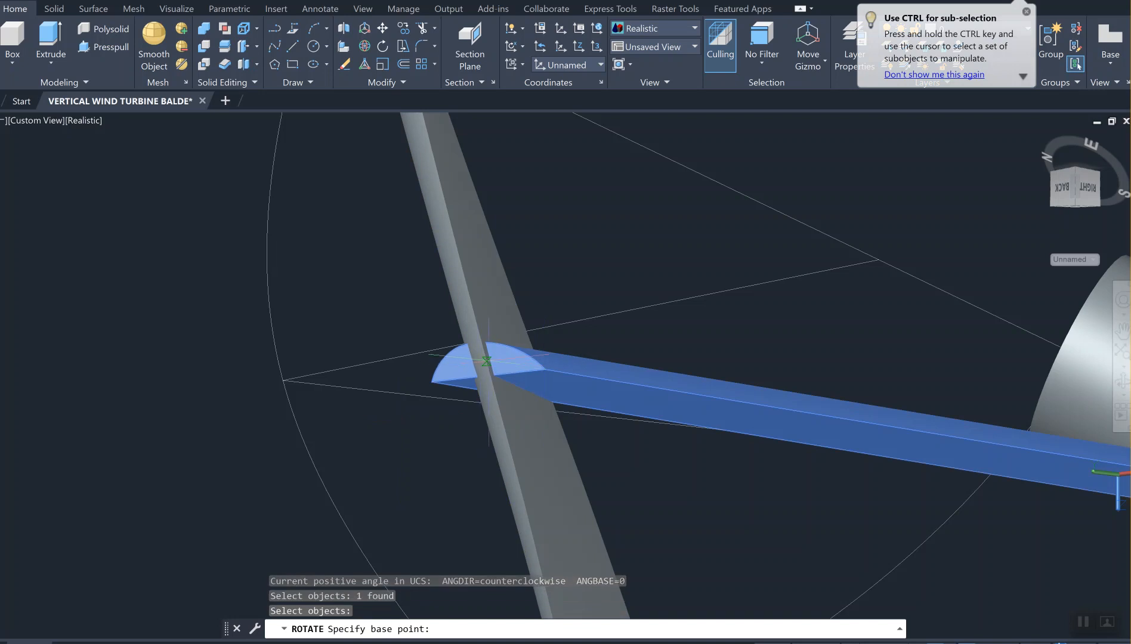
click(485, 358)
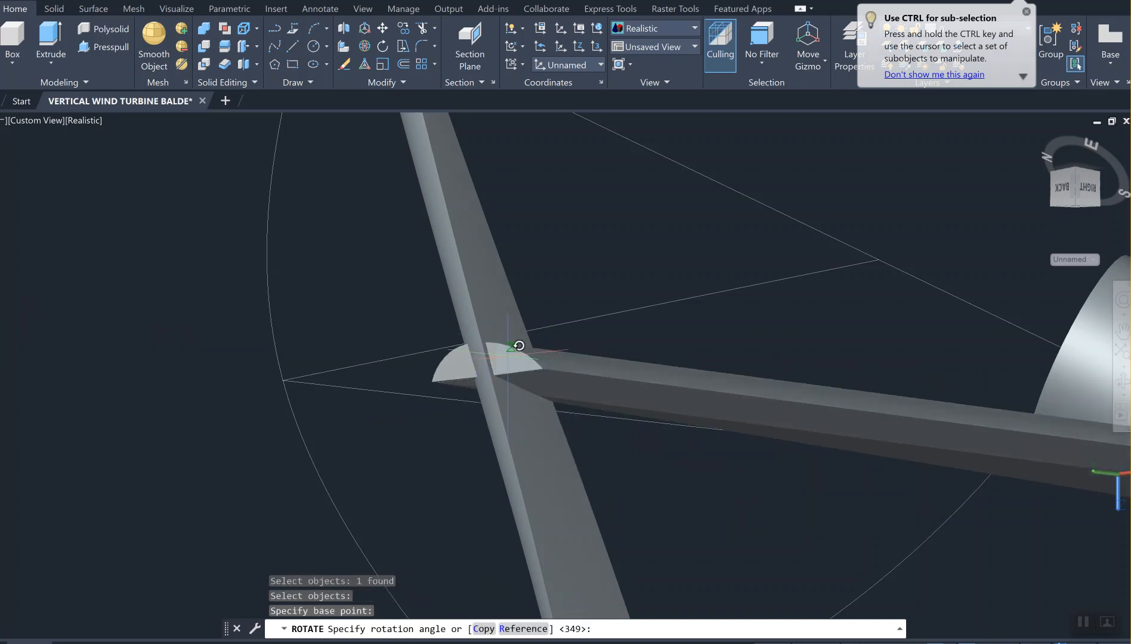
key(Escape)
key(Escape)
key(Escape)
Move the UCS origin to the blade's edge at the strut's end face, keeping the current axis directions.
text(u)
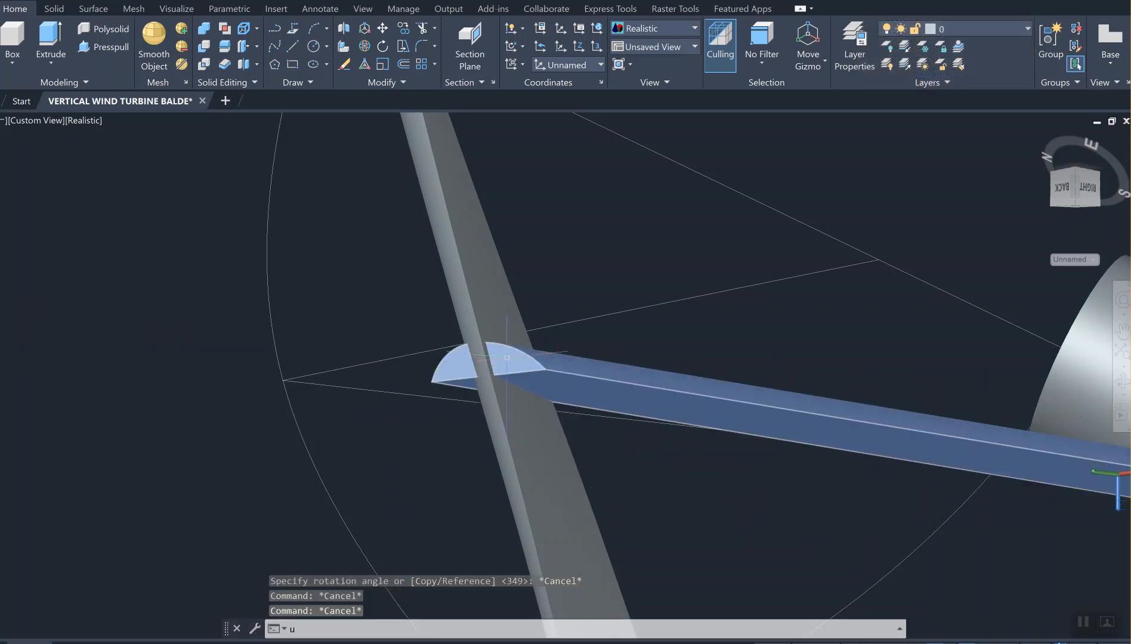
text(cs)
key(Return)
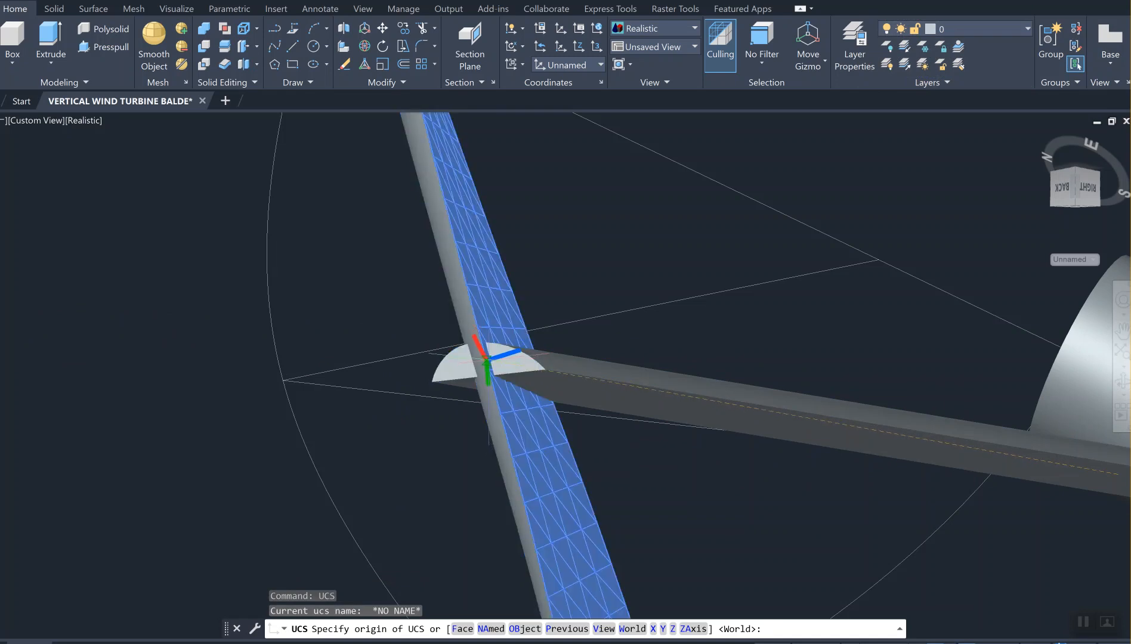
click(486, 359)
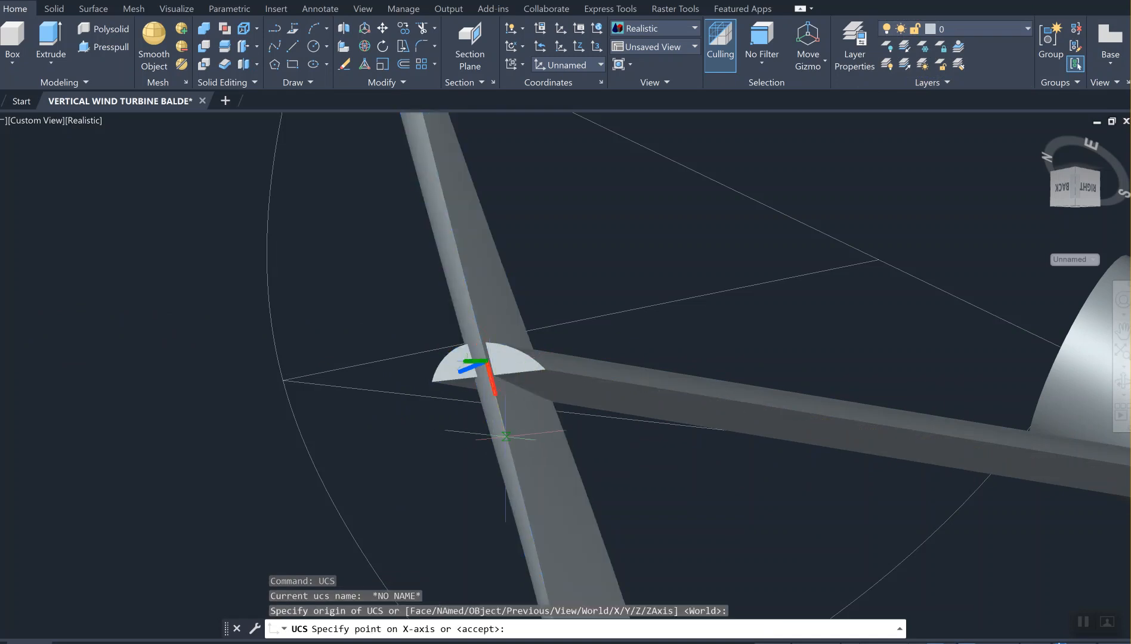
key(Return)
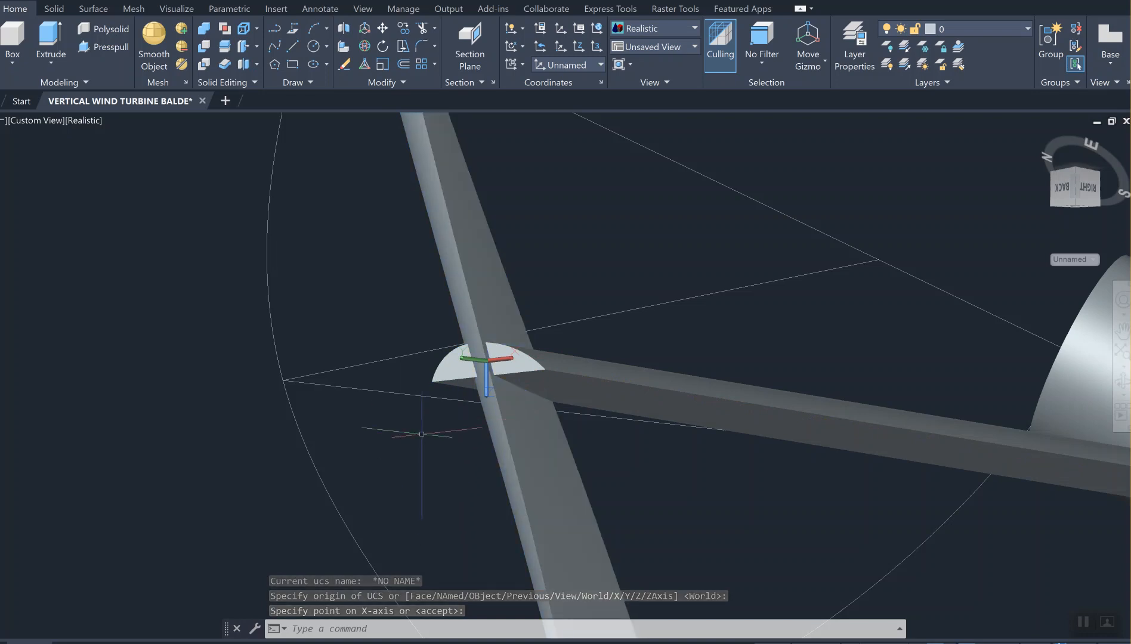
Rotate the UCS 90° about its X axis.
text(ucs)
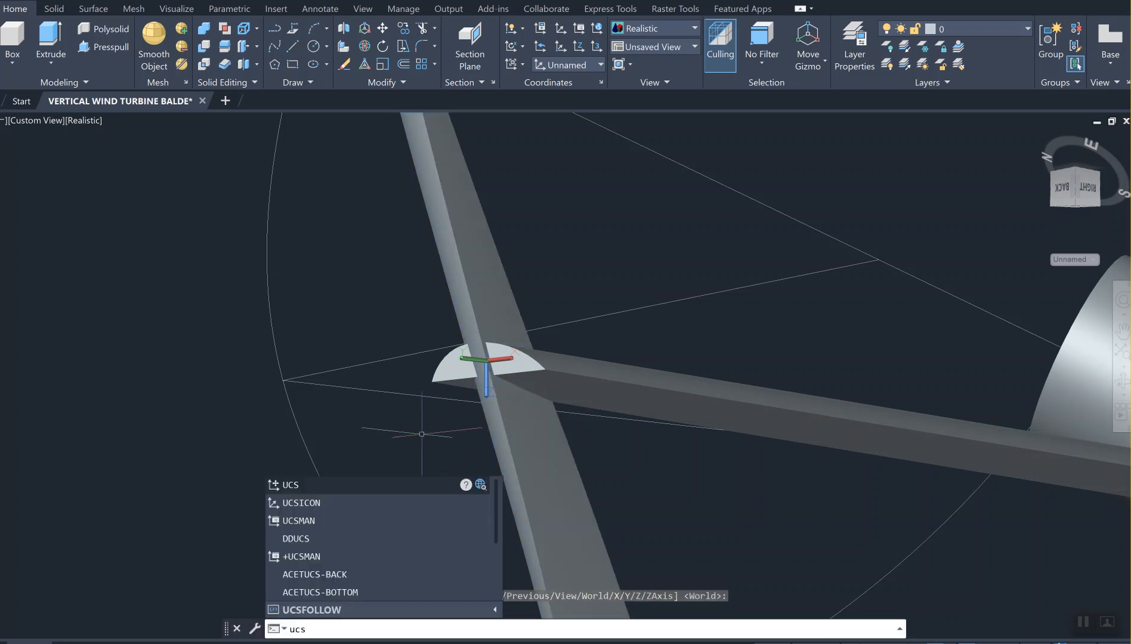
key(Return)
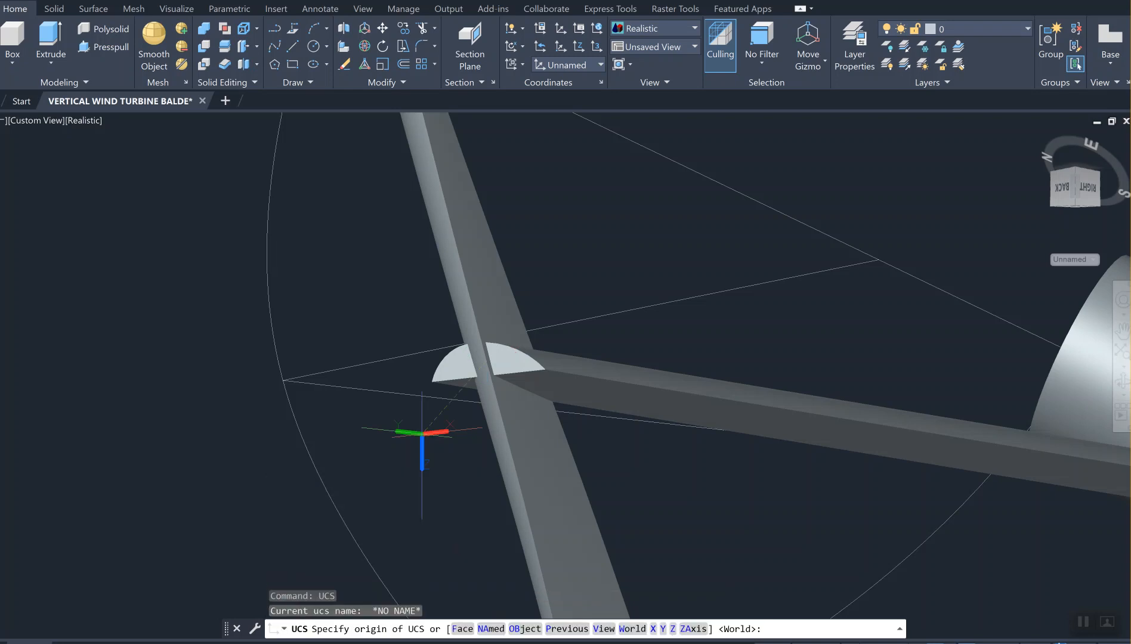
key(Return)
key(Return)
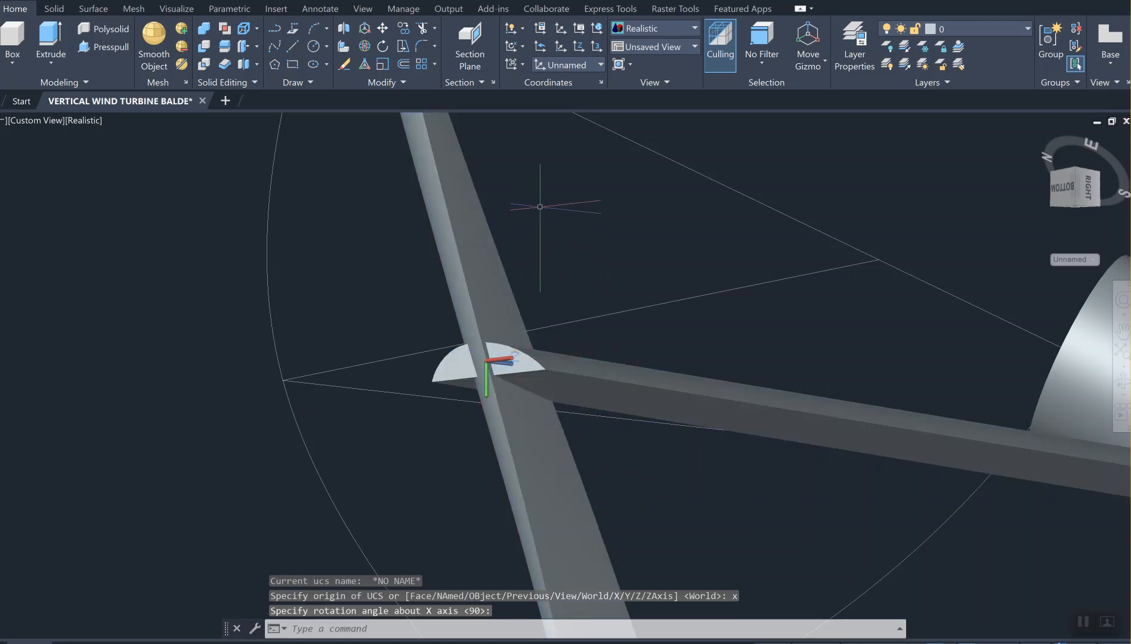
text(ro)
key(Return)
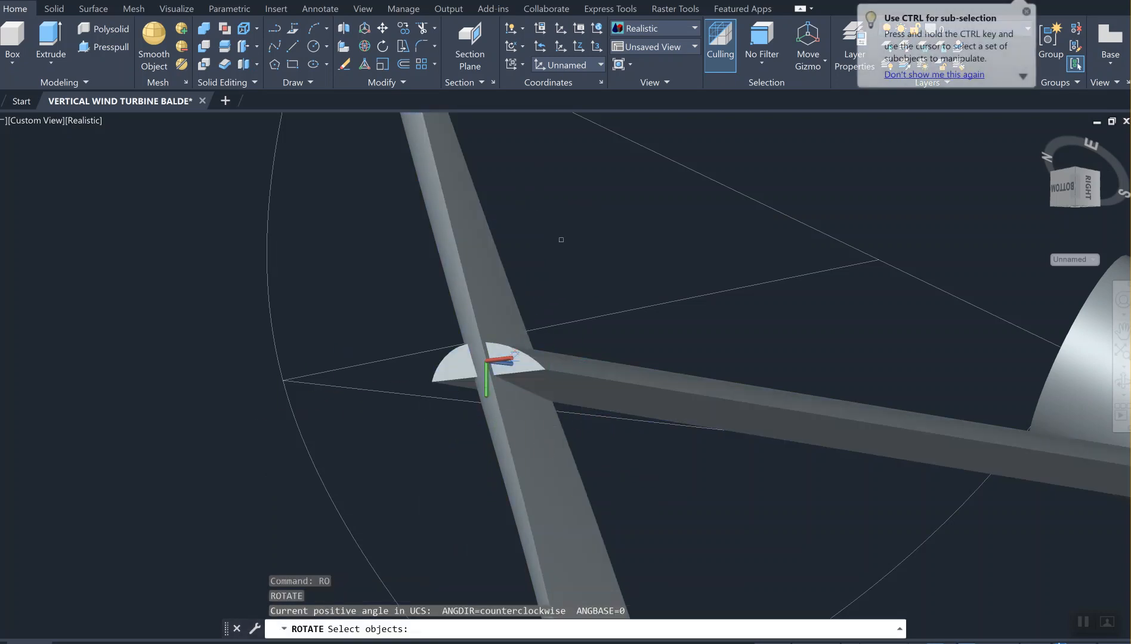
click(597, 380)
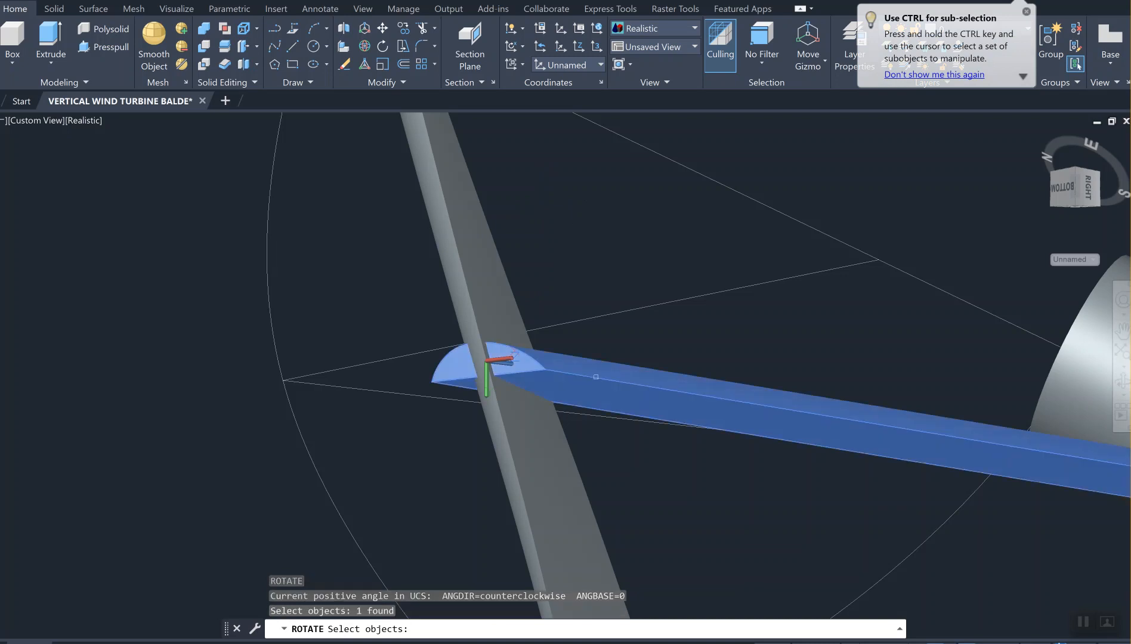
key(Return)
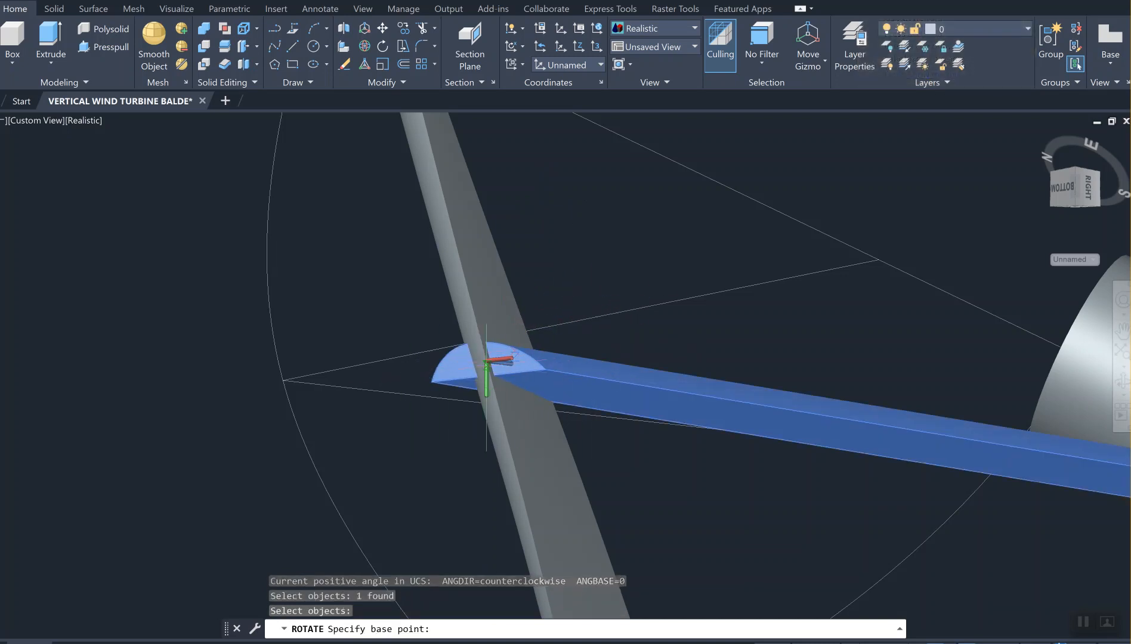
click(487, 361)
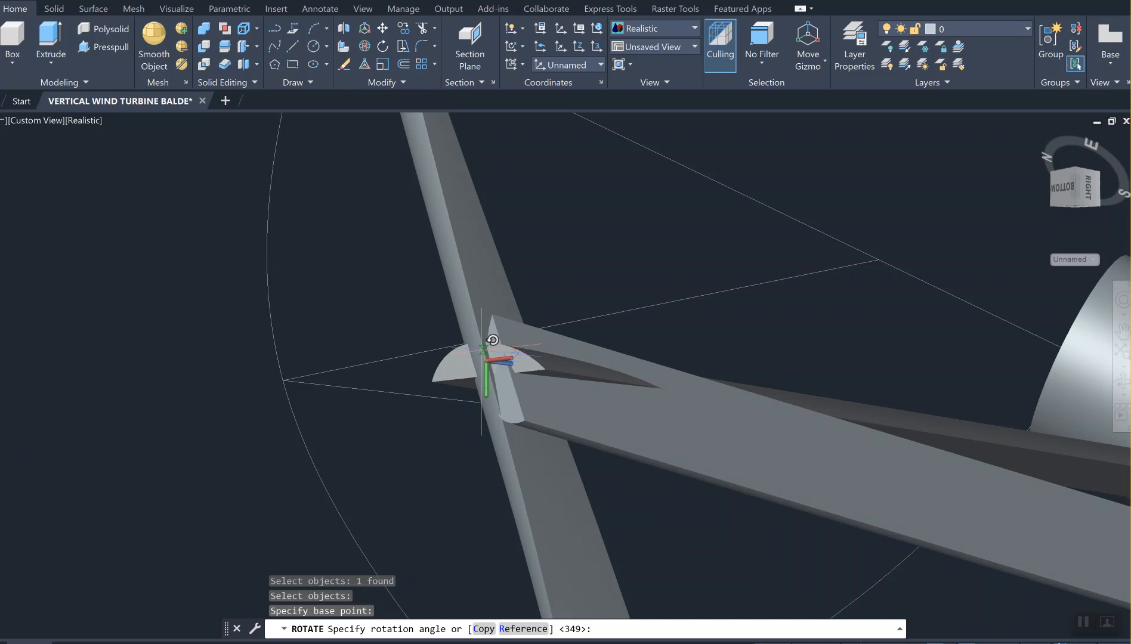
key(Escape)
key(Escape)
key(Escape)
key(Escape)
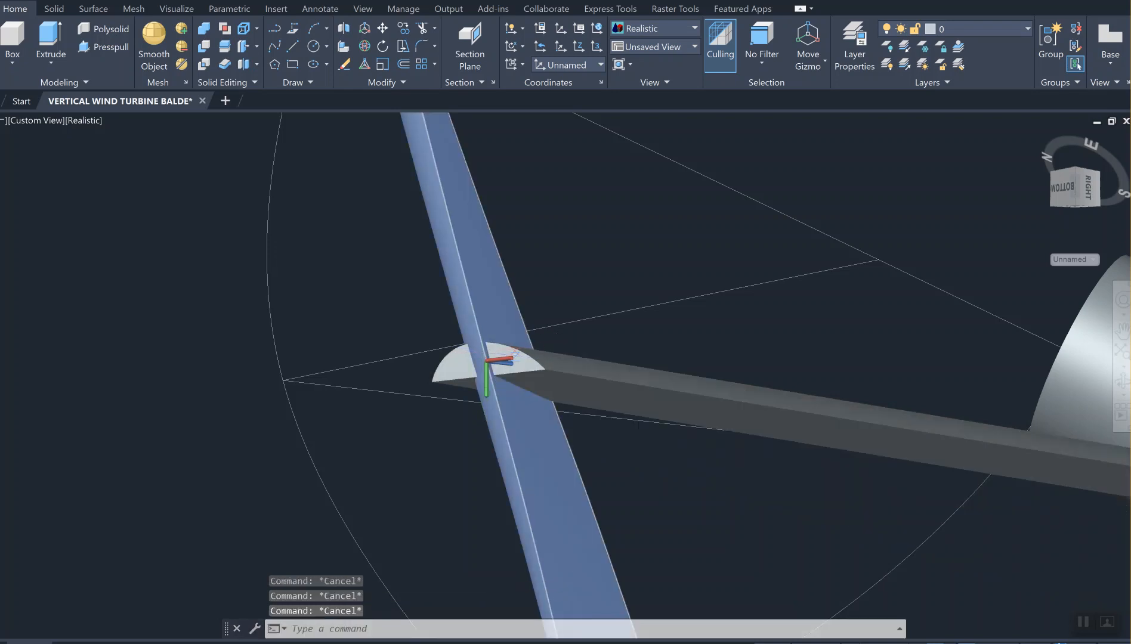
scroll(686, 382, down, 3)
middle_drag(692, 386, 523, 344)
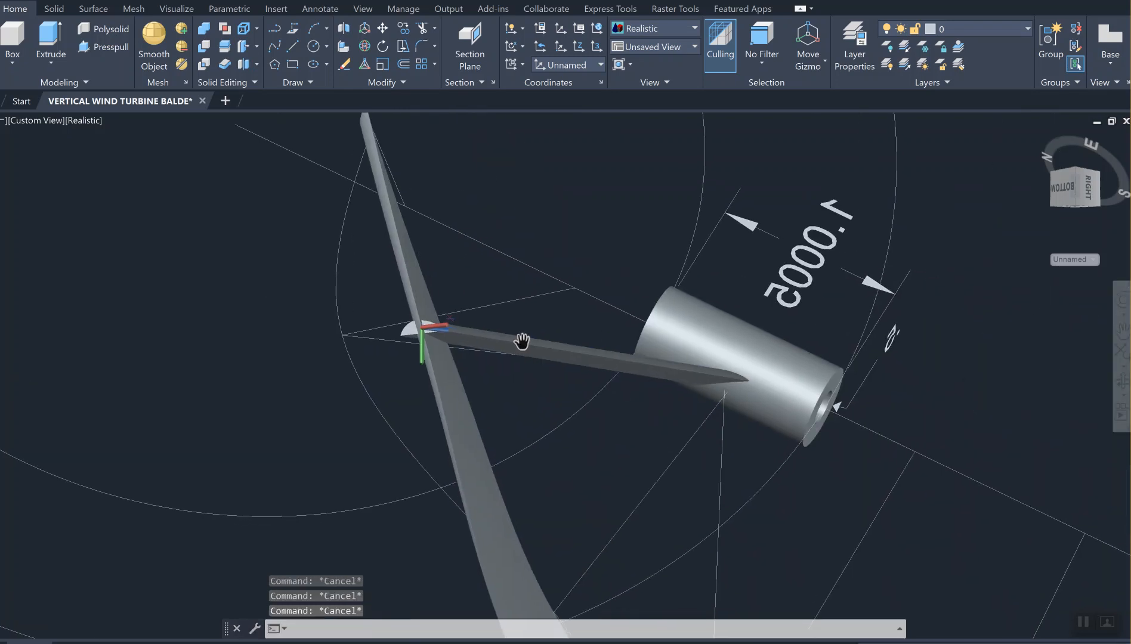
Align the UCS with the half-oval end face of the strut protruding beyond the blade.
scroll(713, 369, up, 3)
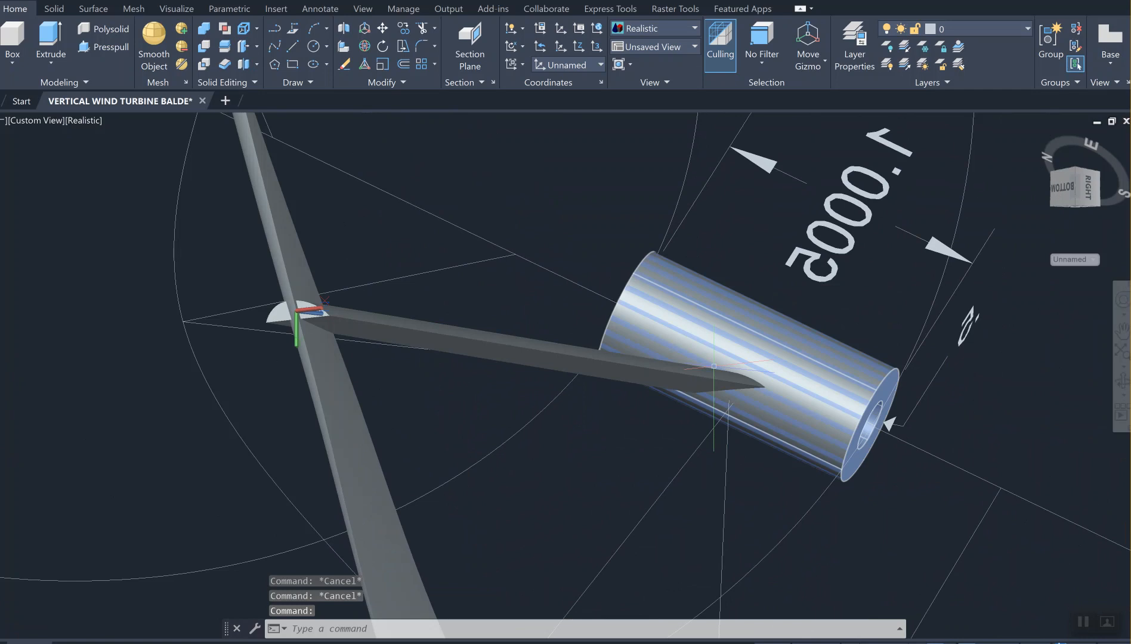
middle_drag(363, 358, 422, 358)
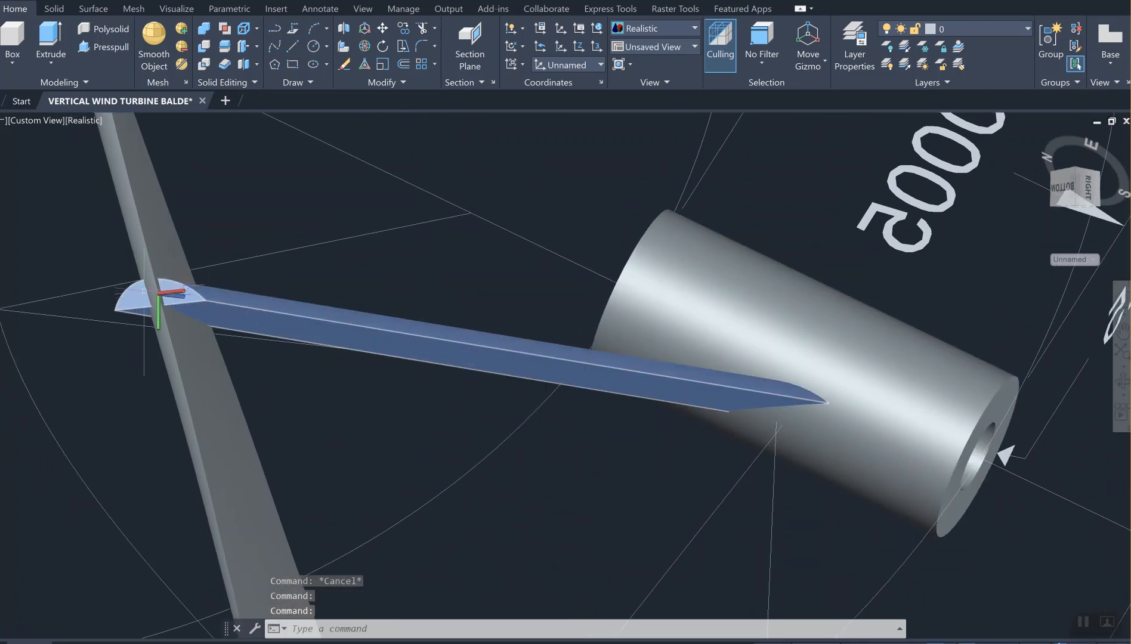
scroll(145, 292, up, 5)
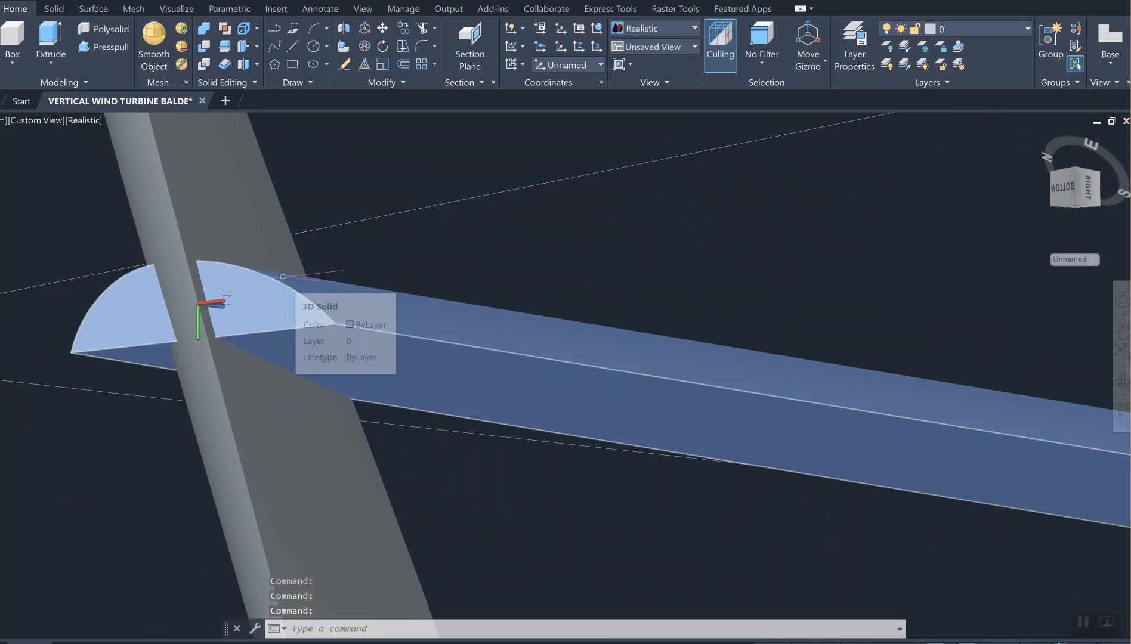
text(ucs)
key(Return)
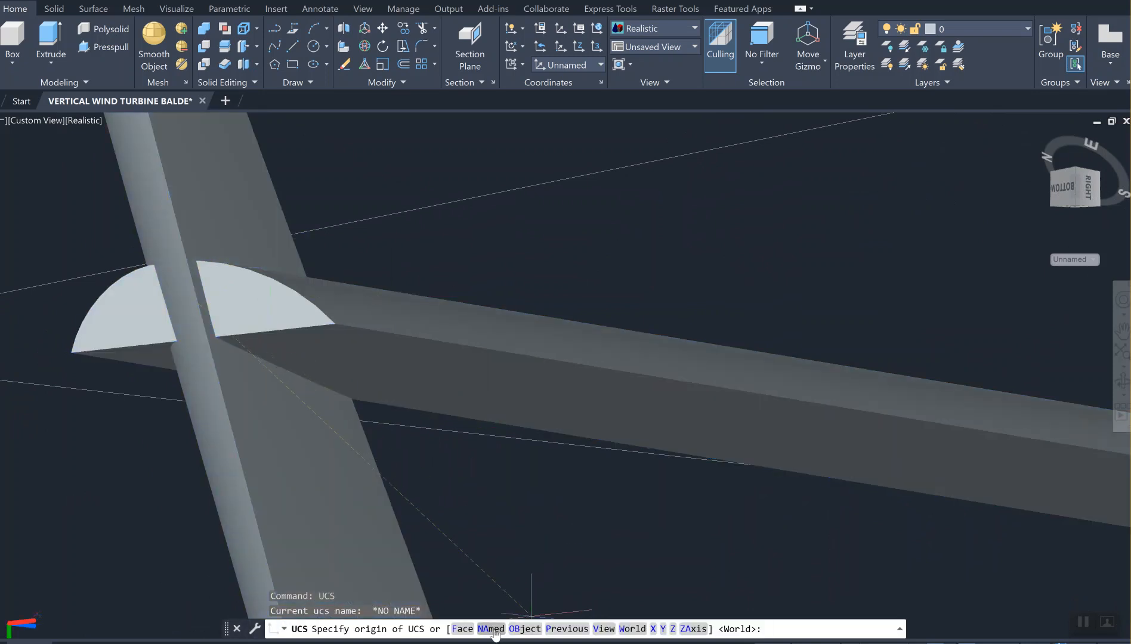
click(463, 629)
click(125, 322)
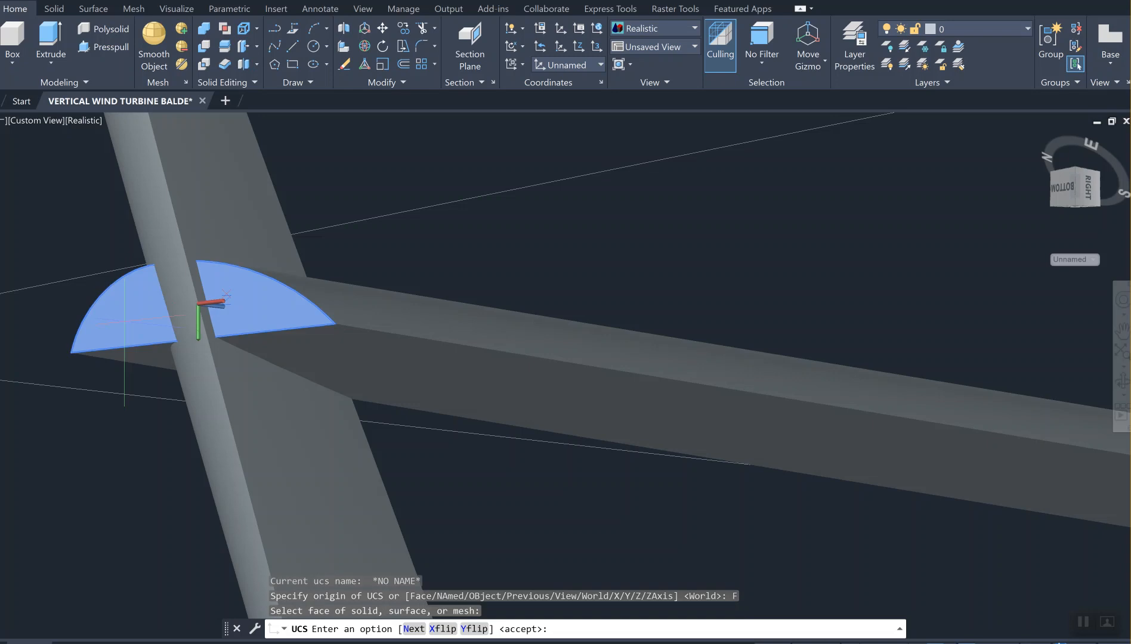
key(Return)
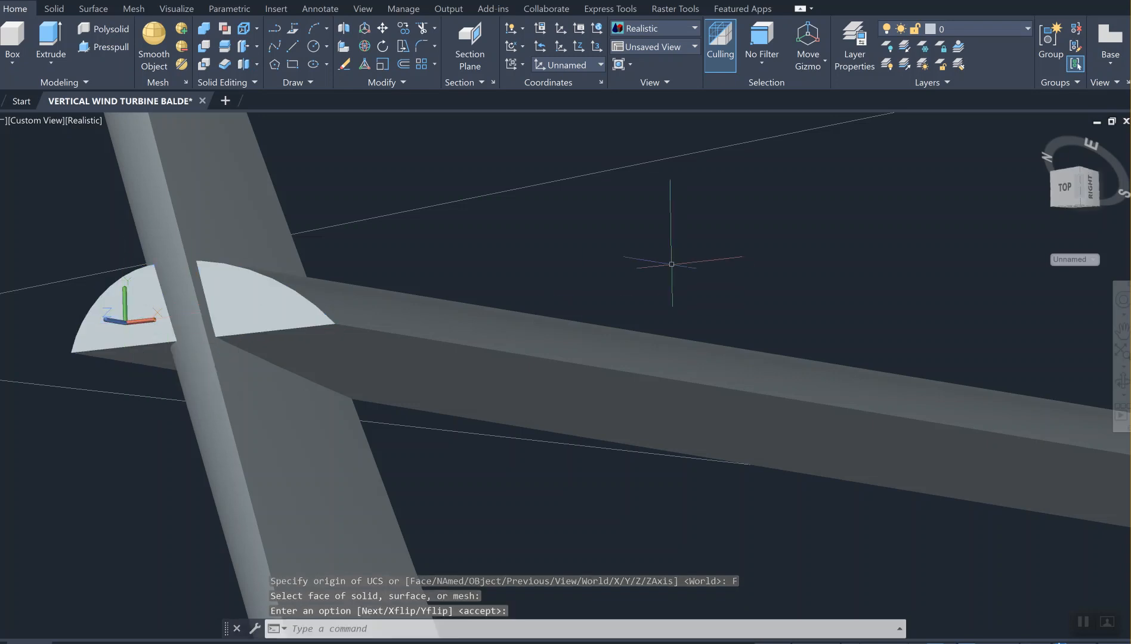
Rotate the strut about base point 0,0 until the flat side of its profile runs along the blade.
scroll(670, 268, down, 2)
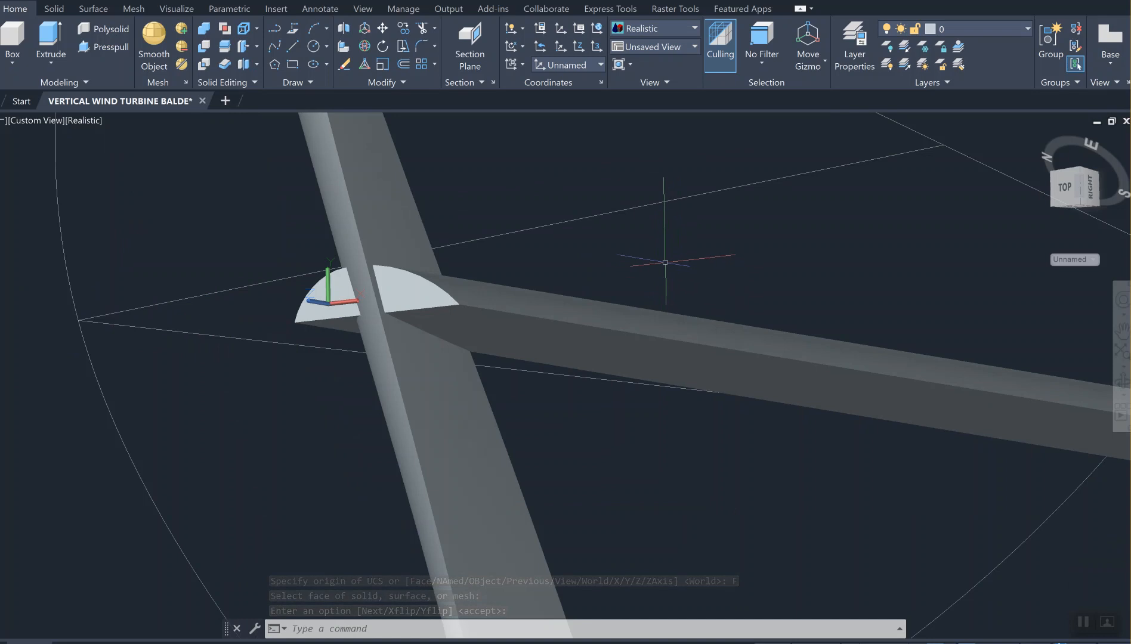
scroll(667, 263, up, 2)
scroll(668, 262, down, 4)
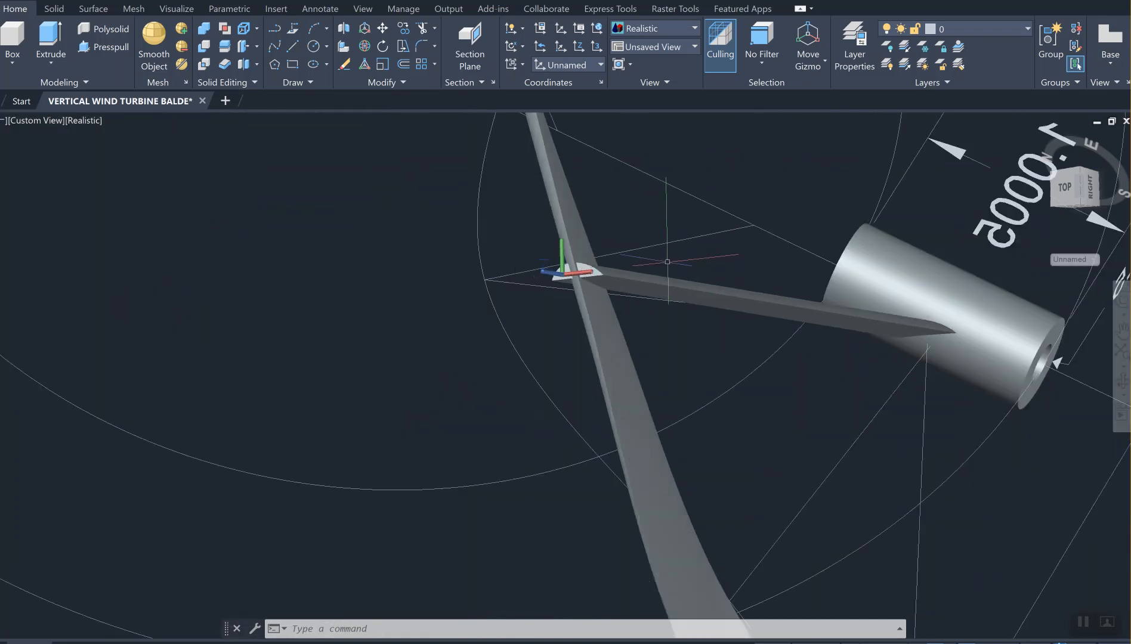
text(ro)
key(Return)
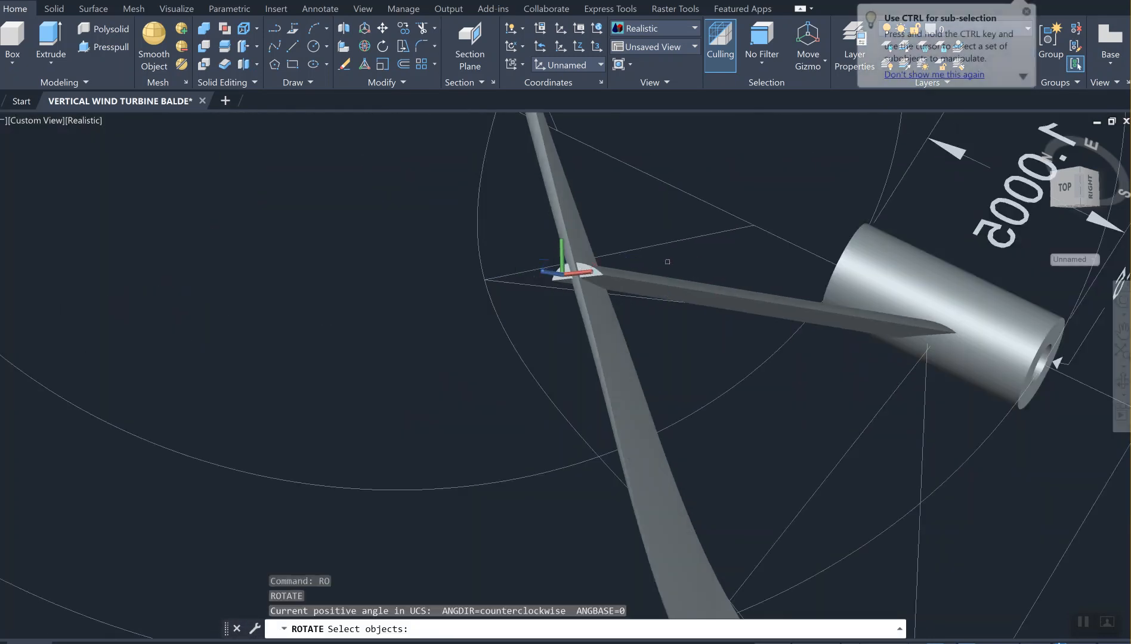
scroll(573, 274, up, 8)
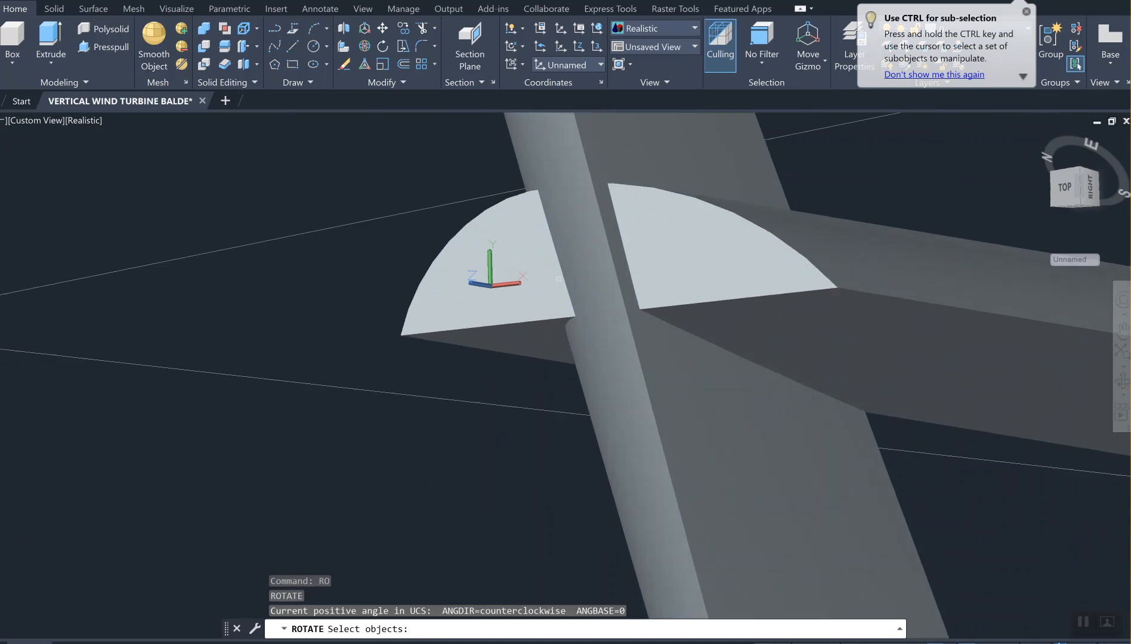
click(501, 303)
key(Return)
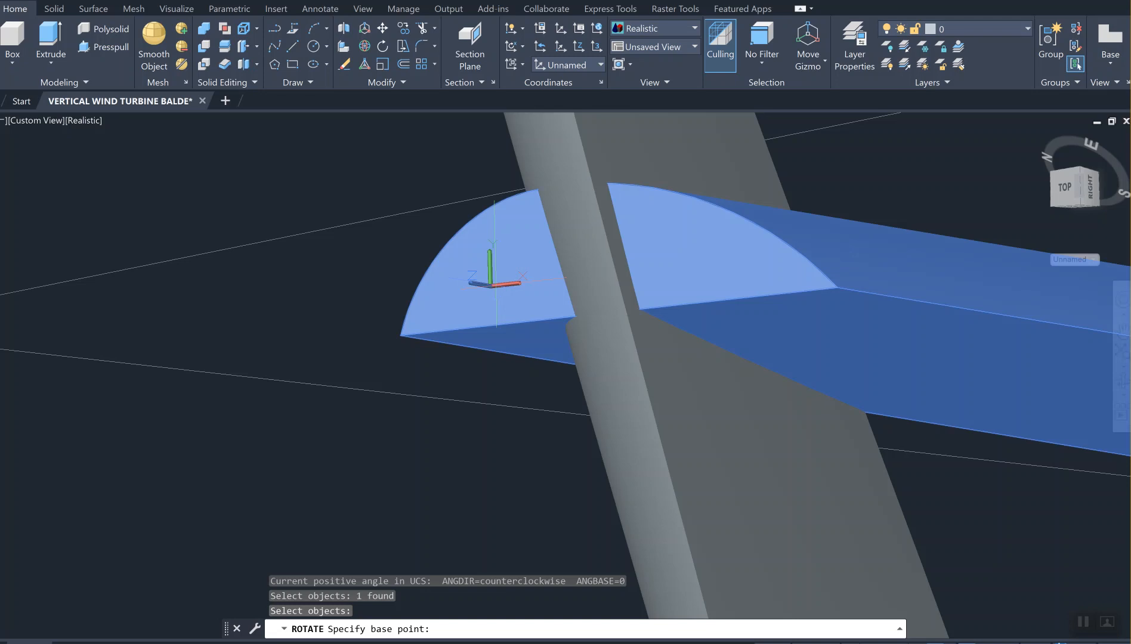
text(0,0)
key(Return)
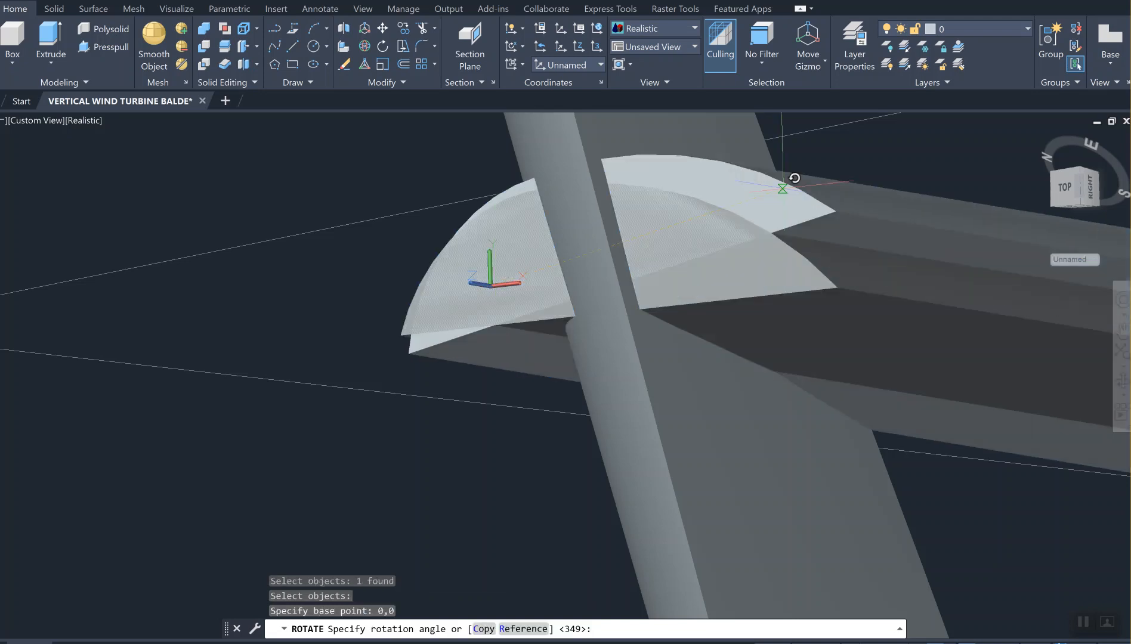
scroll(503, 173, down, 5)
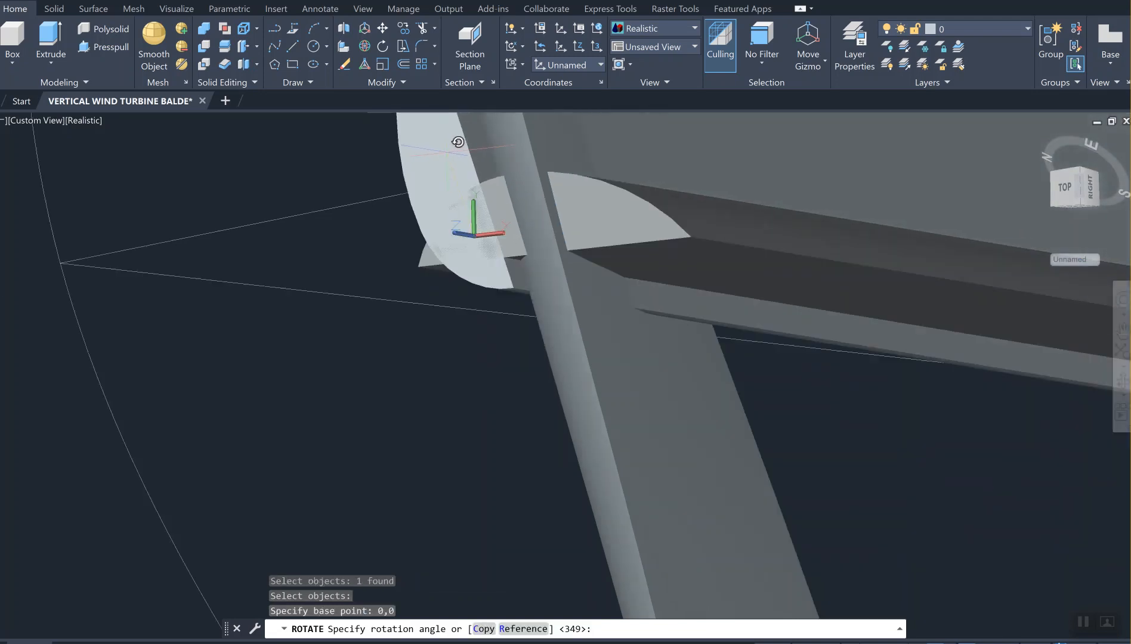
scroll(459, 147, down, 3)
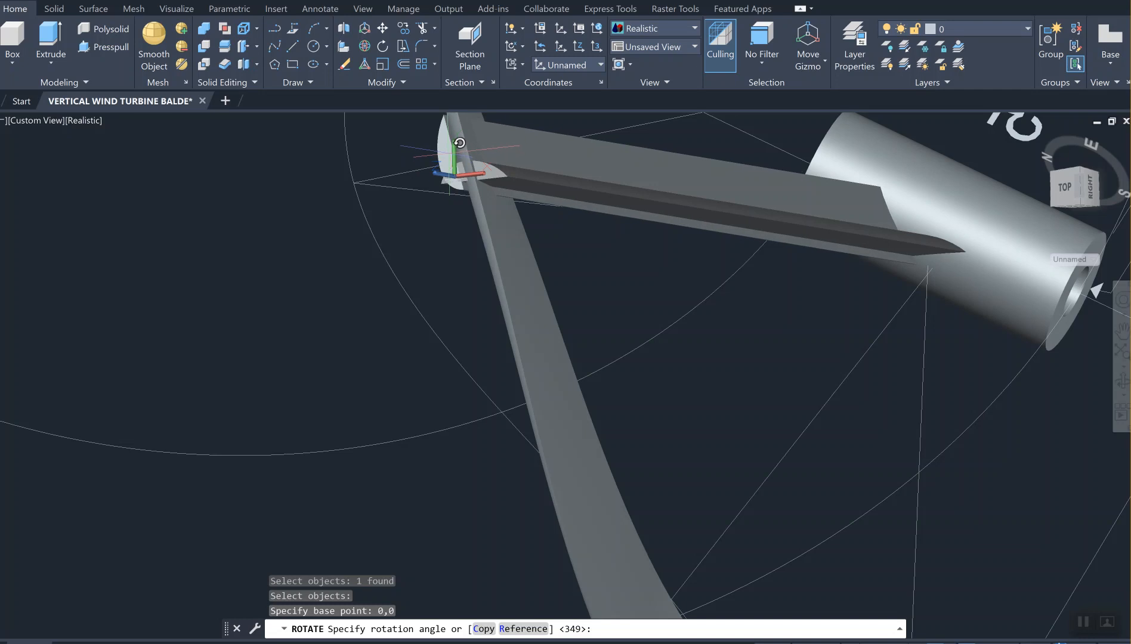
click(460, 143)
Examine the rotated strut's fit against the blade and the hub cylinder from several angles.
middle_drag(459, 143, 587, 306)
scroll(587, 306, up, 3)
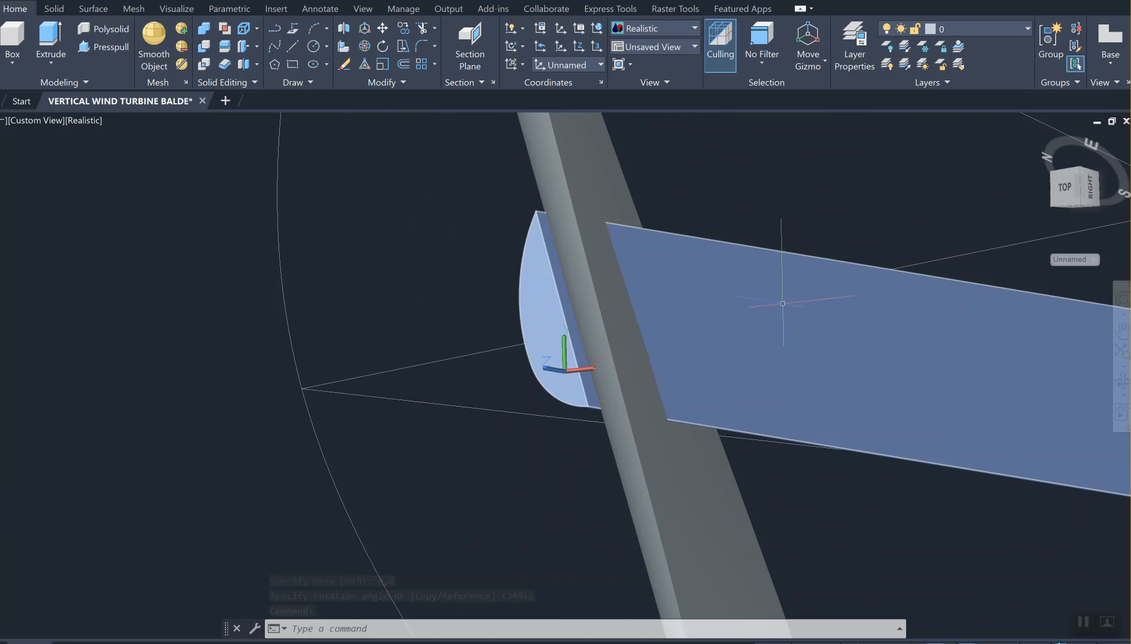
scroll(784, 300, down, 3)
middle_drag(923, 320, 639, 327)
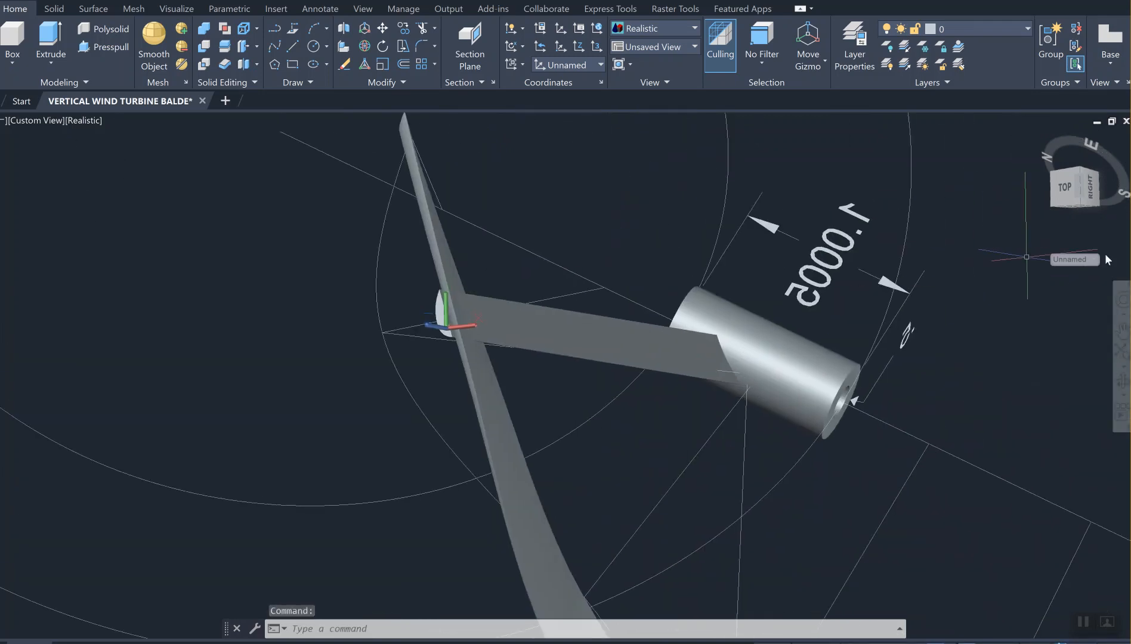
mouse_move(1067, 190)
mouse_down()
mouse_move(1042, 316)
mouse_move(957, 305)
mouse_move(879, 273)
mouse_move(935, 290)
mouse_up()
mouse_move(935, 290)
shift+middle_down()
mouse_move(975, 233)
mouse_move(975, 173)
shift+middle_up()
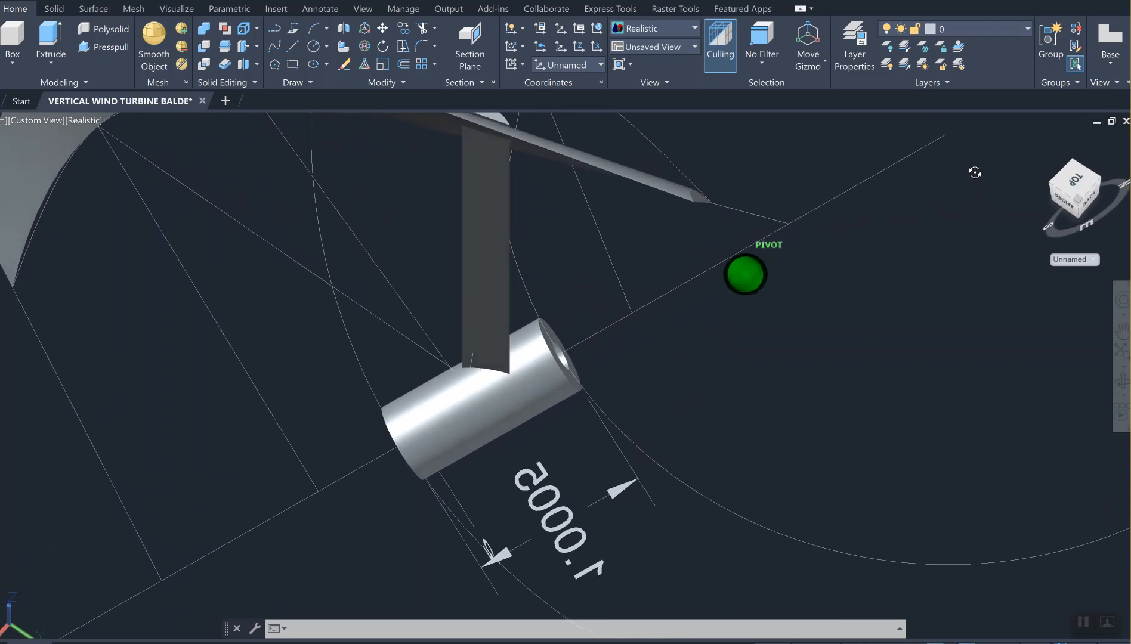
middle_drag(574, 212, 698, 396)
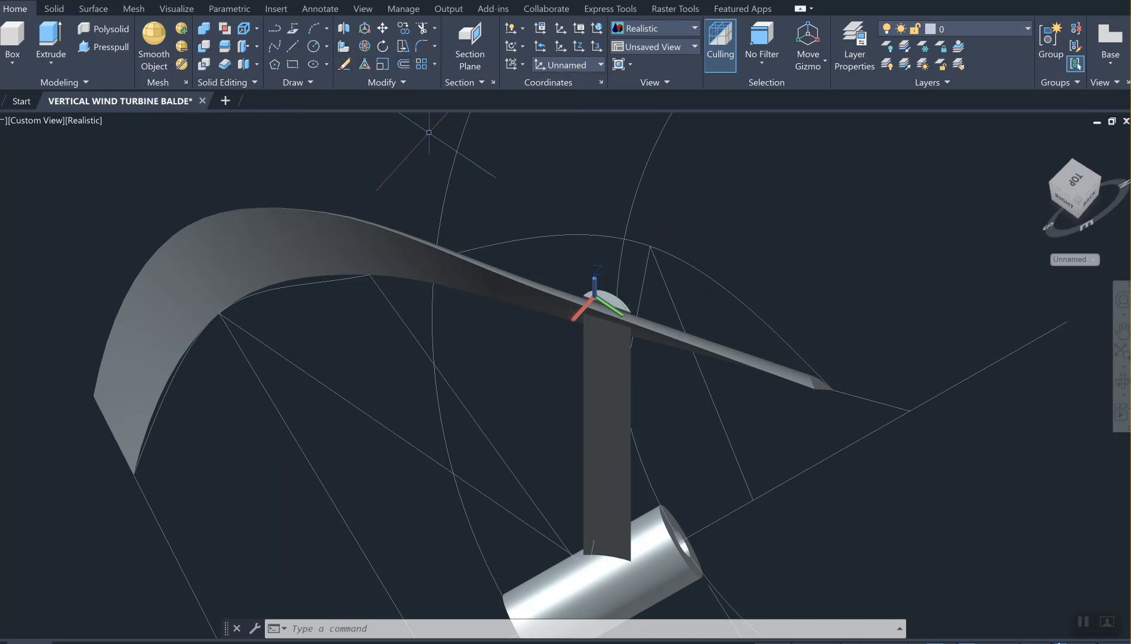
scroll(515, 228, up, 4)
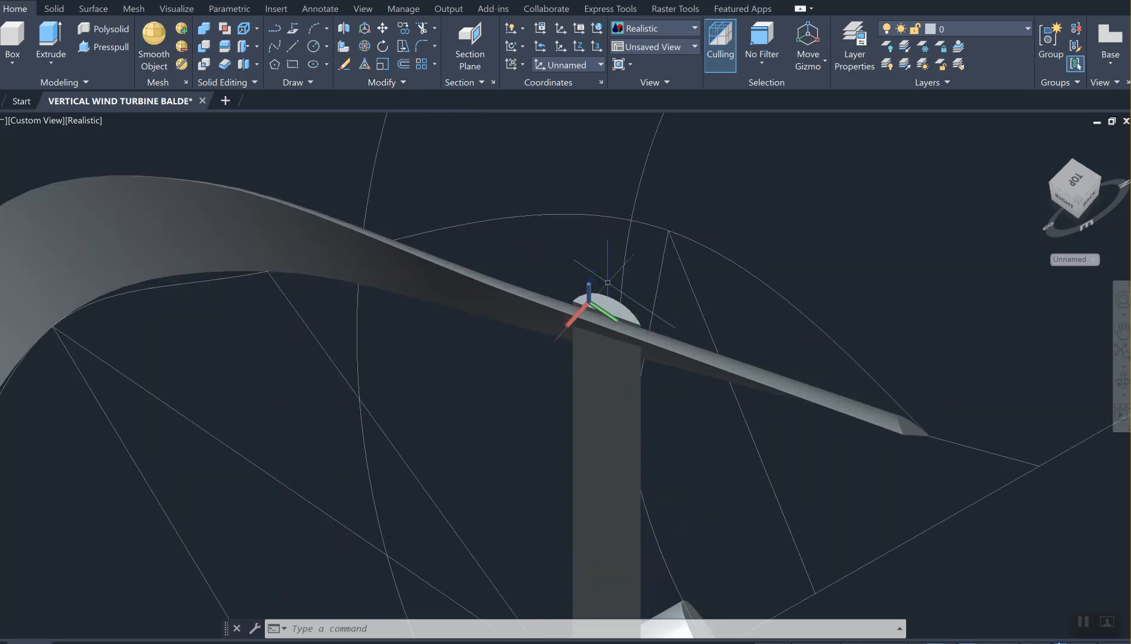
middle_drag(586, 252, 520, 241)
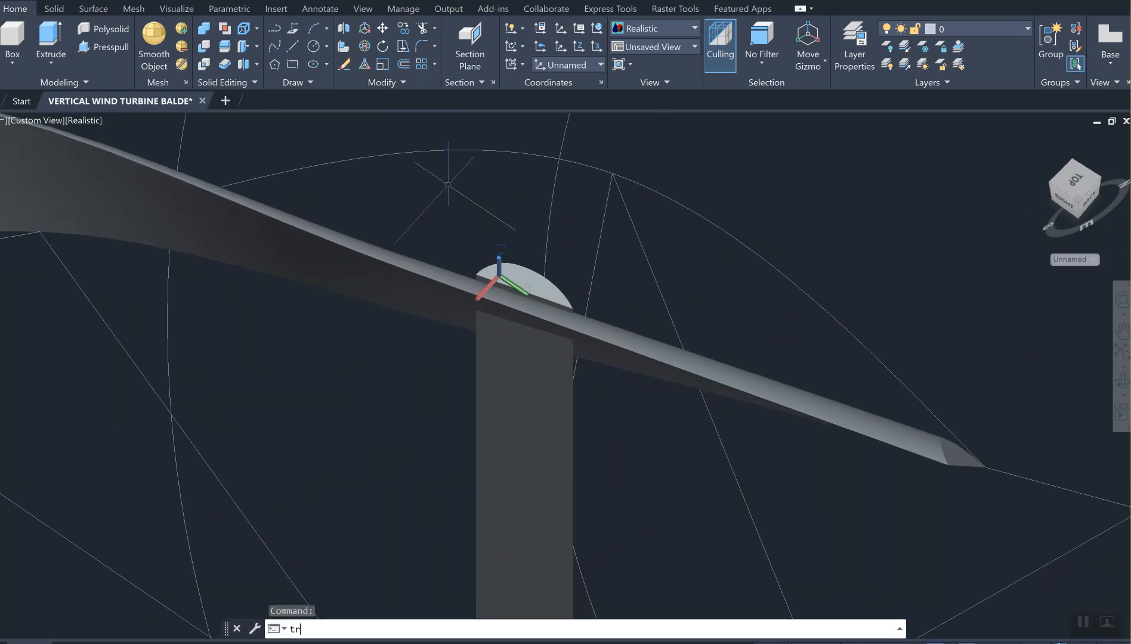
Try to trim at the blade beside the strut's protruding end with the Trim command.
text(m)
key(Return)
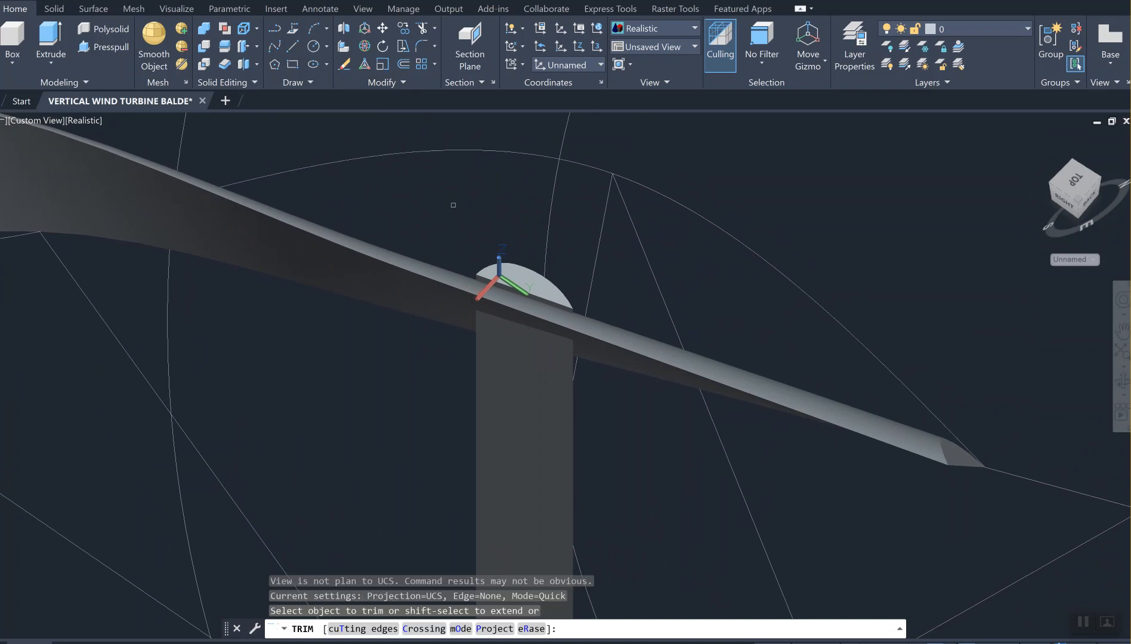
click(430, 269)
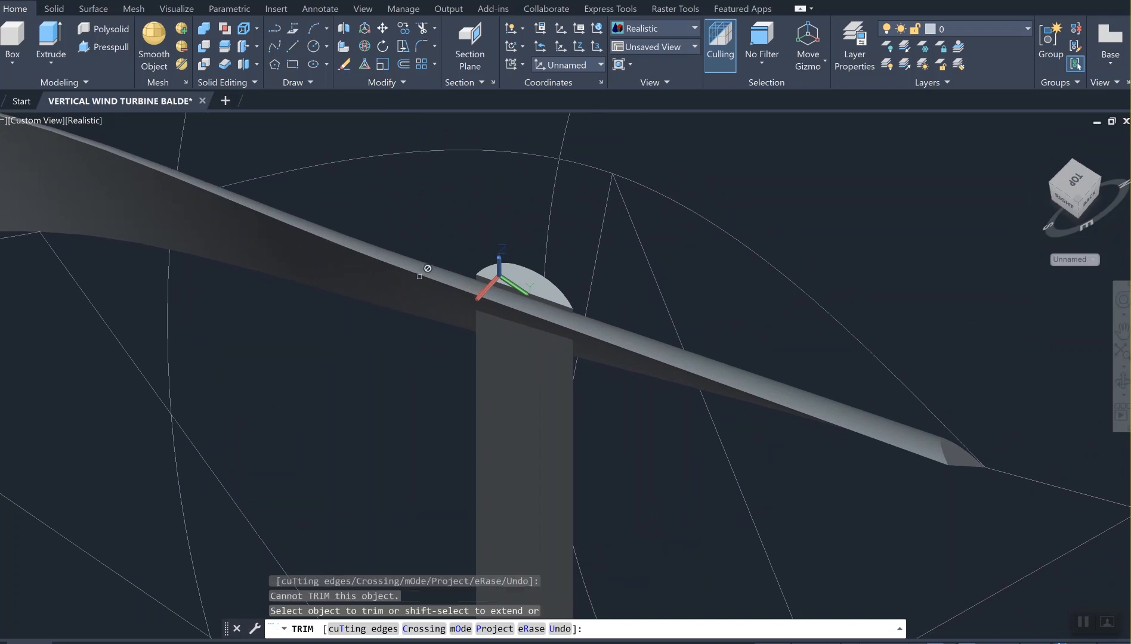
click(429, 258)
key(Return)
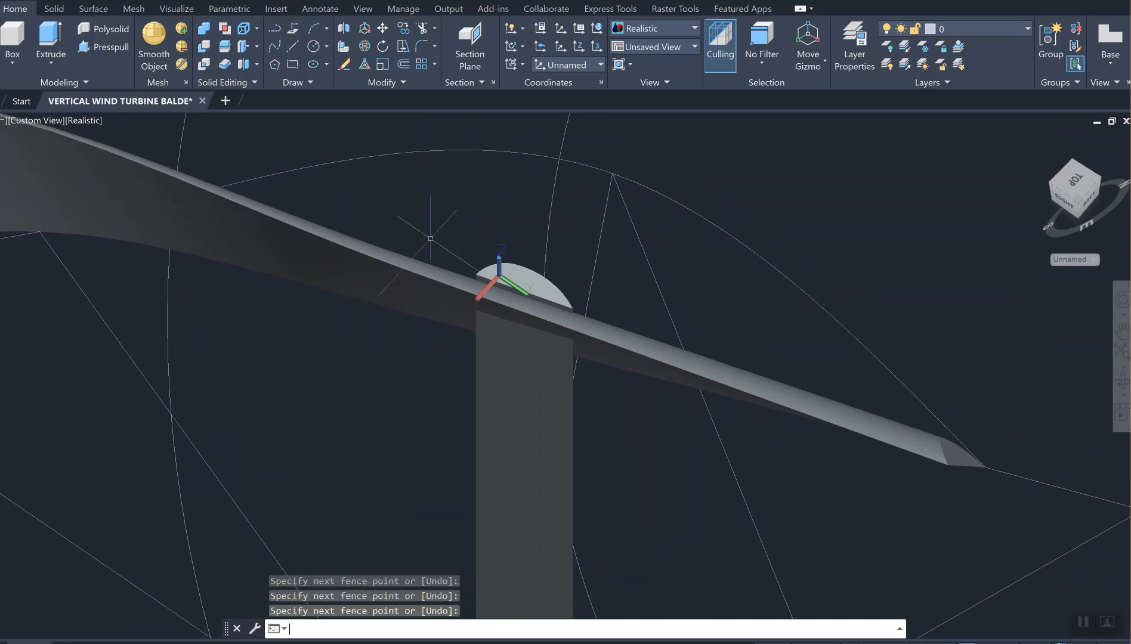
Try the command names 3dtrim and TRIM3d for trimming the solids where strut and blade cross.
text(3dtri)
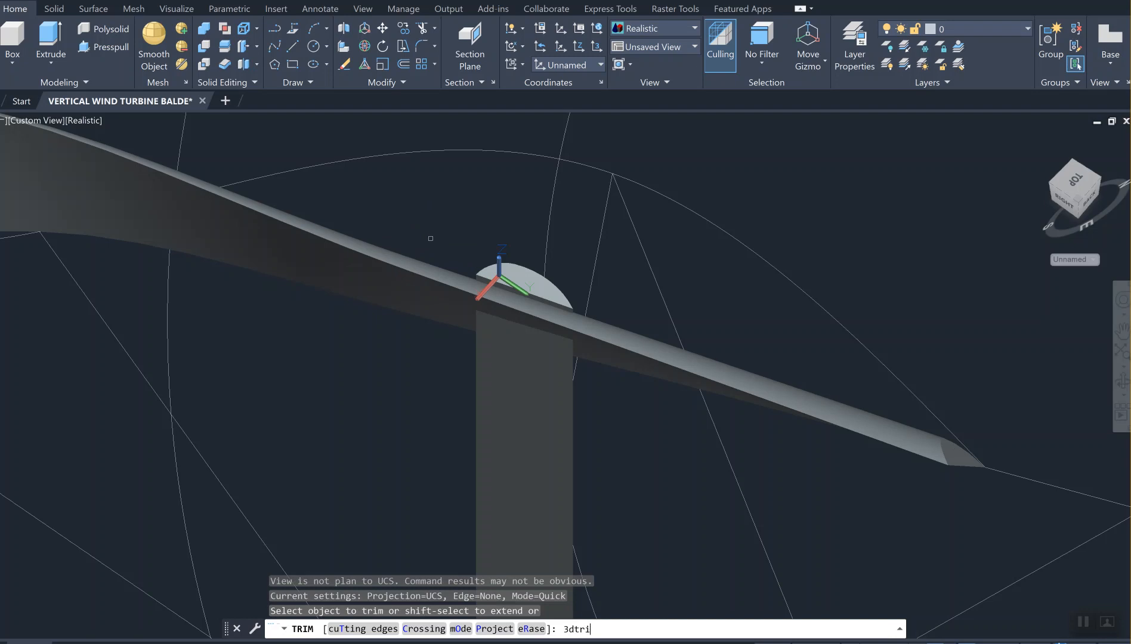
text(m)
key(Return)
click(417, 253)
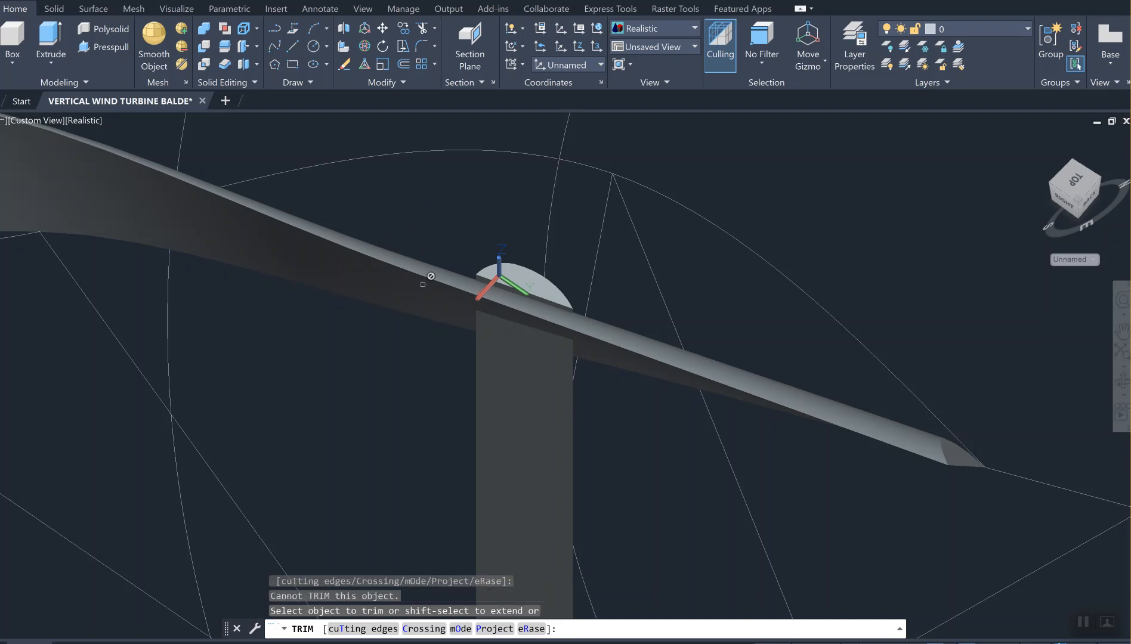
key(Escape)
key(Escape)
key(Escape)
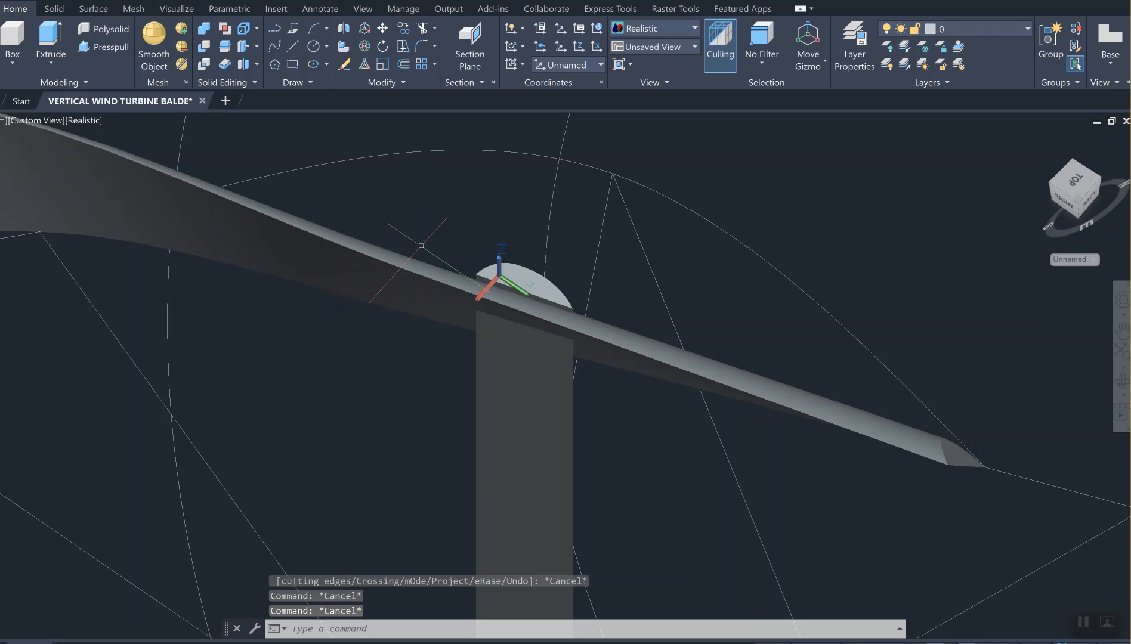
text(TRIM3d)
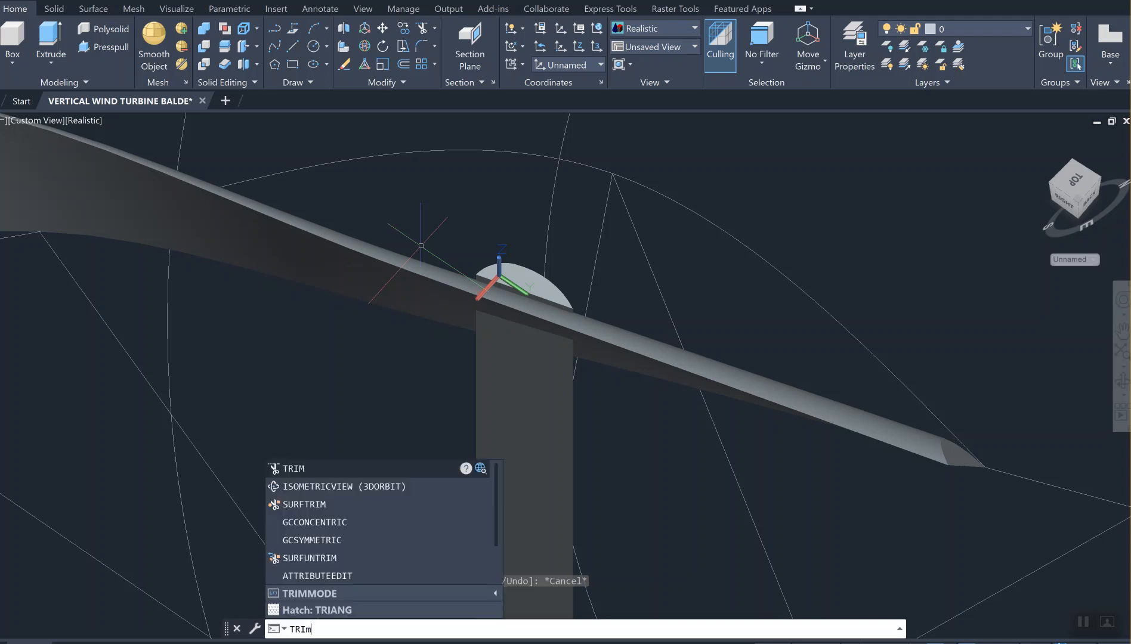
key(Return)
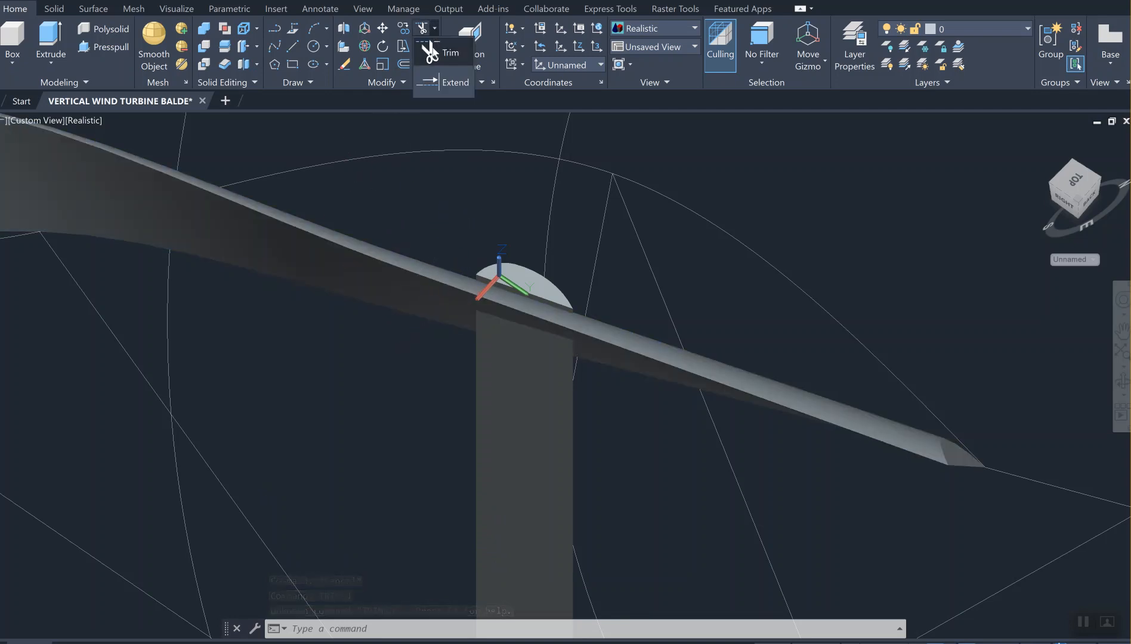
Try to trim the strut's protruding end in Standard trim mode, using the blade as the cutting edge.
click(431, 30)
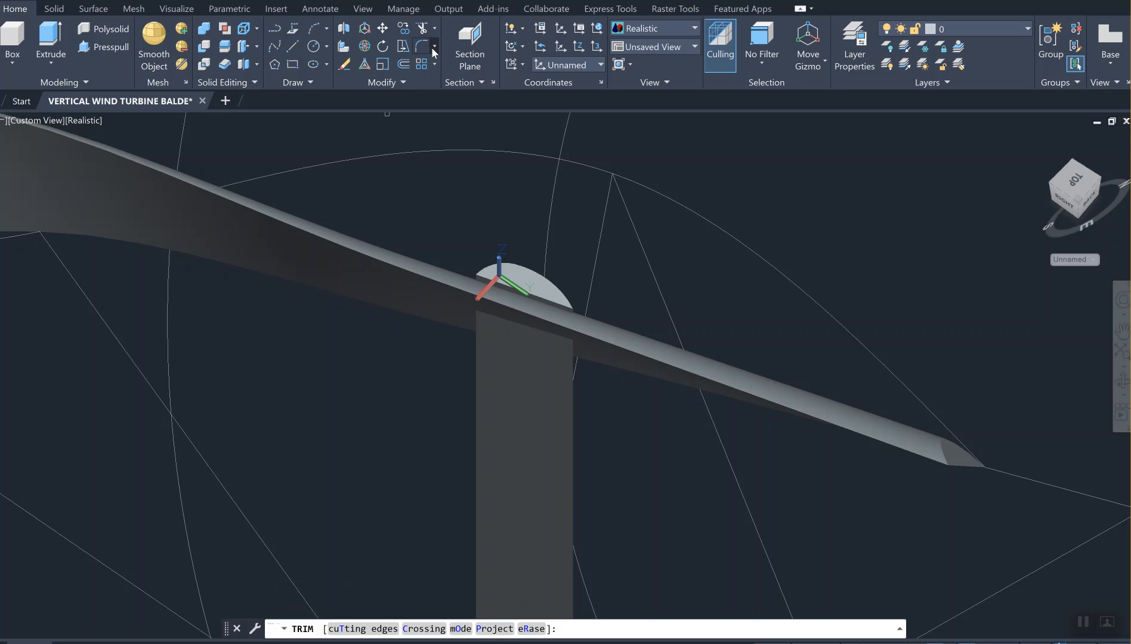
click(458, 630)
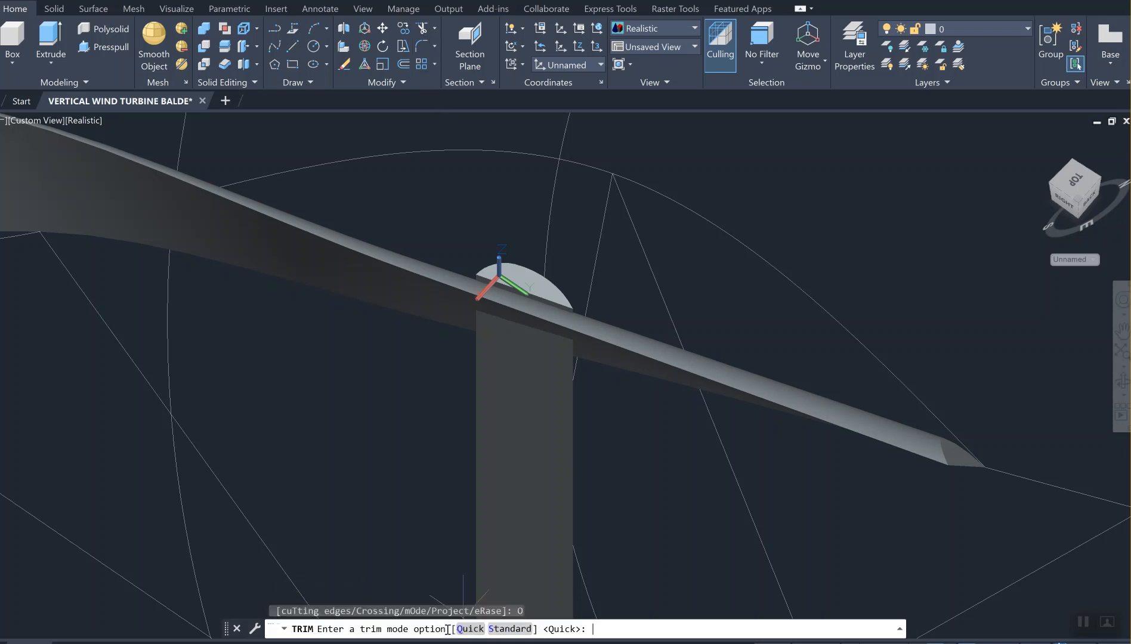
click(515, 630)
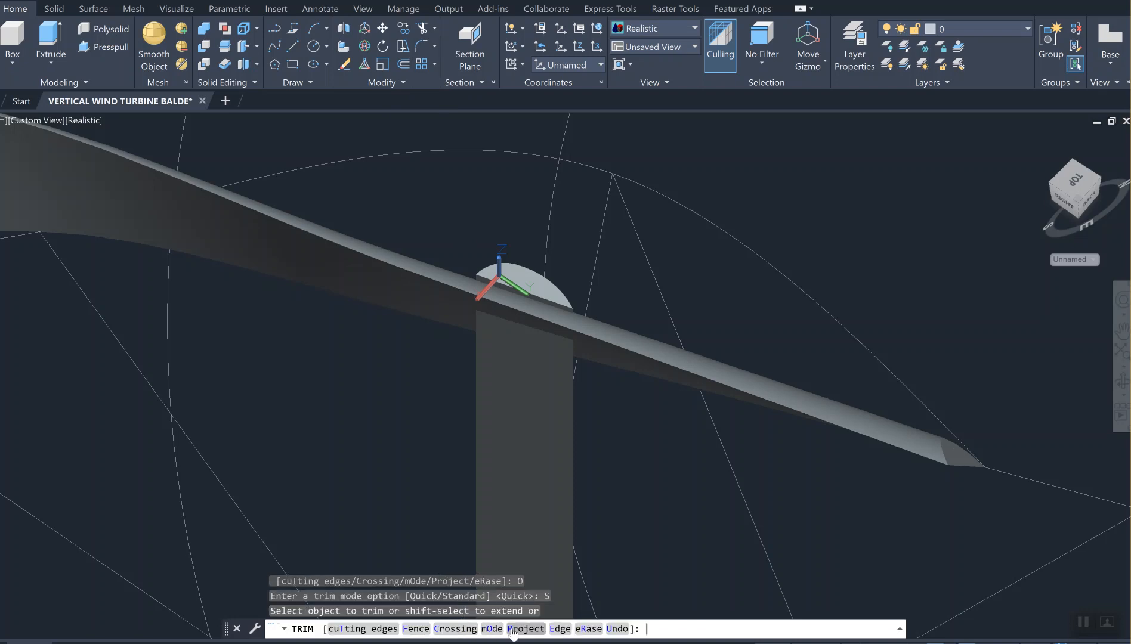
click(382, 629)
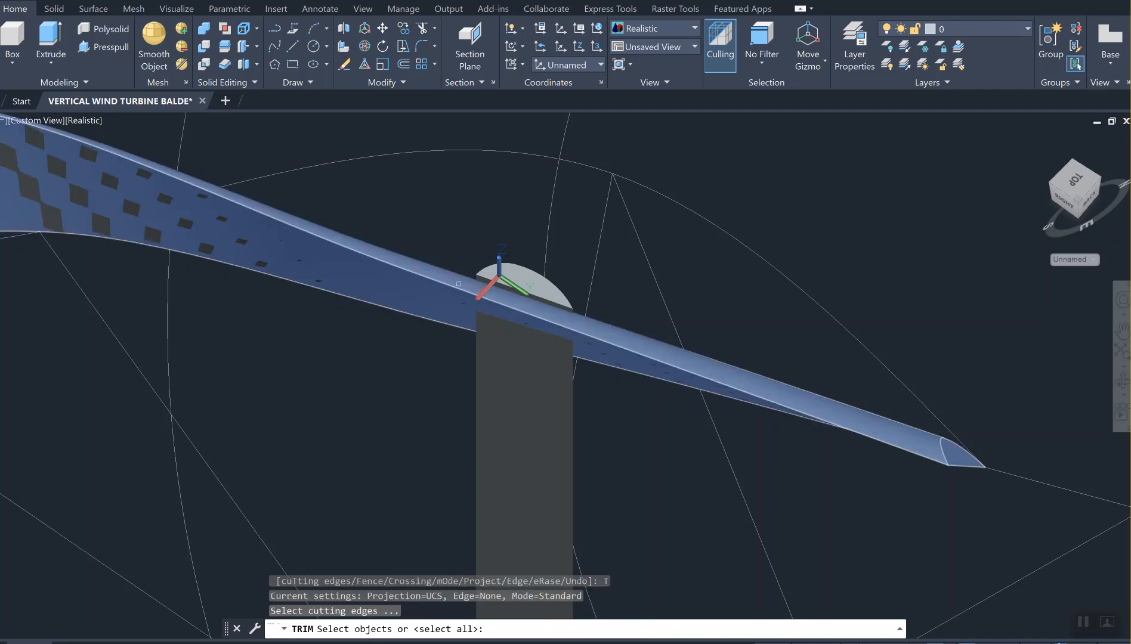
click(459, 284)
key(Return)
click(458, 285)
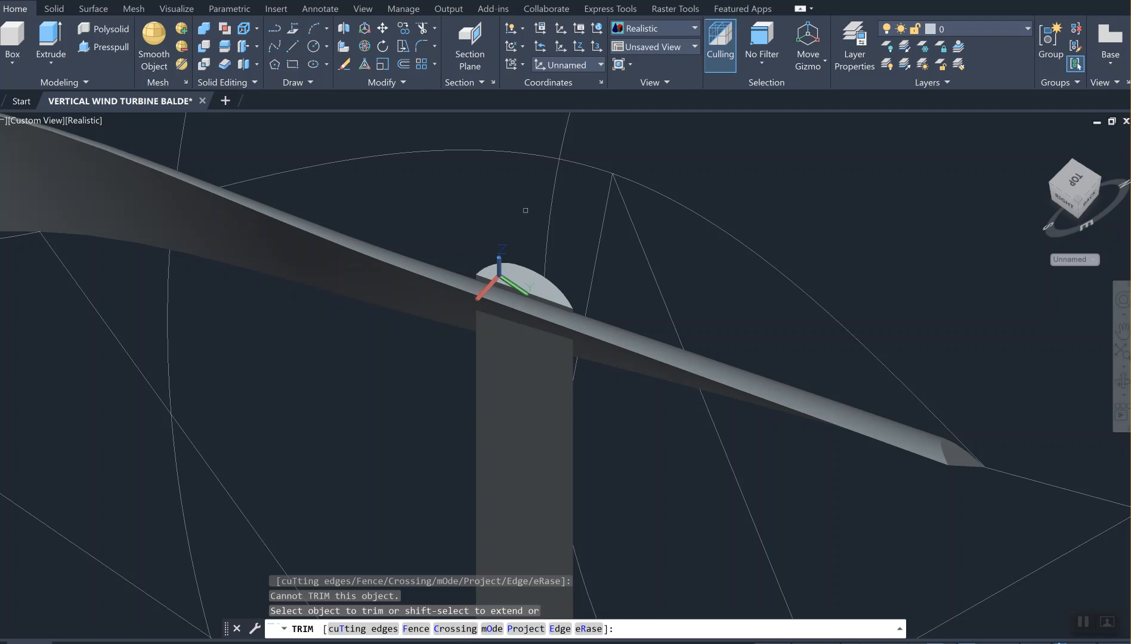
click(510, 262)
scroll(509, 264, down, 2)
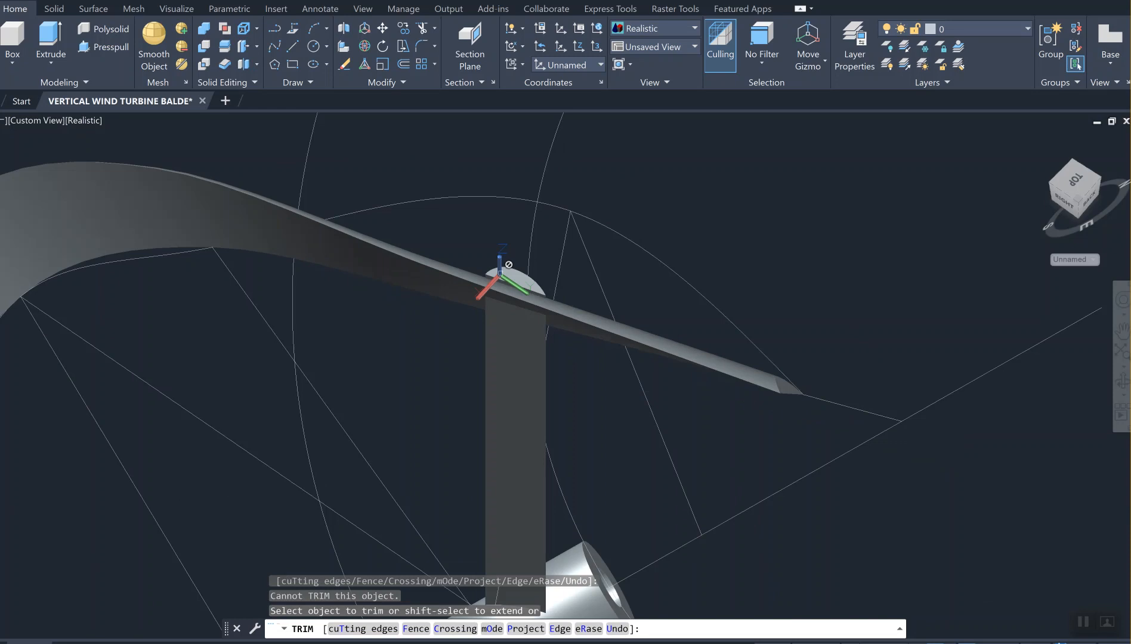
scroll(504, 266, up, 3)
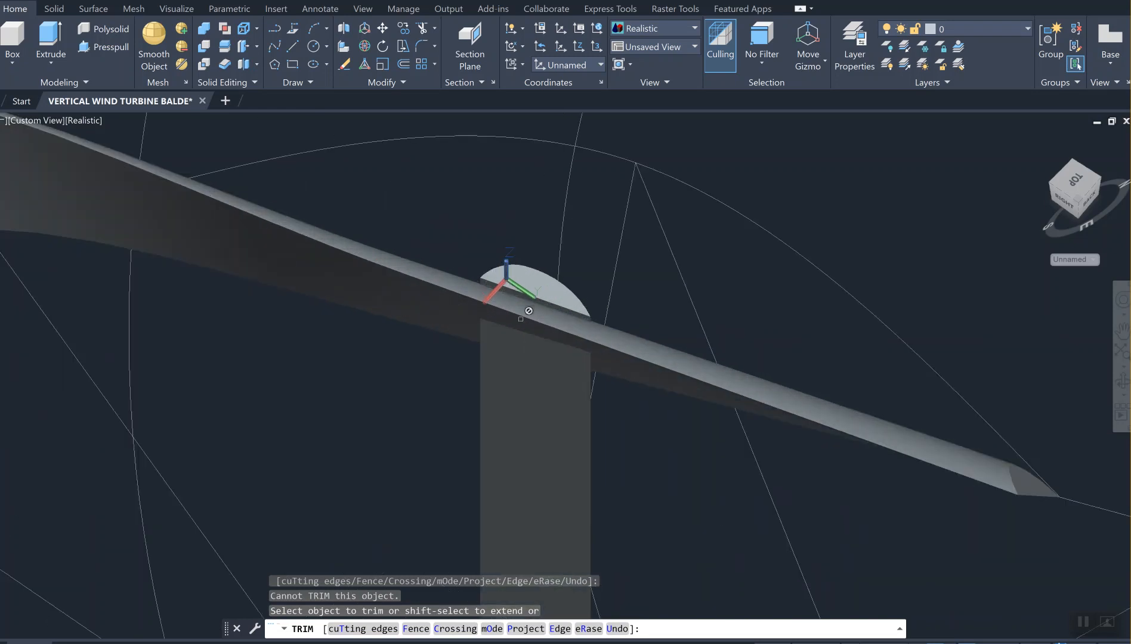
key(Escape)
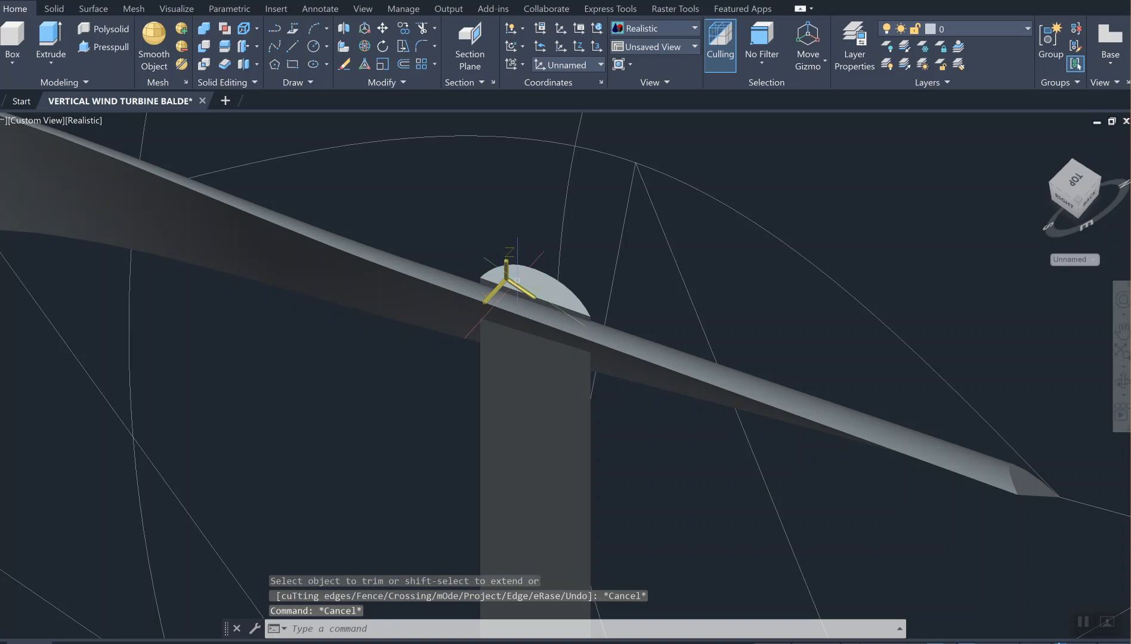
Press-pull the strut's protruding end face inward toward the blade.
scroll(555, 256, down, 1)
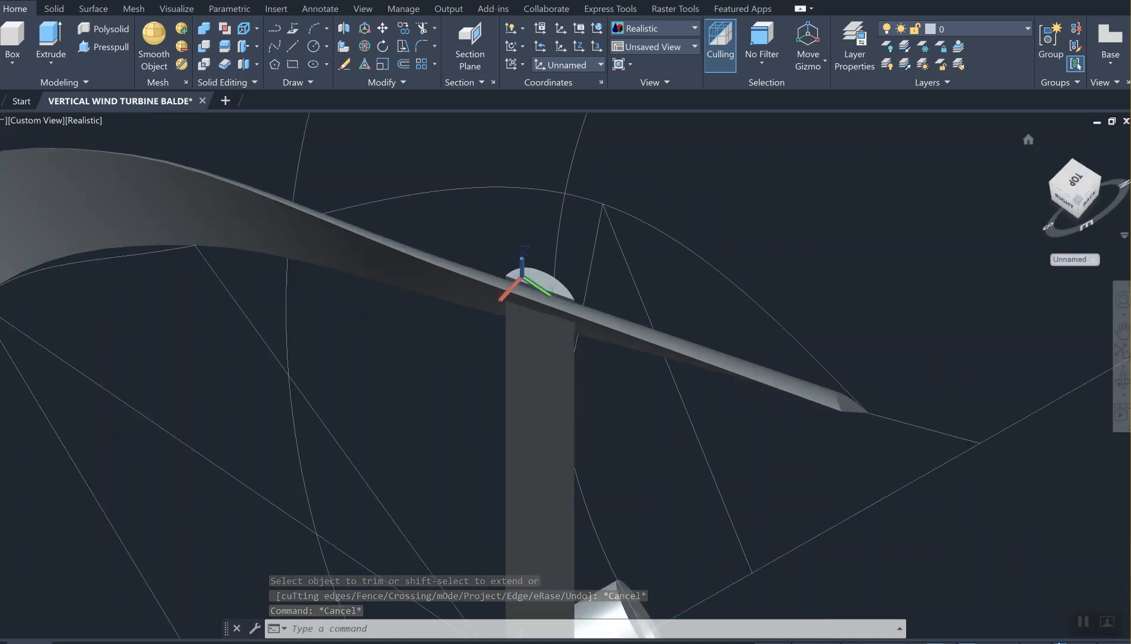
mouse_move(1074, 188)
mouse_down()
mouse_move(1051, 204)
mouse_move(1034, 175)
mouse_move(967, 197)
mouse_move(940, 191)
mouse_up()
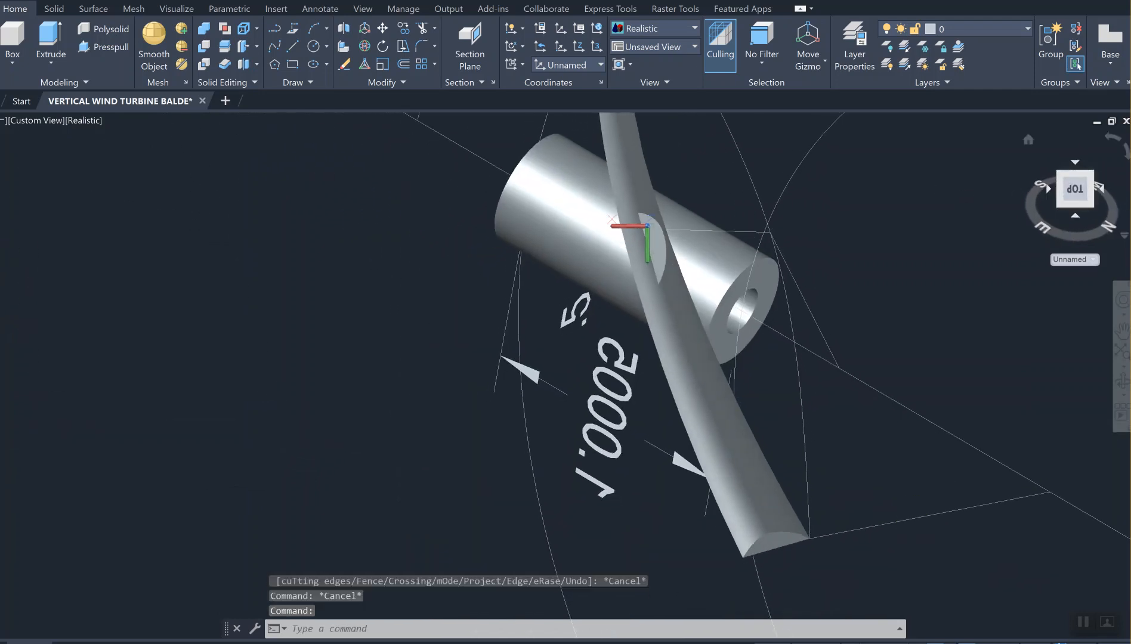
scroll(869, 248, up, 2)
middle_drag(869, 248, 740, 250)
drag(1071, 194, 1042, 184)
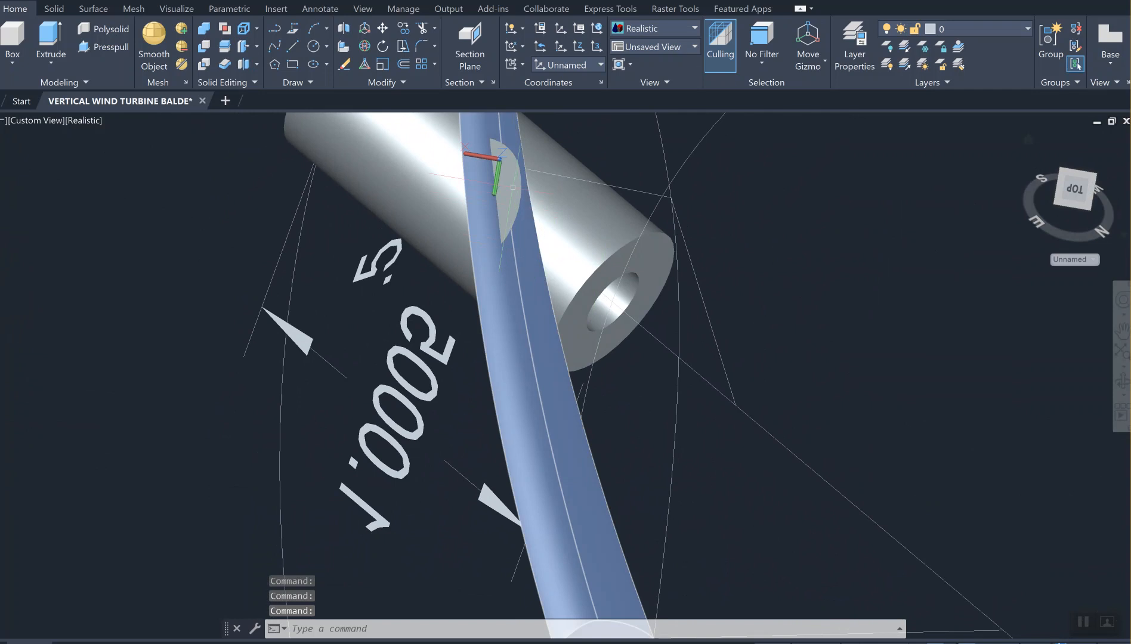
click(99, 48)
click(506, 186)
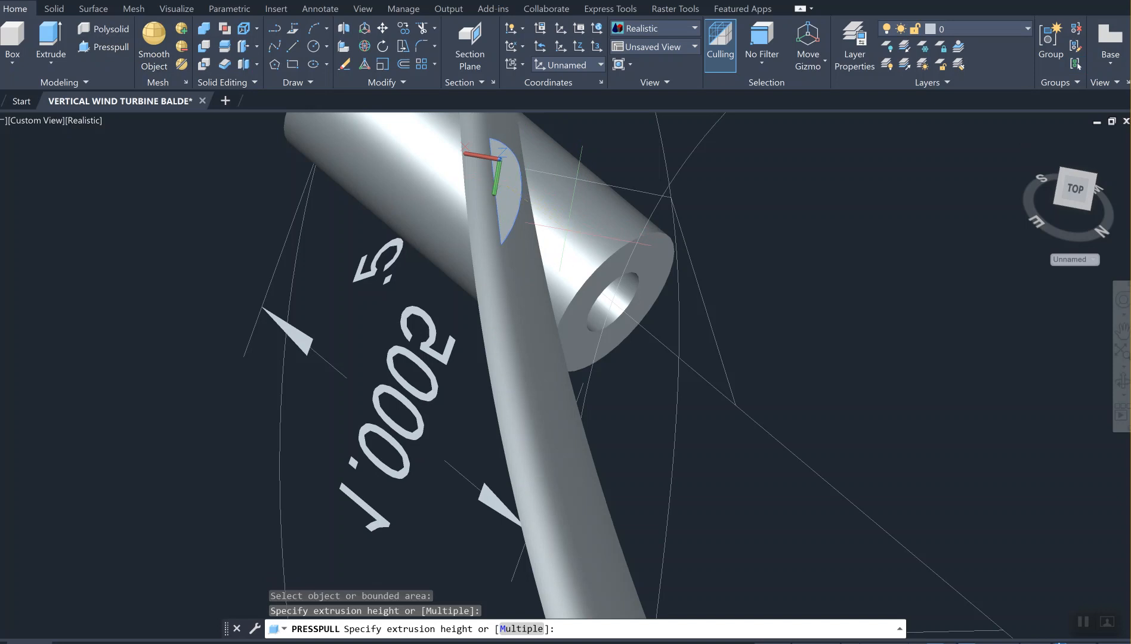
click(567, 230)
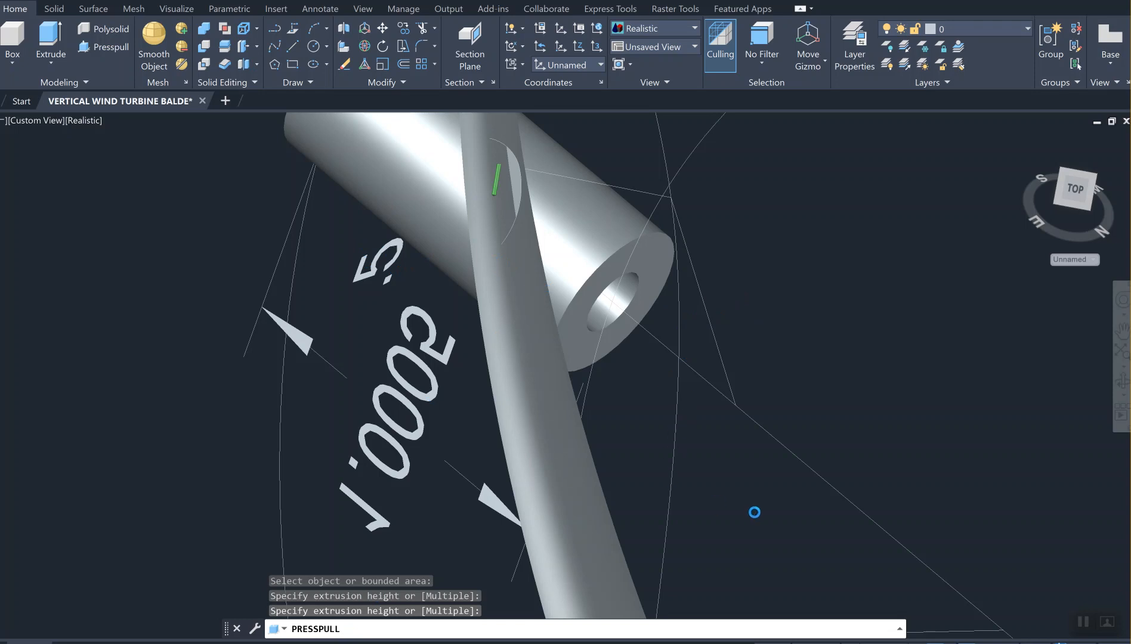
Switch to the web browser and look through the wind turbine blade unit page, the lesson 3 video and the tutorial document.
mouse_move(632, 643)
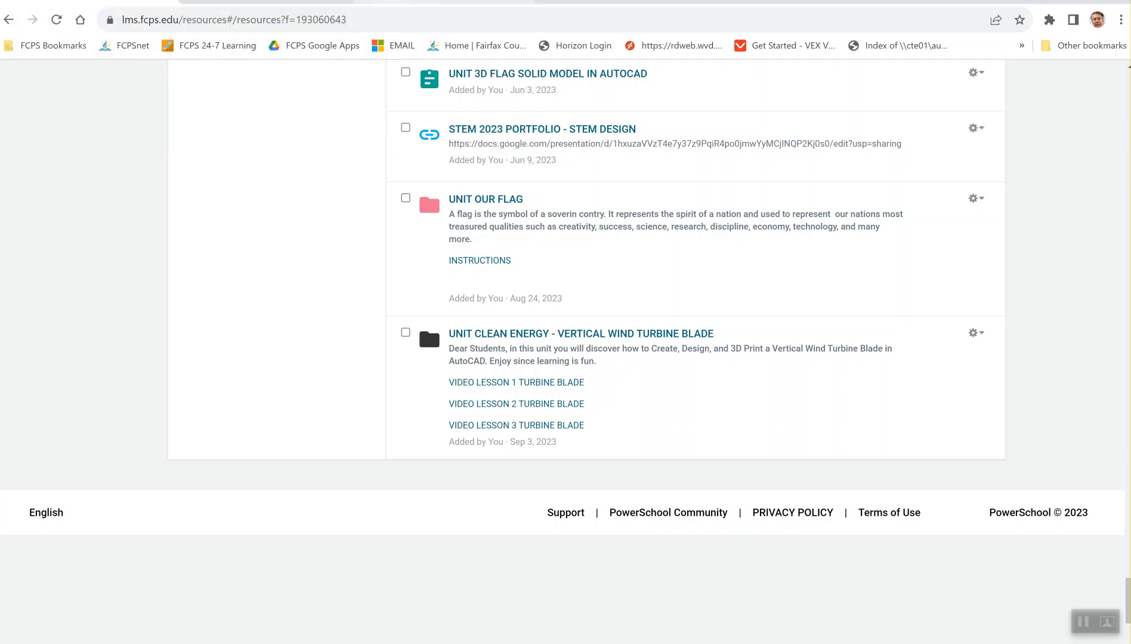
click(322, 1)
click(393, 1)
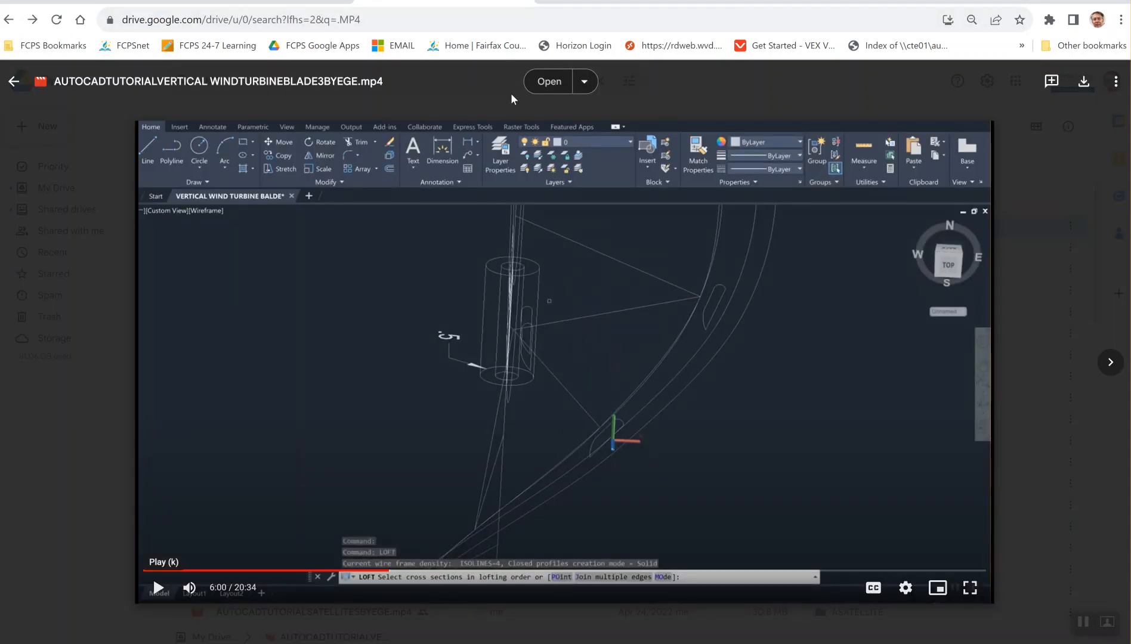
click(620, 2)
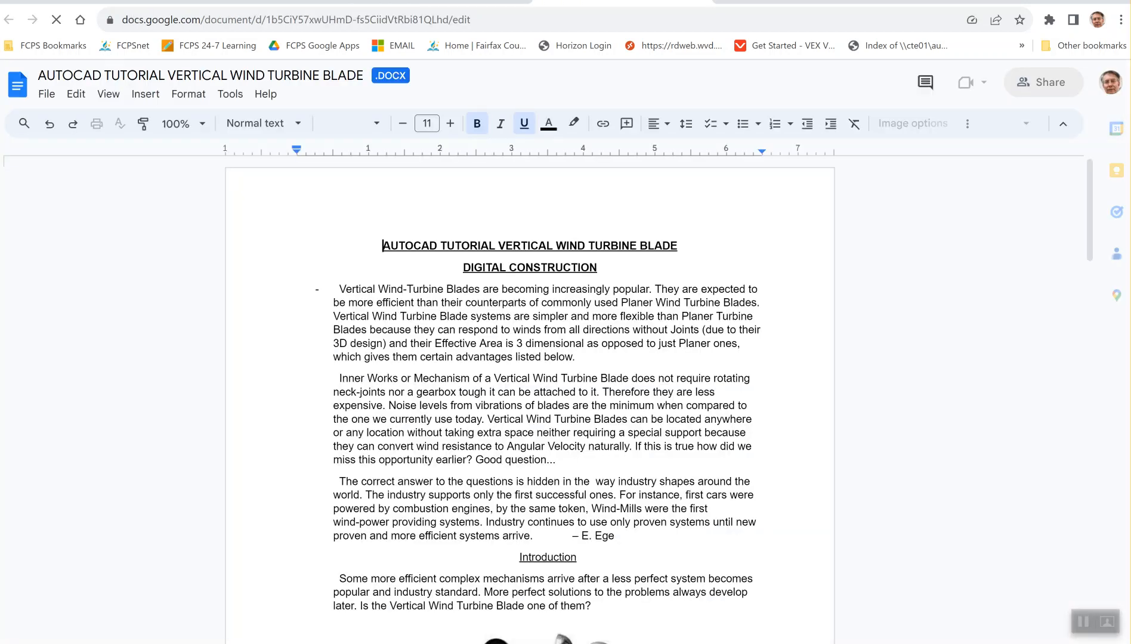
click(477, 2)
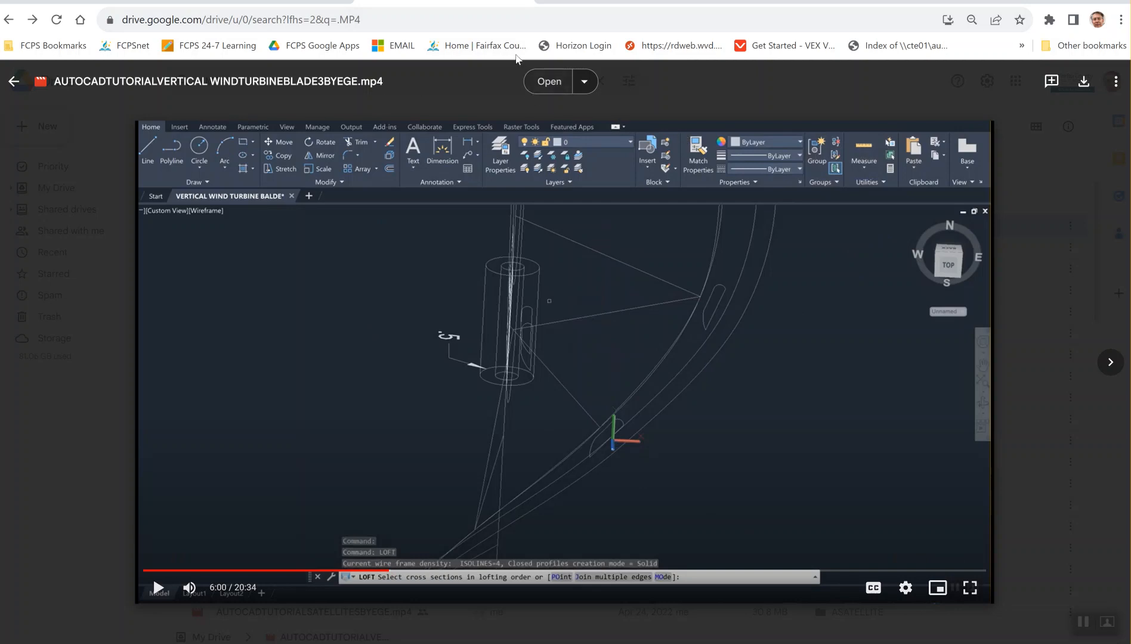
click(266, 1)
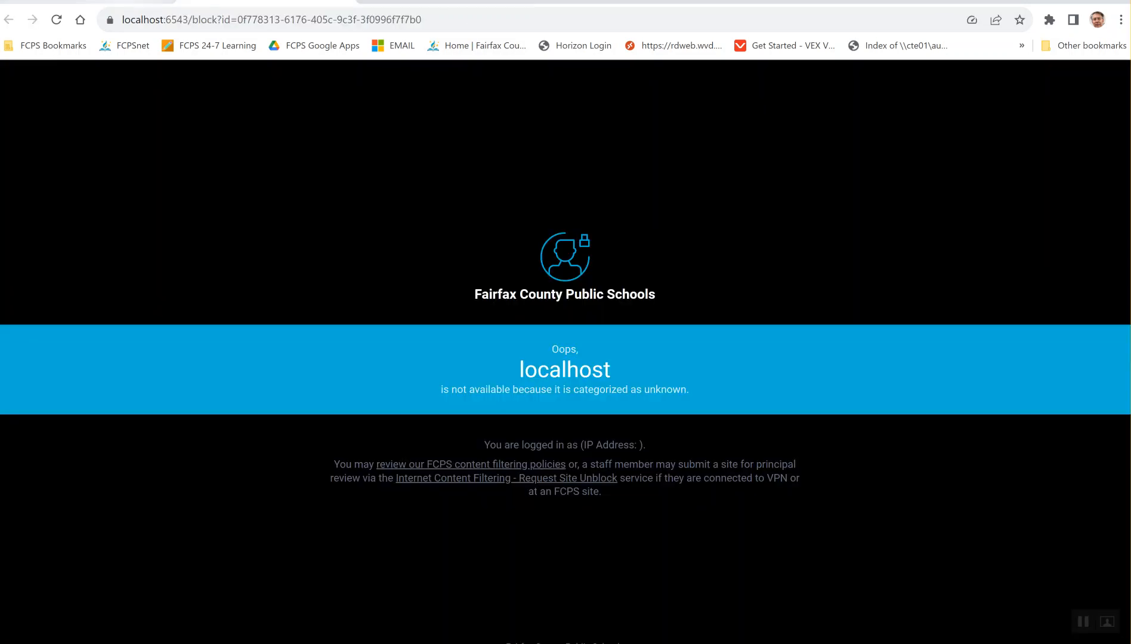
click(89, 1)
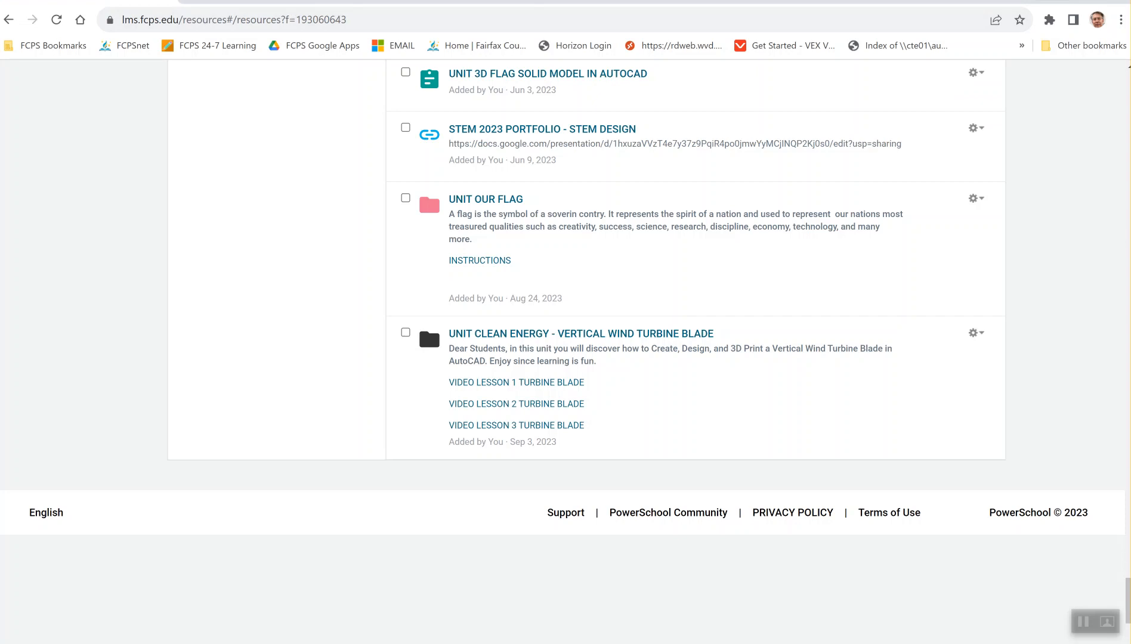